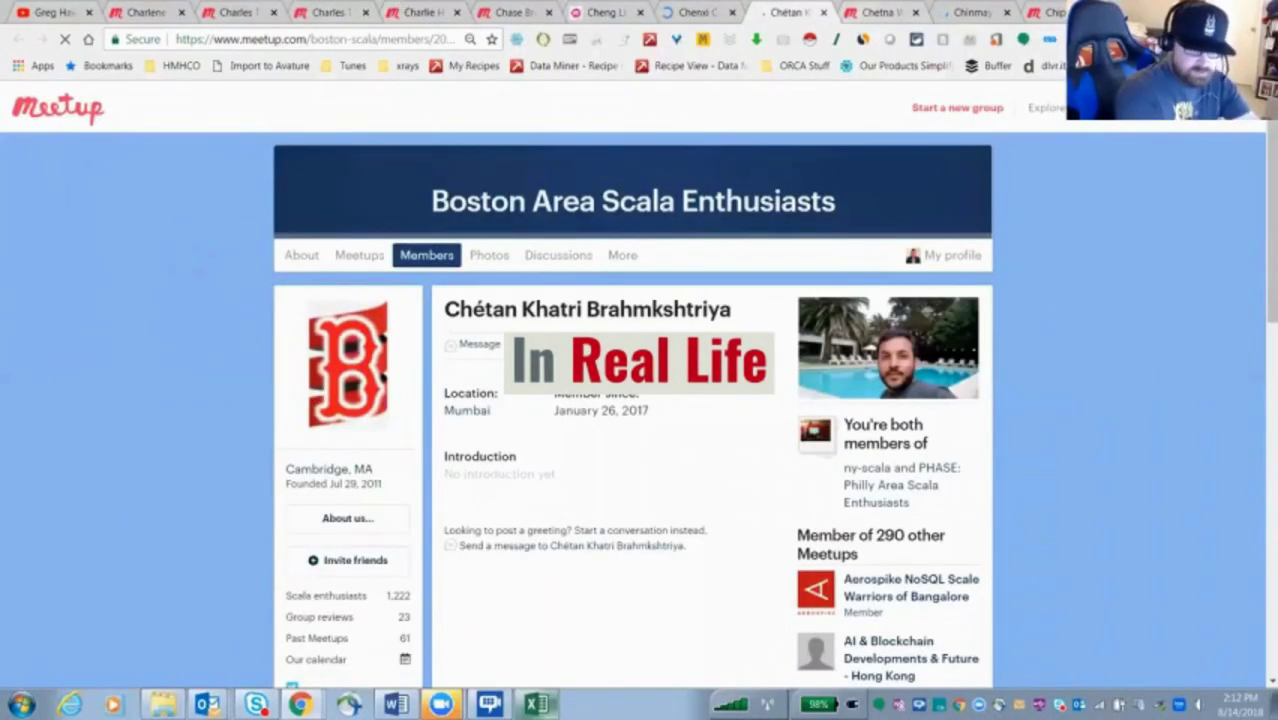
# - Move to the next member's Meetup profile tab, then switch over to the Excel sheet
pyautogui.hotkey('ctrl', 'Tab')
pyautogui.hotkey('alt', 'Tab')
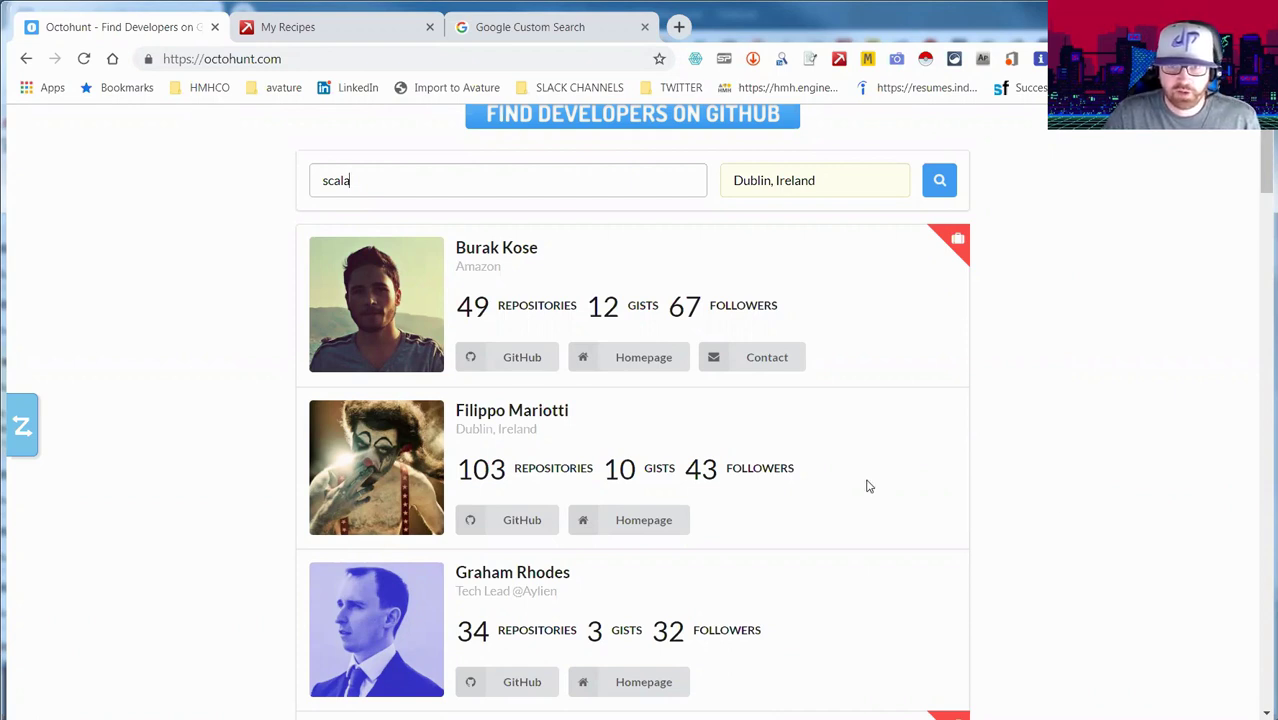
pyautogui.scroll(1, 884, 476)
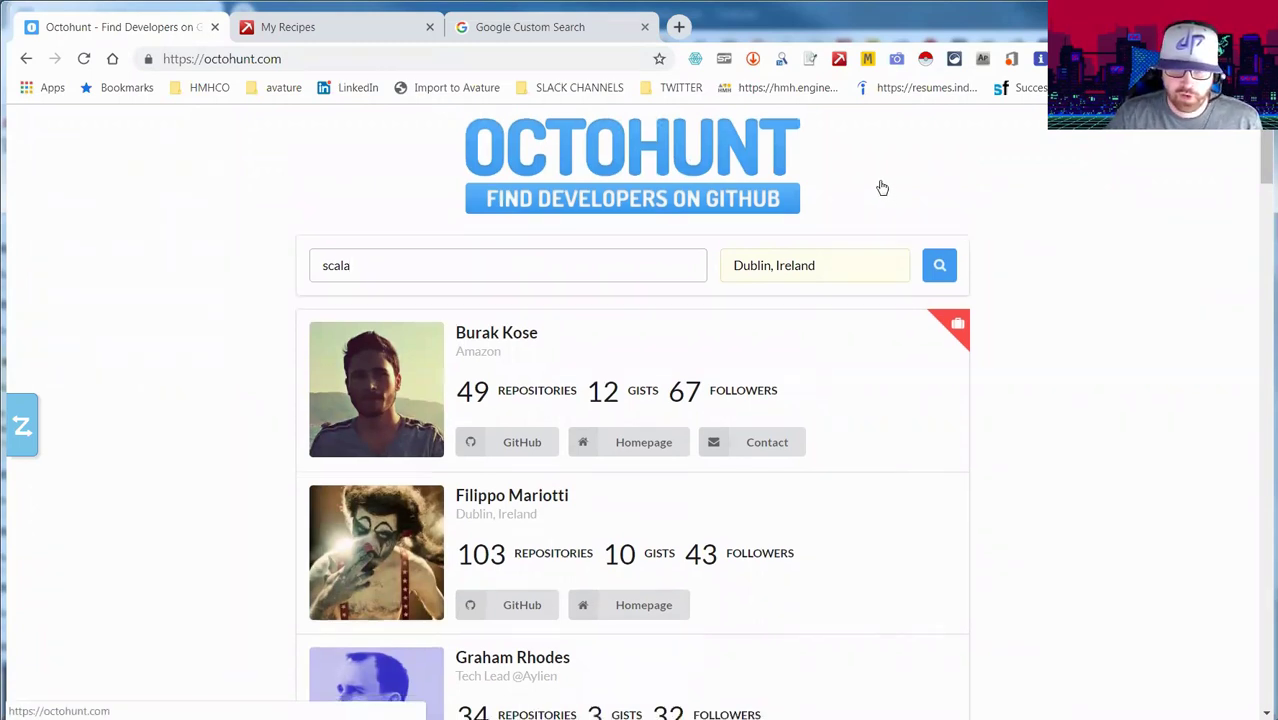
pyautogui.scroll(-2, 882, 188)
pyautogui.scroll(1, 882, 188)
pyautogui.scroll(-2, 883, 191)
pyautogui.scroll(-15, 882, 190)
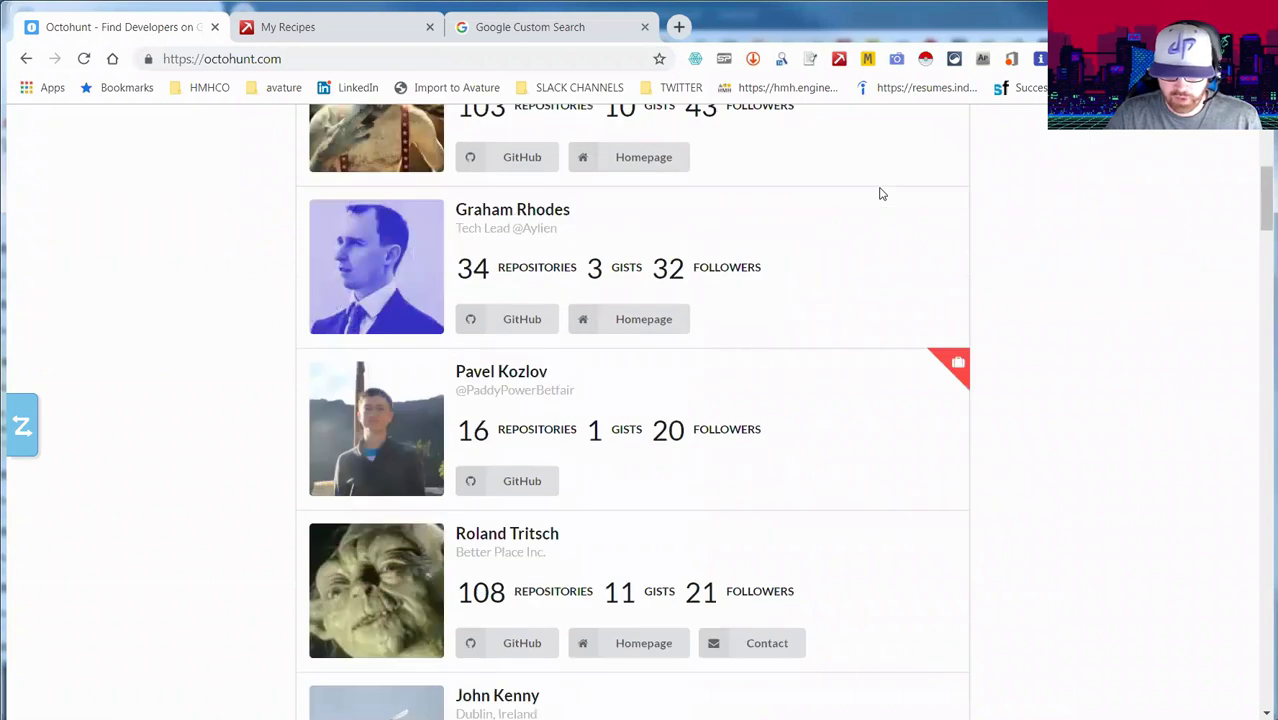
pyautogui.scroll(-5, 878, 201)
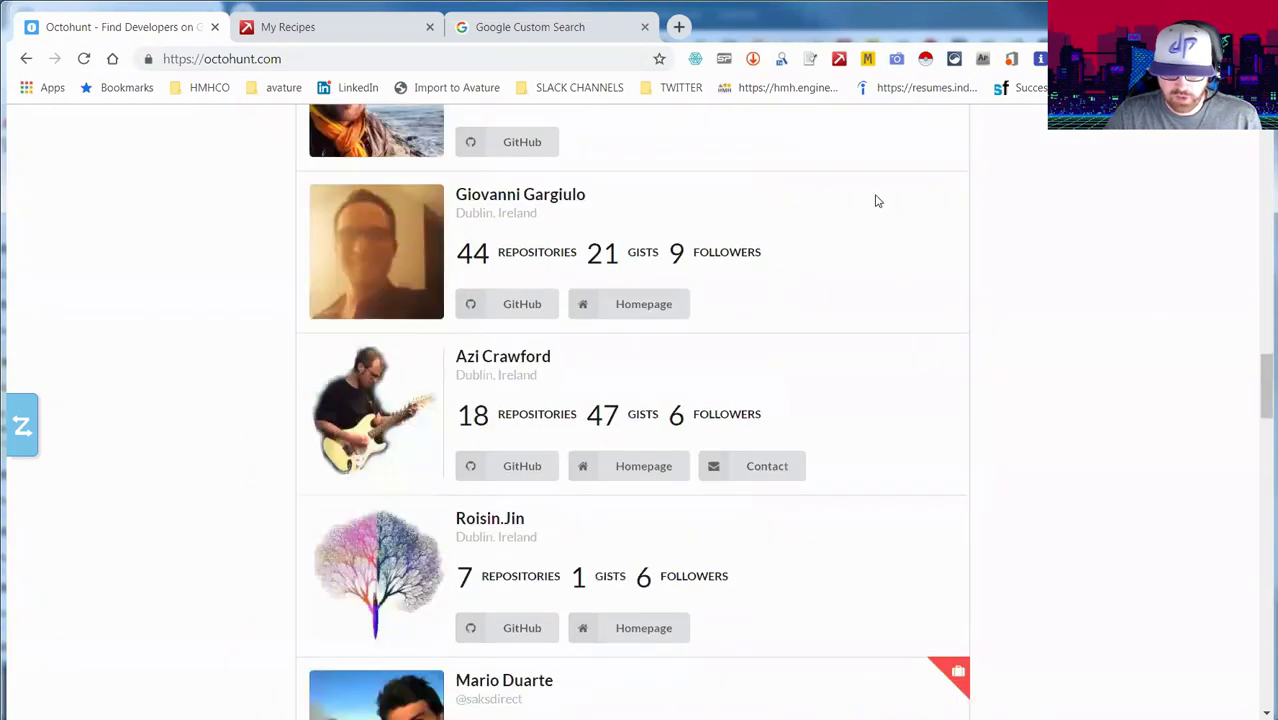
pyautogui.scroll(8, 877, 201)
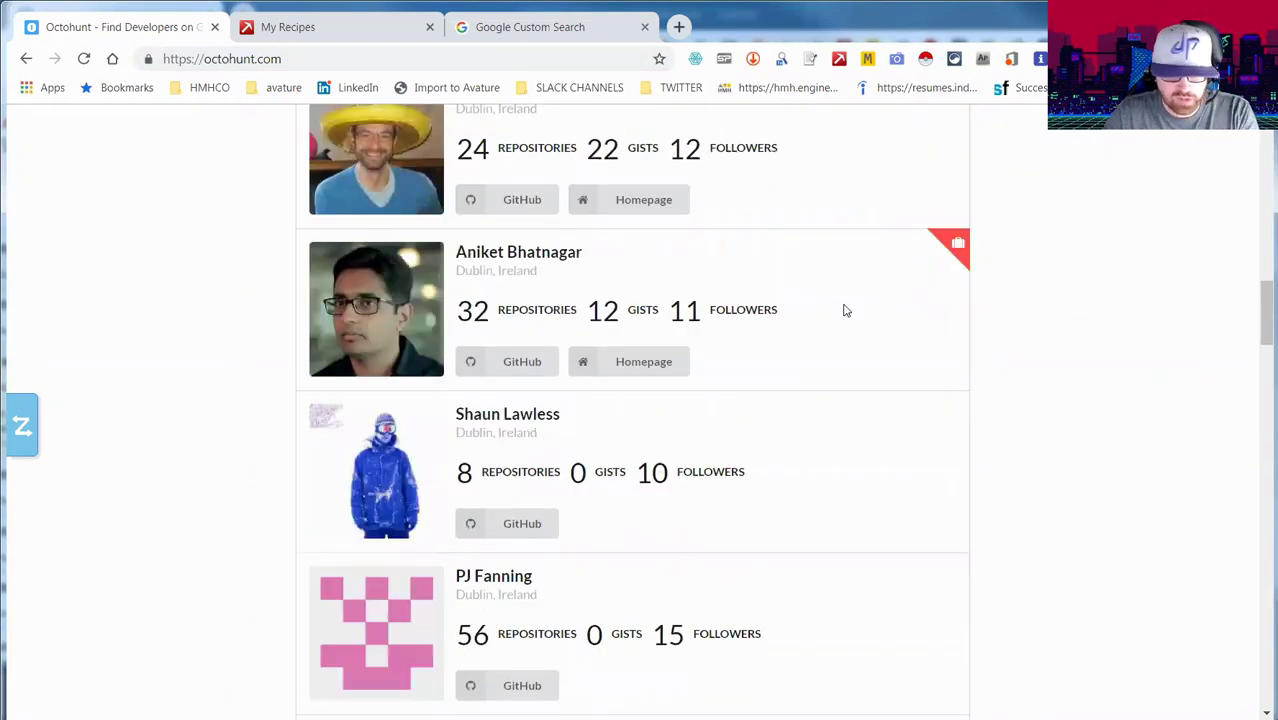
pyautogui.scroll(6, 845, 308)
pyautogui.scroll(5, 843, 312)
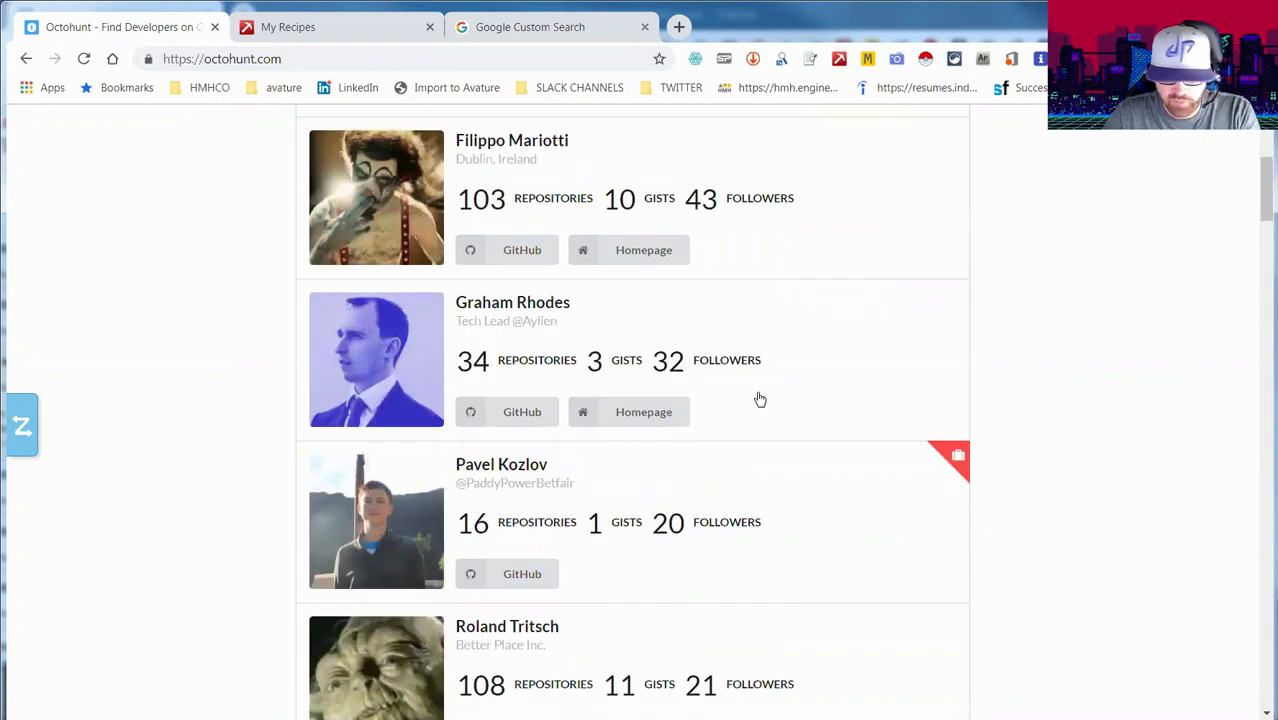
pyautogui.scroll(4, 756, 399)
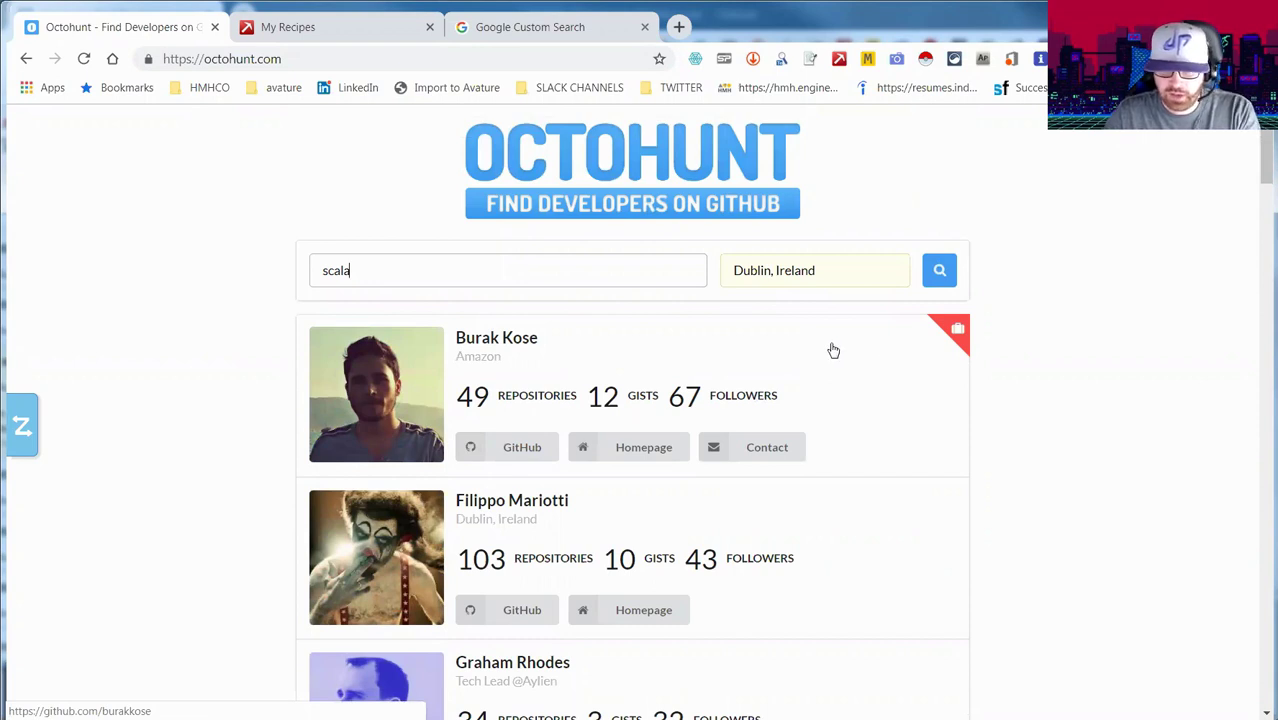
pyautogui.scroll(-1, 833, 350)
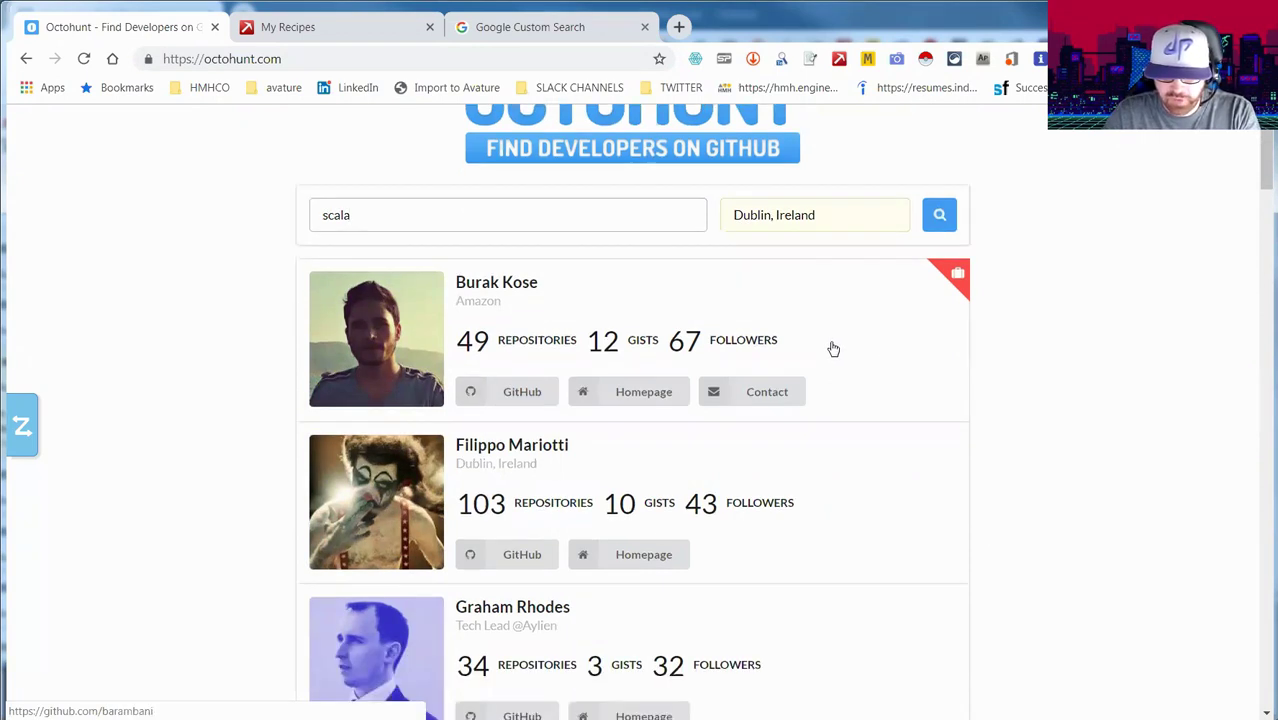
pyautogui.scroll(1, 830, 350)
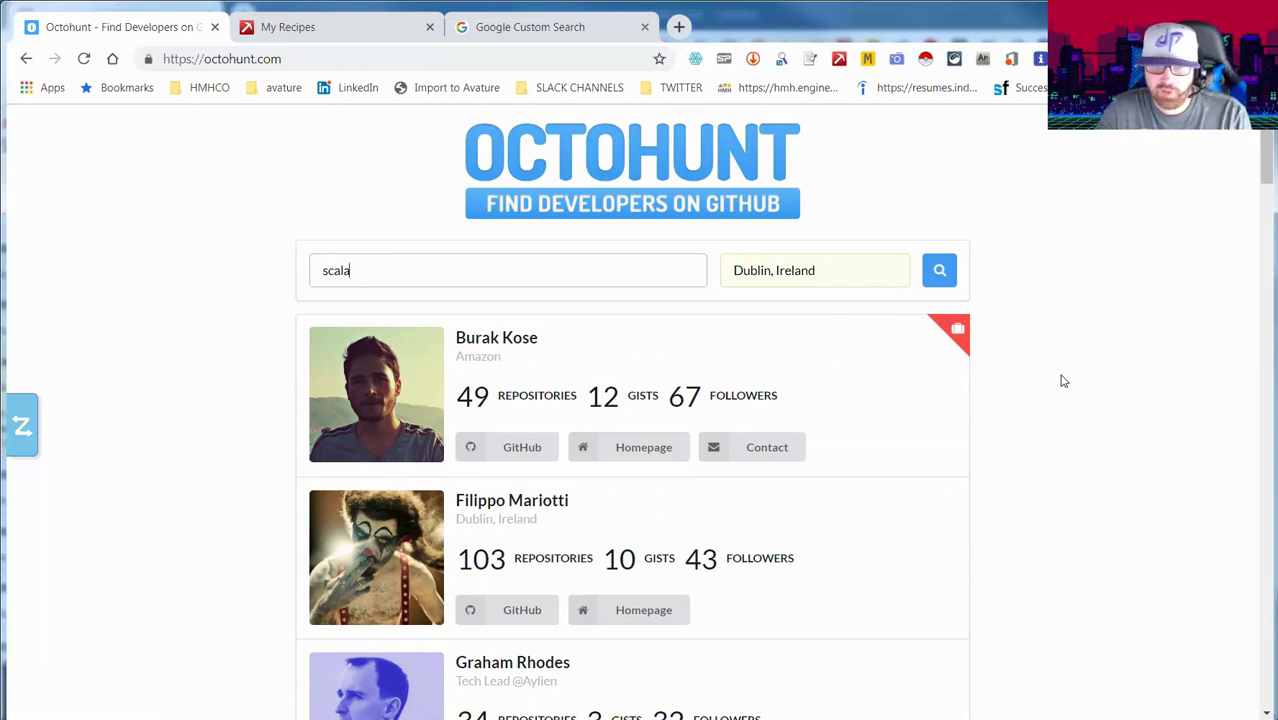
pyautogui.scroll(-7, 818, 370)
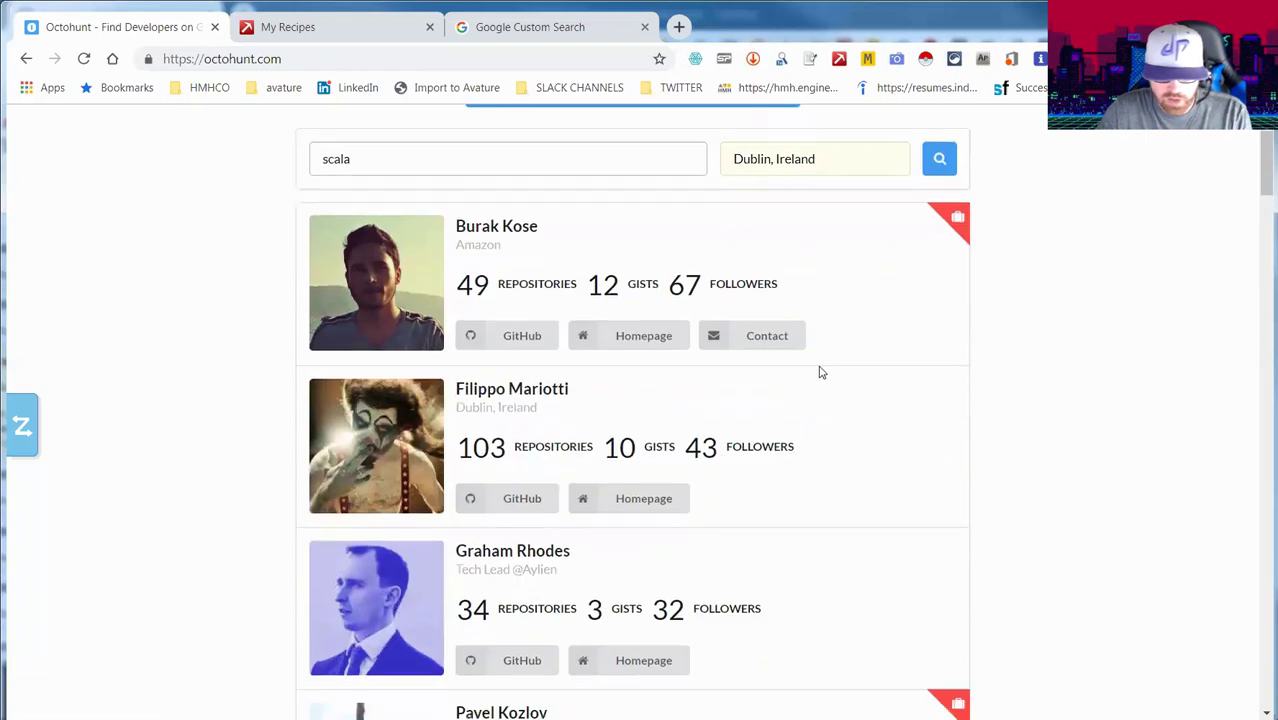
pyautogui.scroll(-3, 822, 372)
pyautogui.scroll(10, 822, 372)
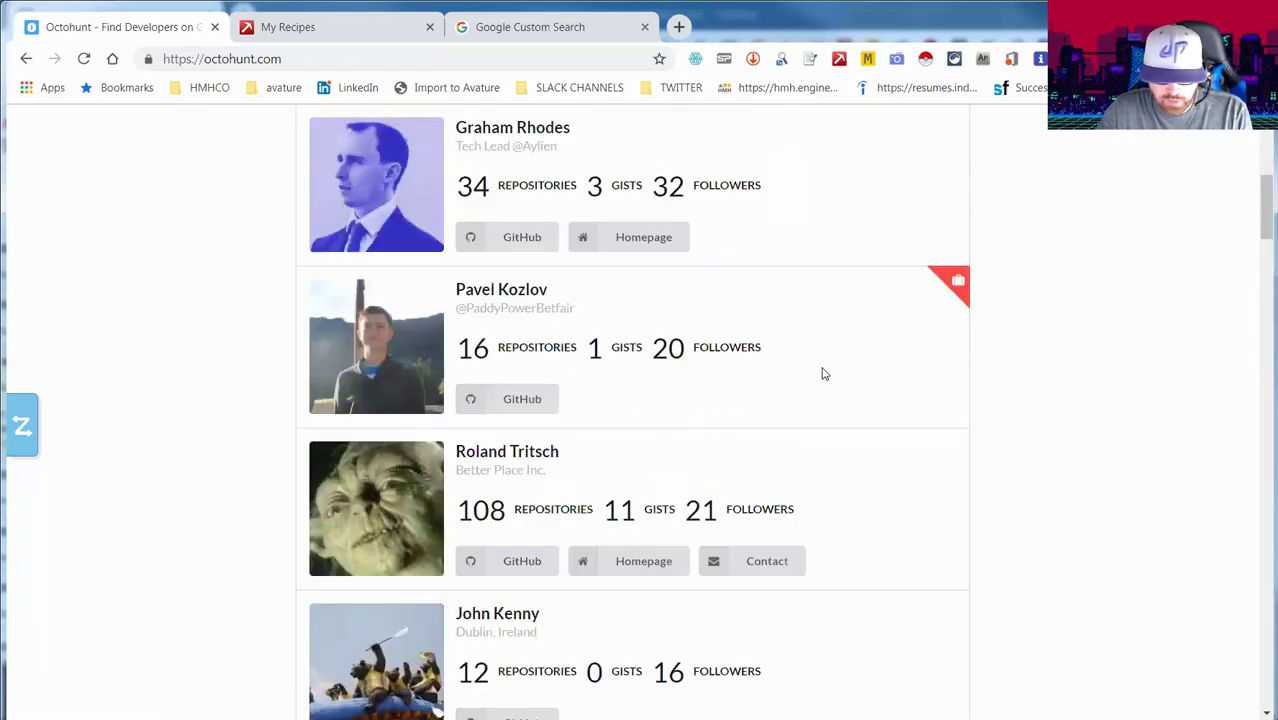
pyautogui.scroll(-5, 822, 372)
pyautogui.scroll(-8, 825, 373)
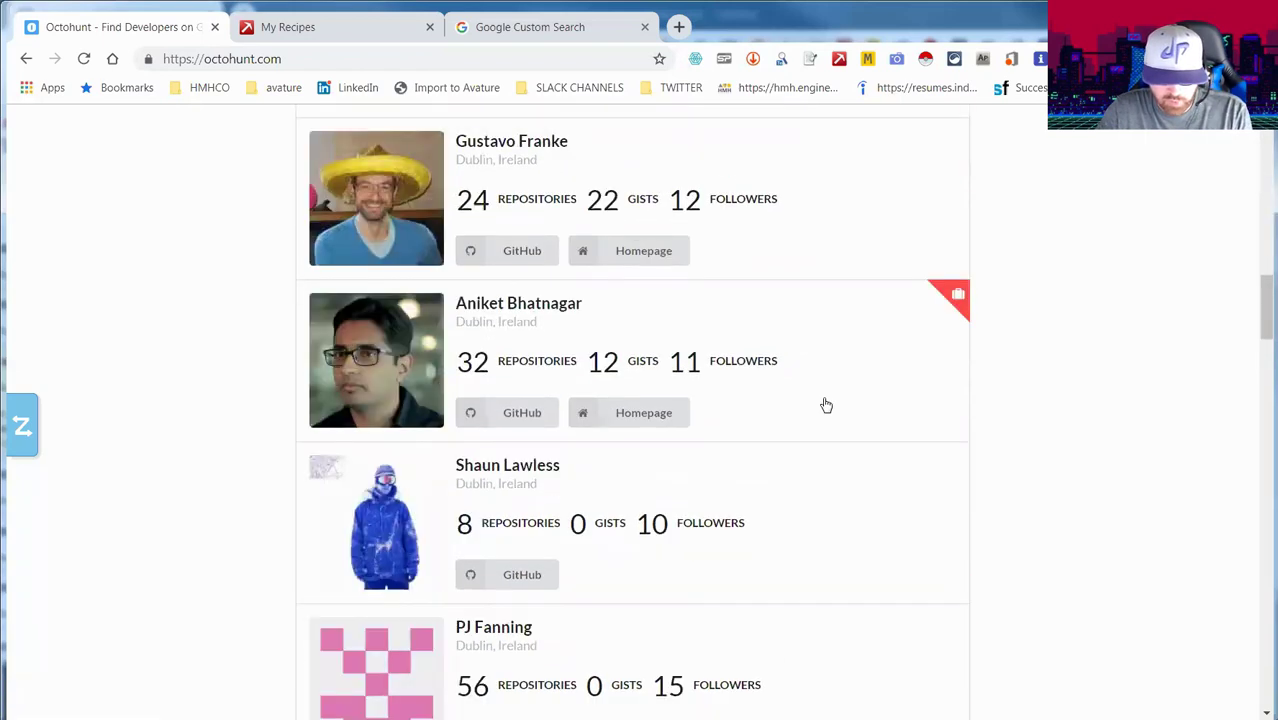
pyautogui.scroll(-6, 826, 405)
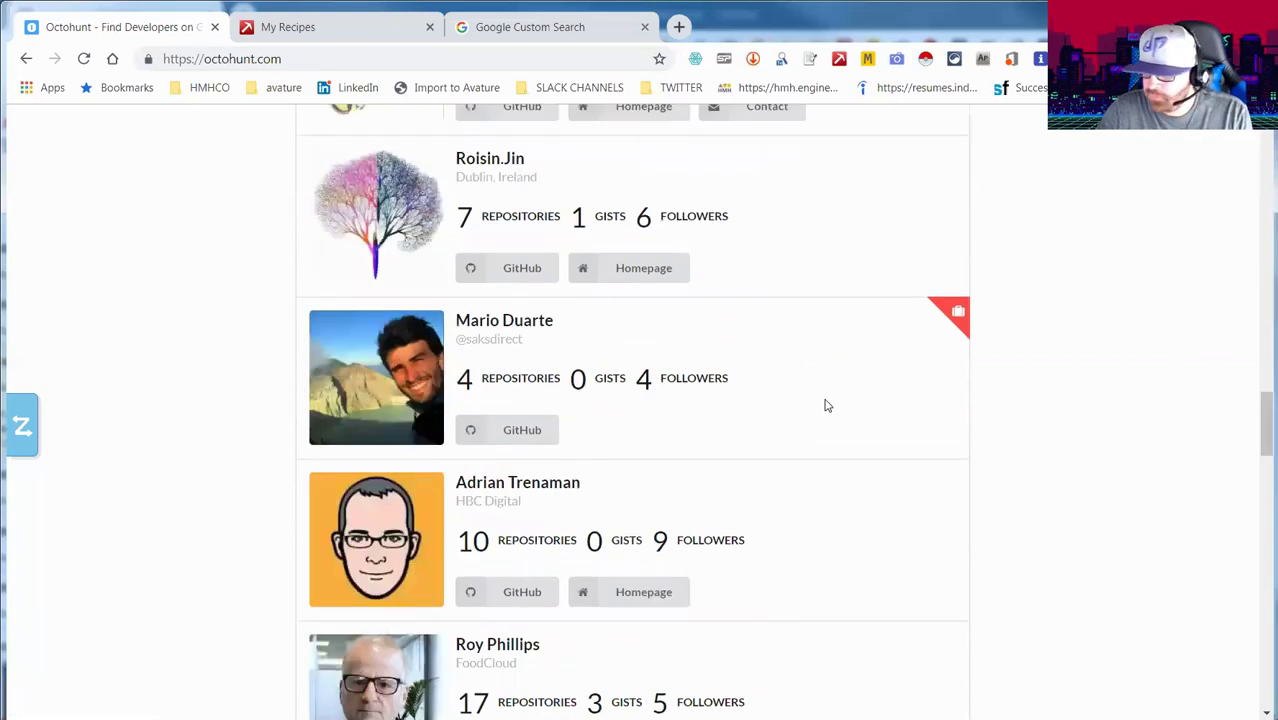
pyautogui.scroll(15, 826, 405)
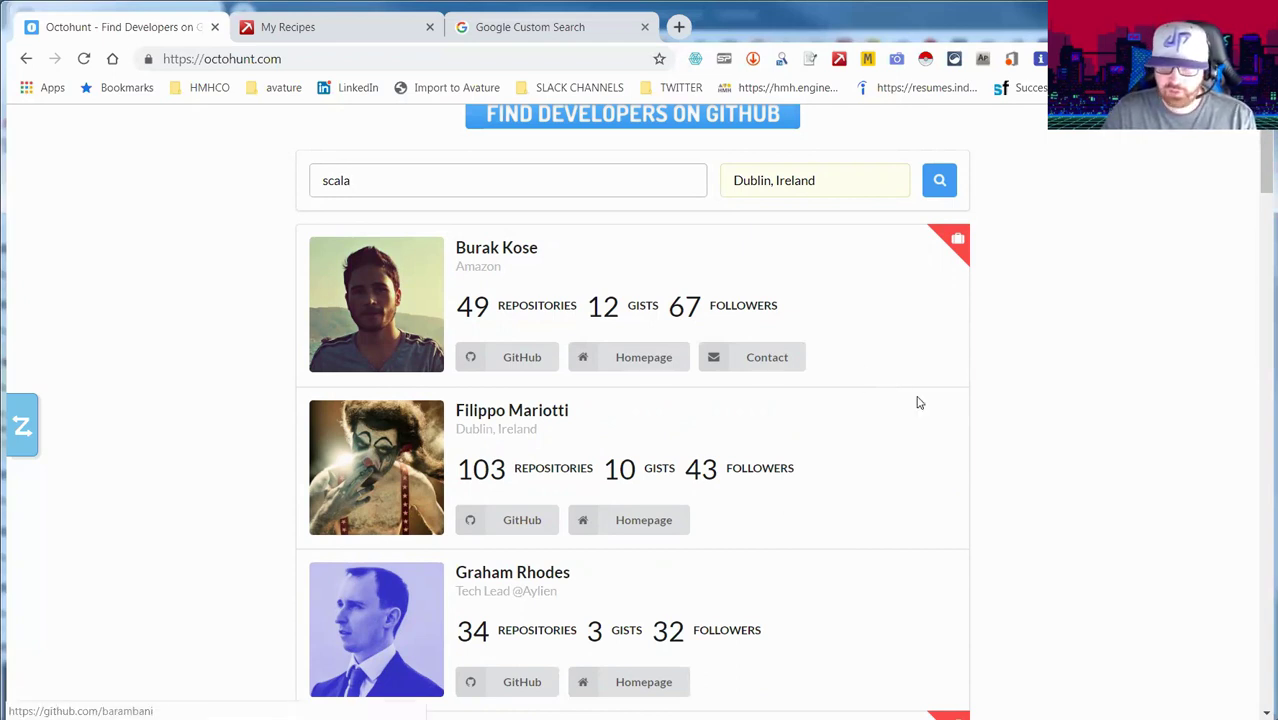
pyautogui.scroll(1, 914, 400)
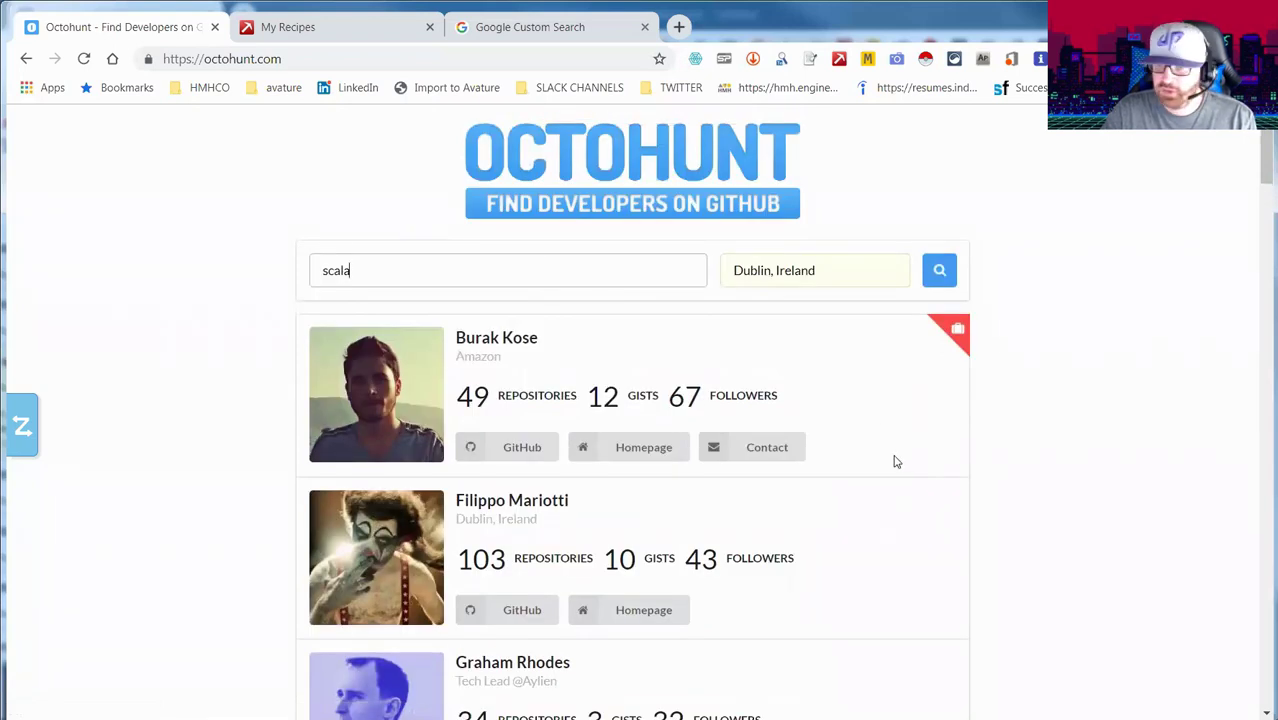
# - Select the first developer card's text and send it to Data Miner's Get Similar
pyautogui.click(637, 388)
pyautogui.moveTo(637, 388); pyautogui.dragTo(451, 337)
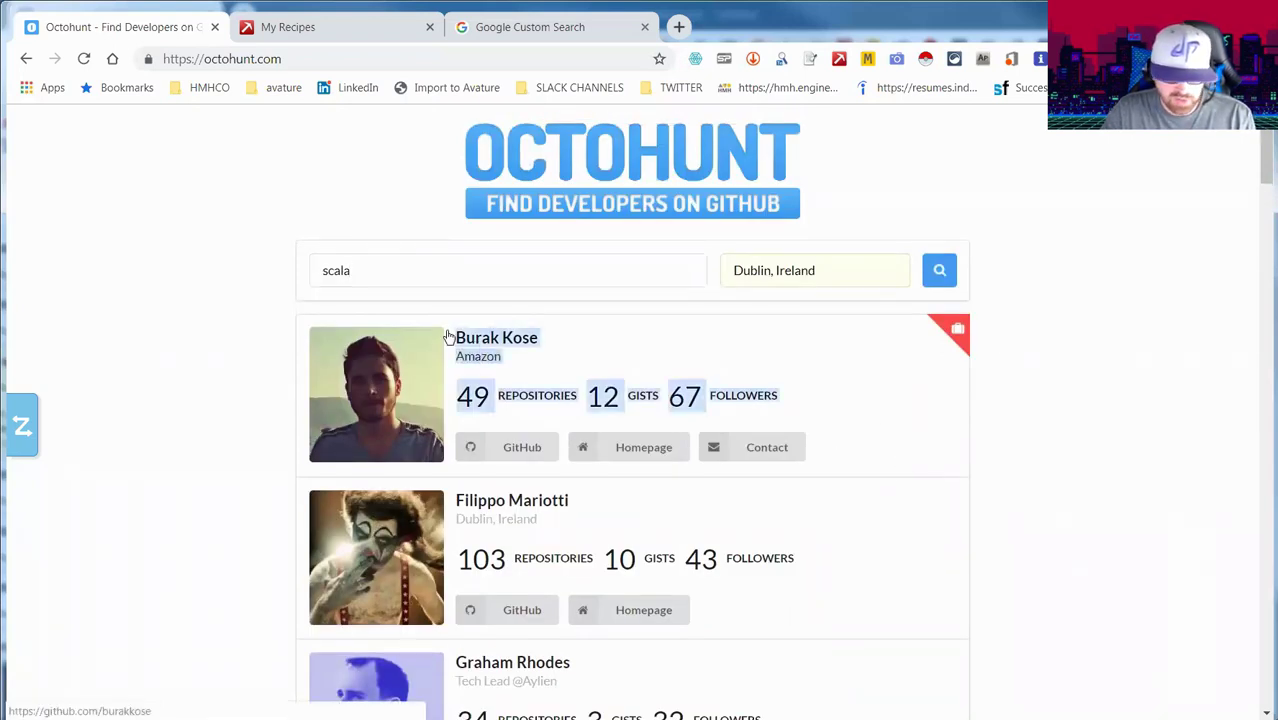
pyautogui.rightClick(522, 390)
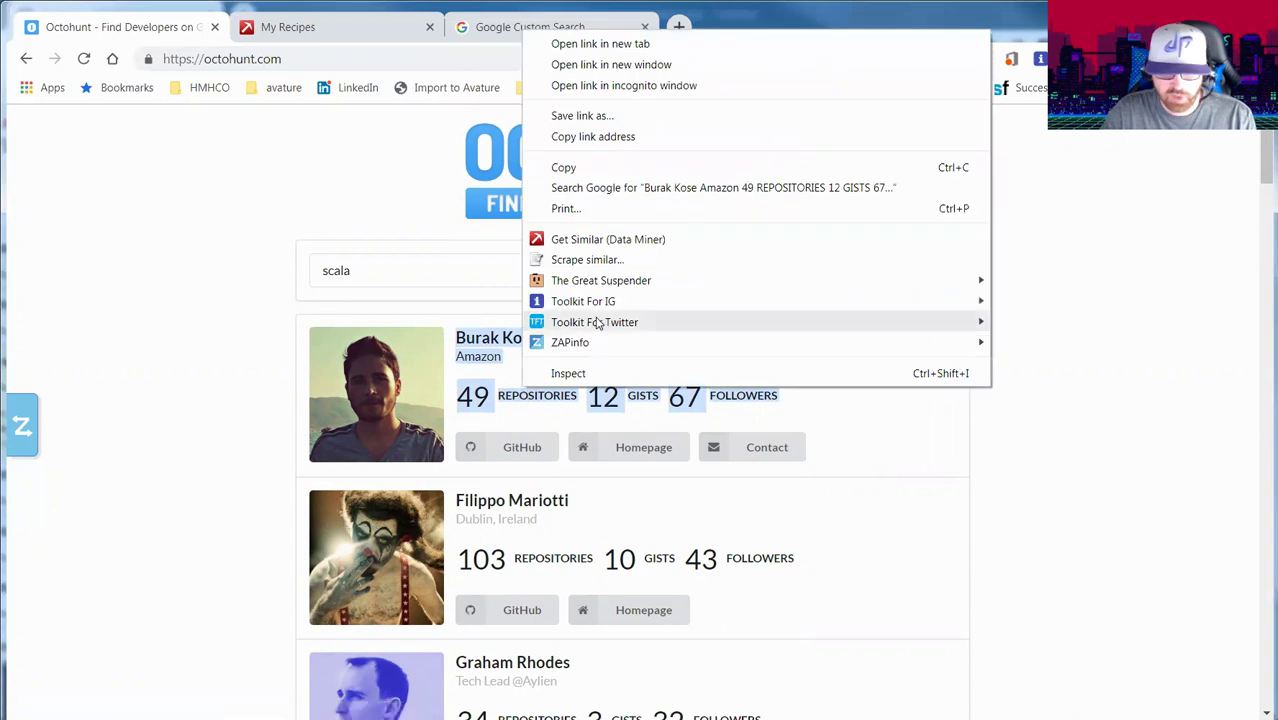
pyautogui.click(592, 242)
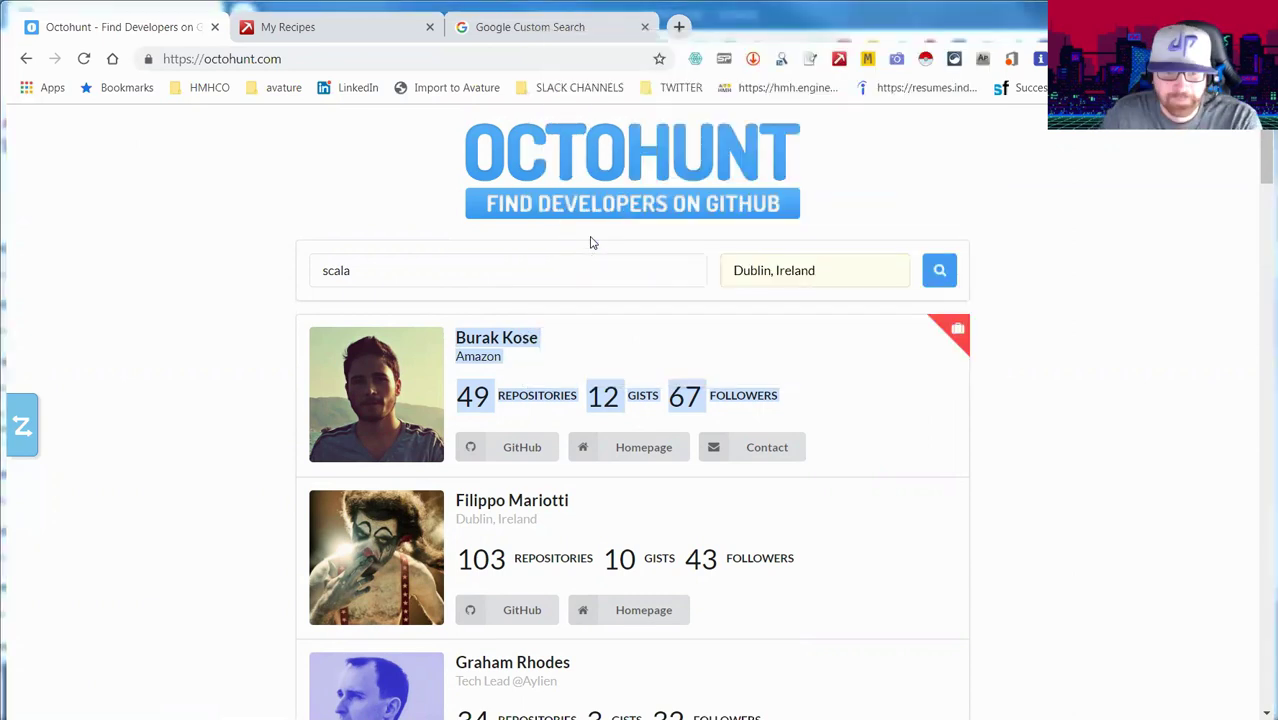
pyautogui.click(752, 60)
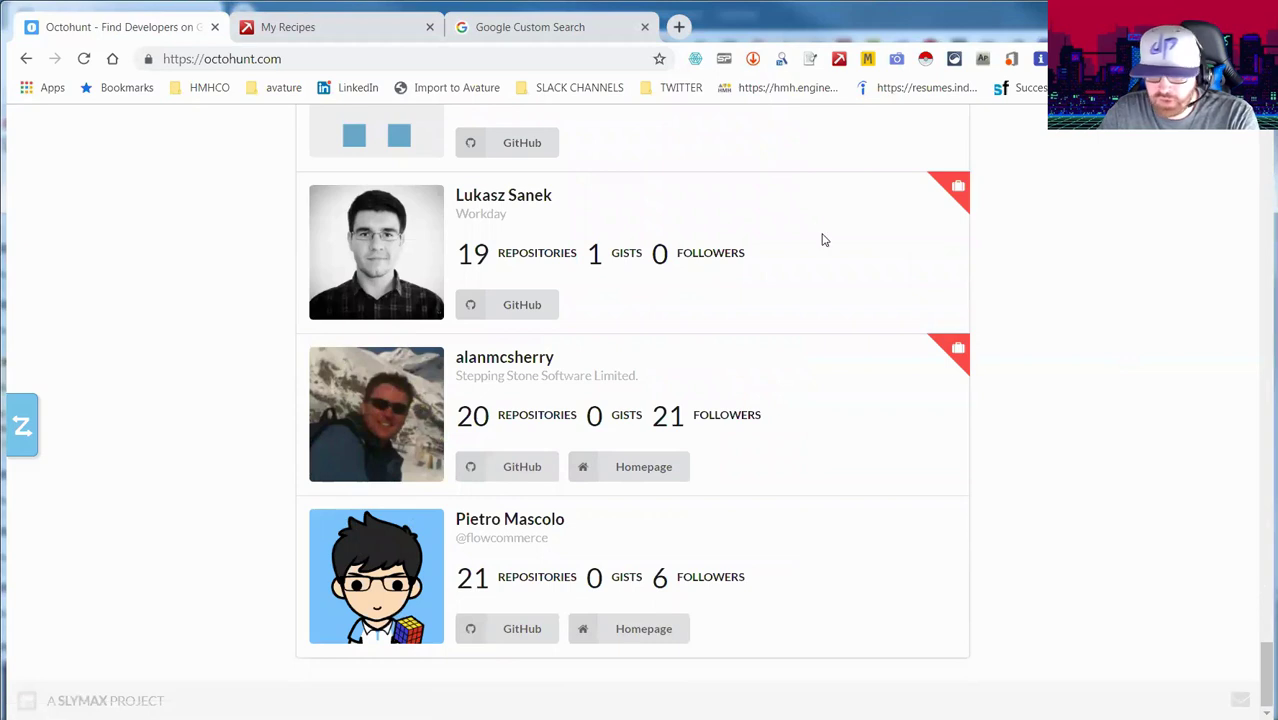
pyautogui.scroll(15, 821, 237)
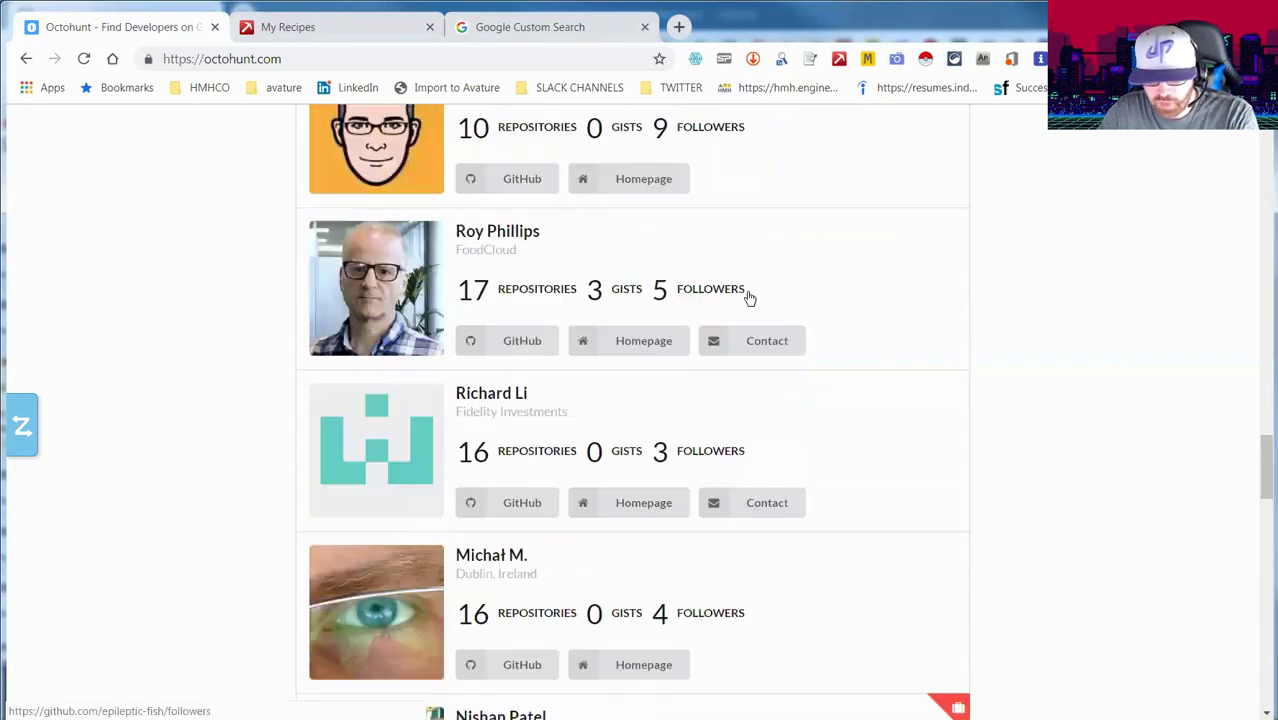
pyautogui.scroll(10, 747, 294)
pyautogui.scroll(10, 1037, 335)
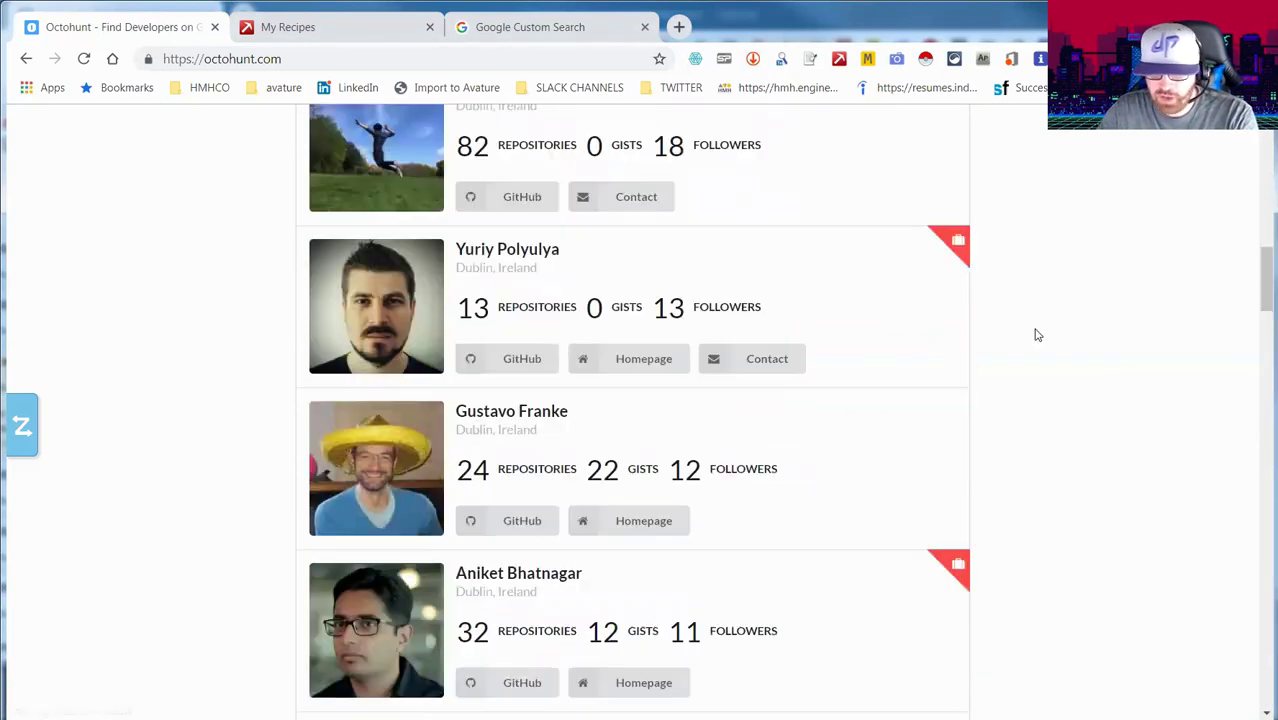
pyautogui.moveTo(1260, 300); pyautogui.dragTo(1258, 151)
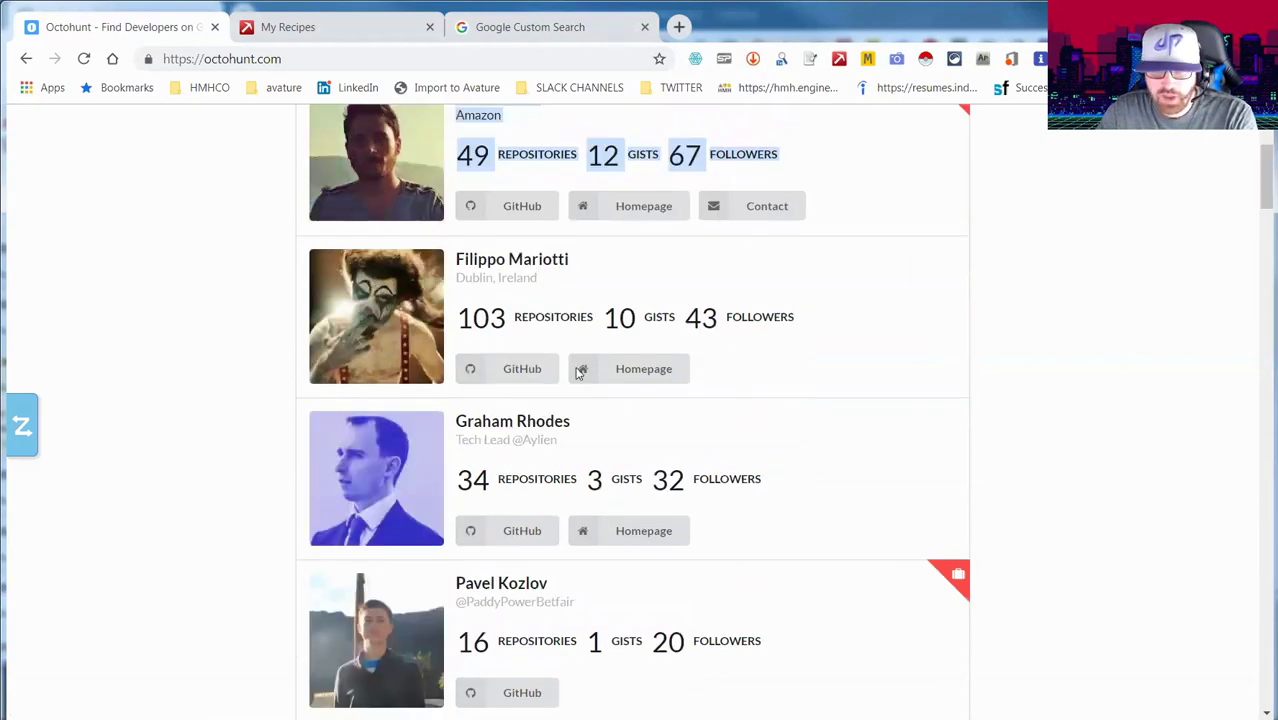
pyautogui.click(753, 58)
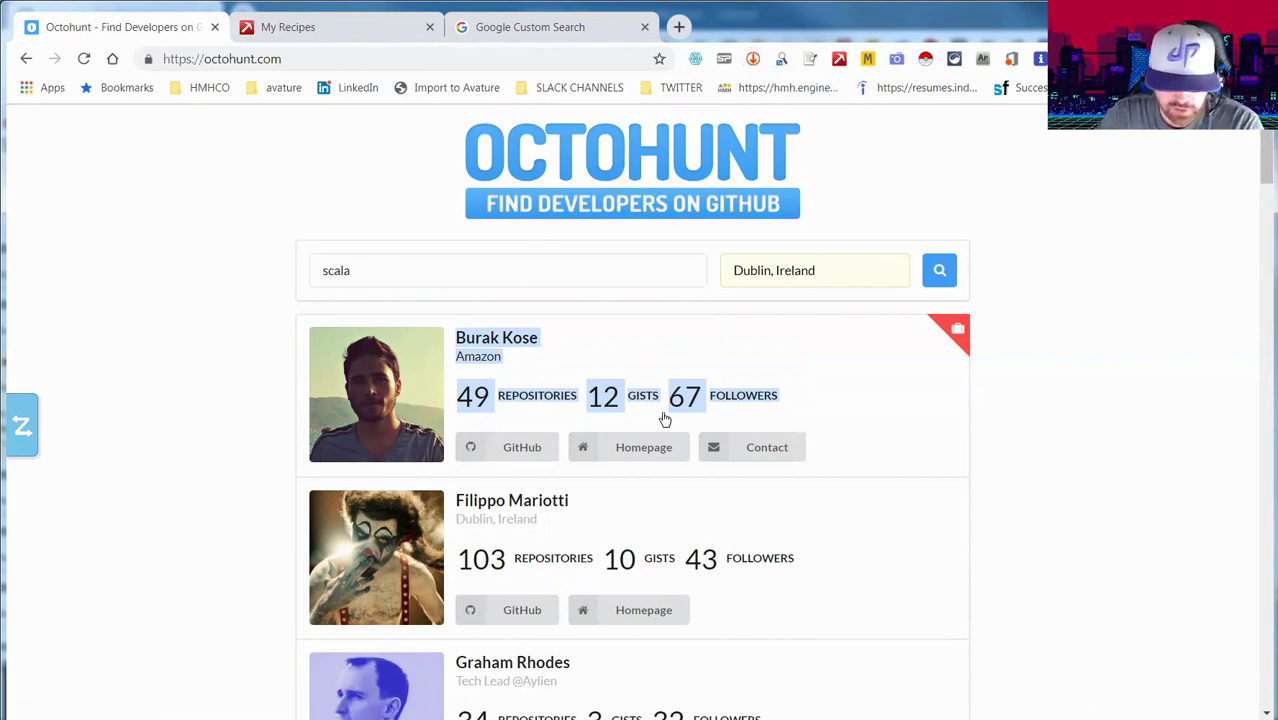
# - Select the first developer card's details and send them to Data Miner's Get Similar
pyautogui.click(582, 423)
pyautogui.tripleClick(582, 423)
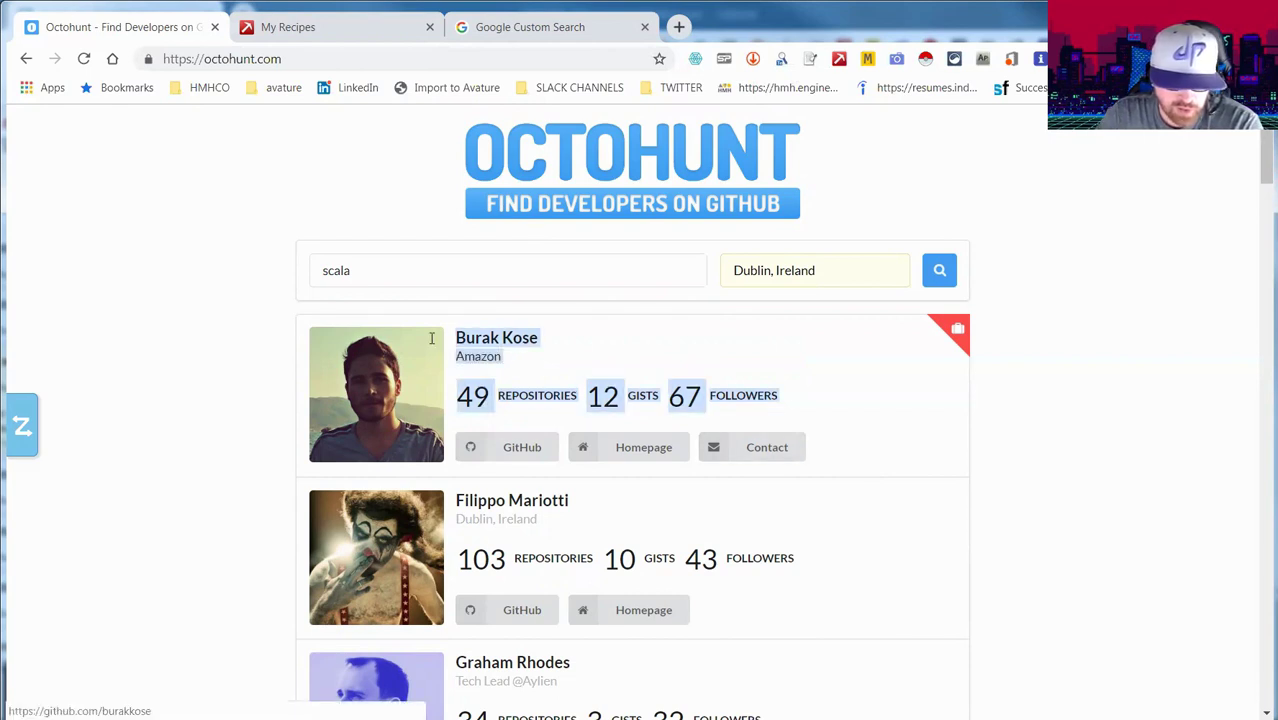
pyautogui.rightClick(488, 392)
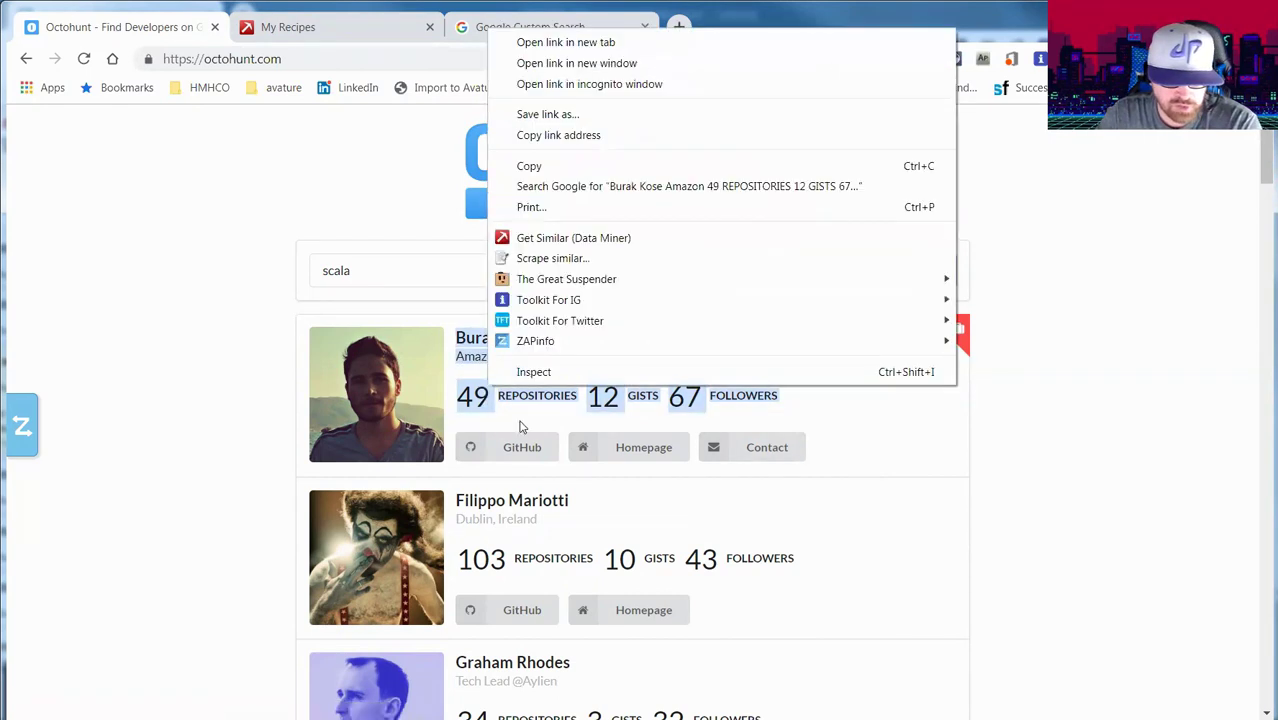
pyautogui.click(573, 240)
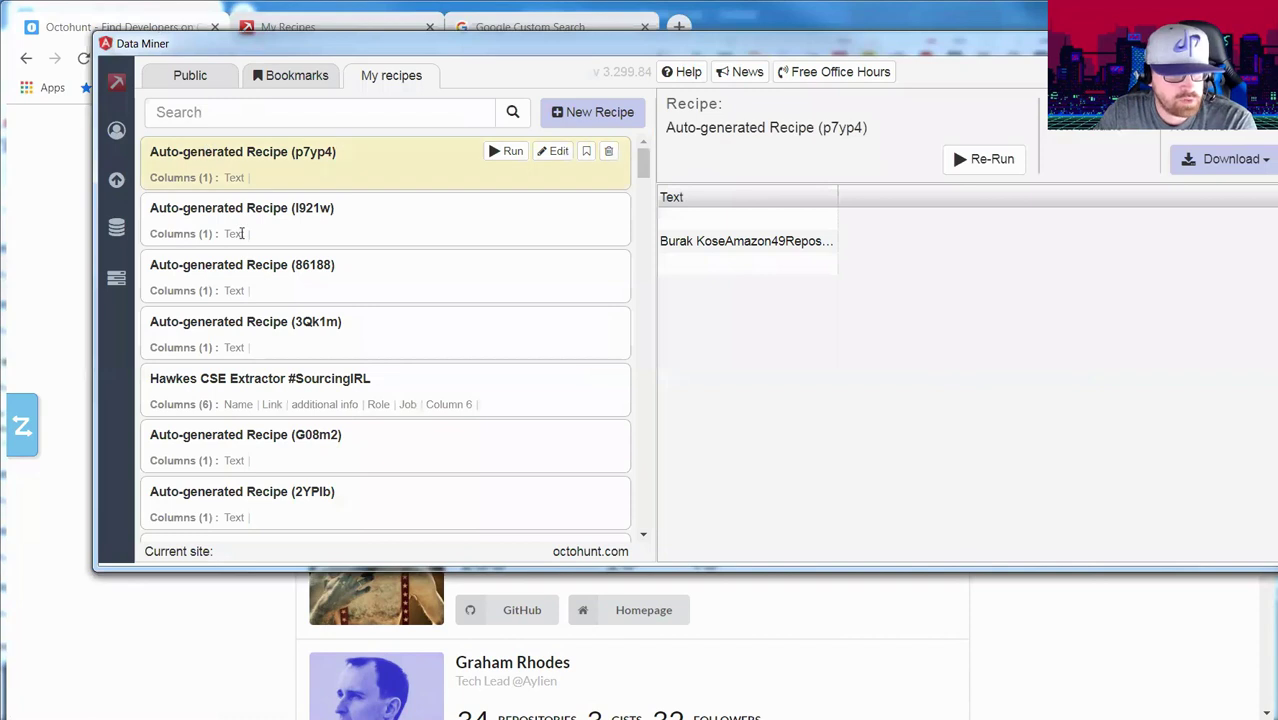
# - Run the public OctoHunt Scraper recipe from Data Miner's Public recipes
pyautogui.click(200, 86)
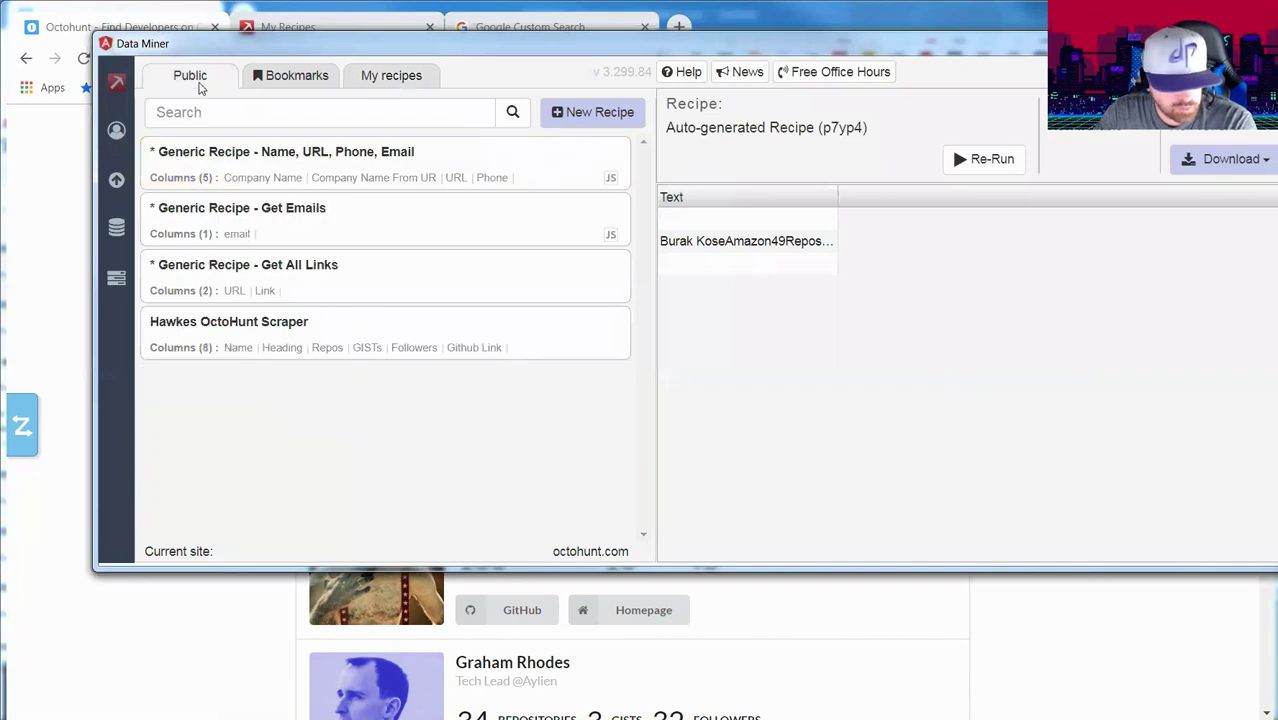
pyautogui.moveTo(210, 342)
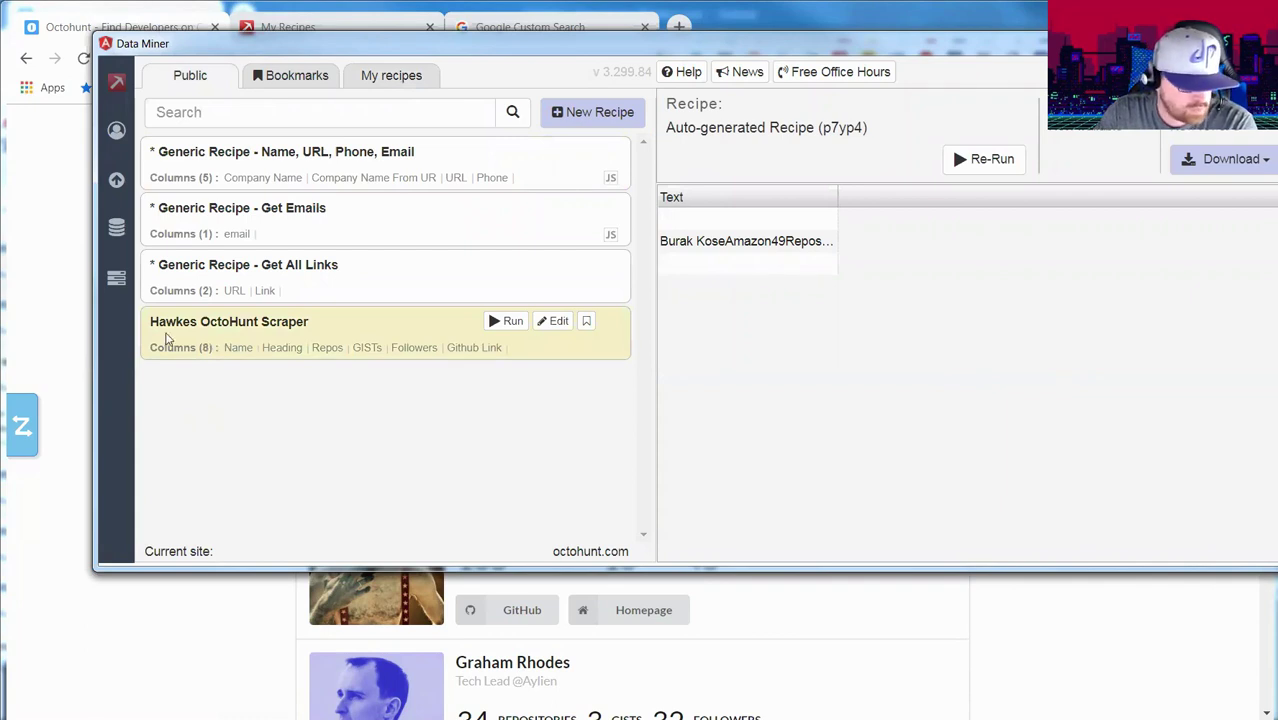
pyautogui.click(505, 321)
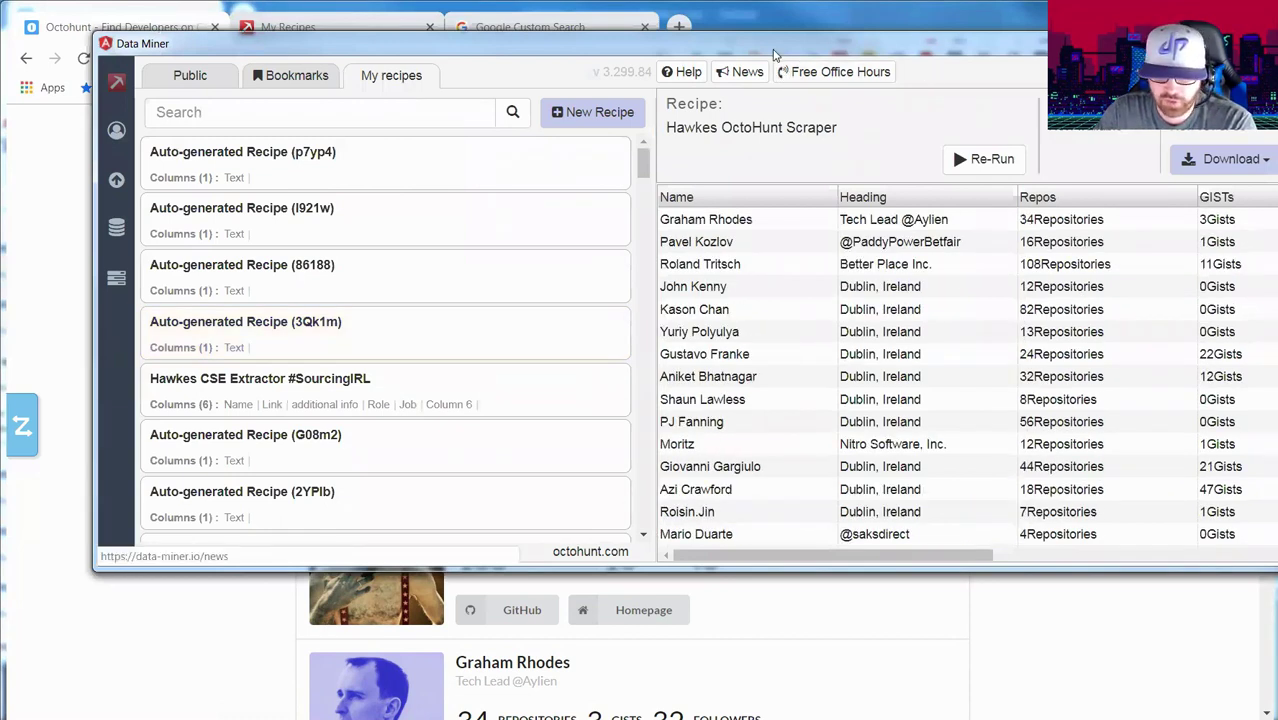
pyautogui.scroll(3, 879, 473)
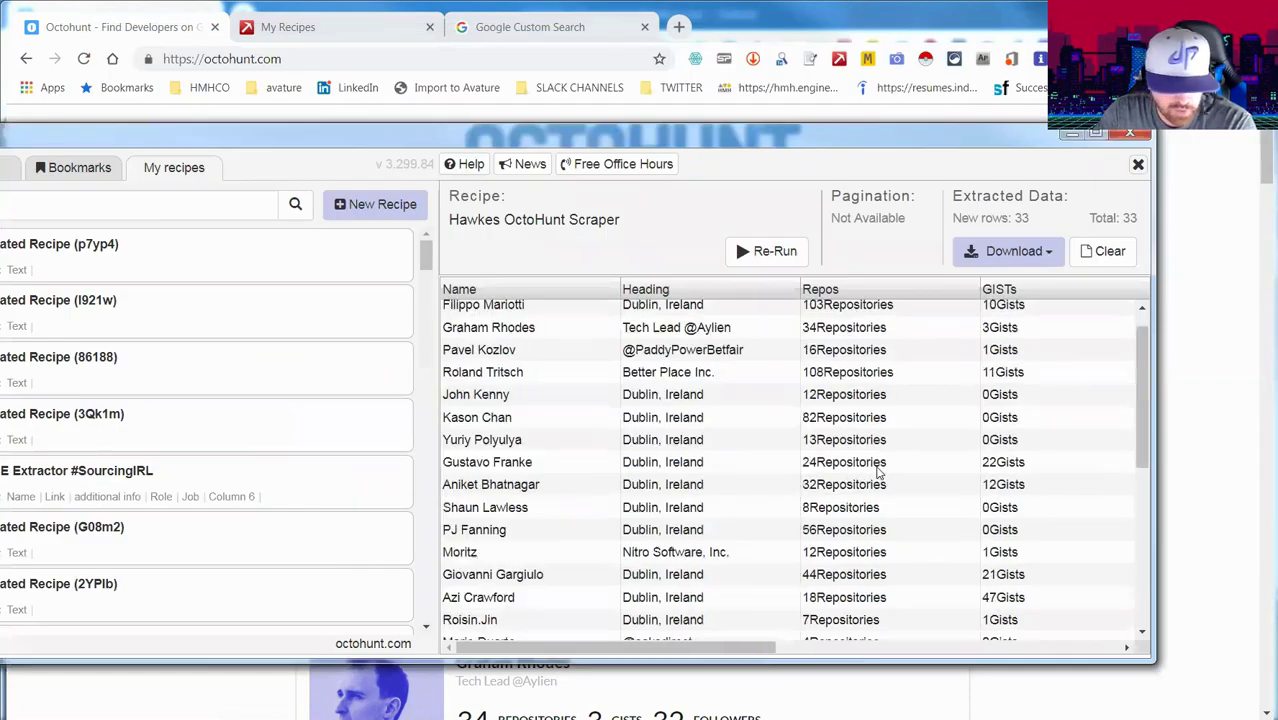
pyautogui.scroll(1, 879, 473)
pyautogui.scroll(-5, 887, 408)
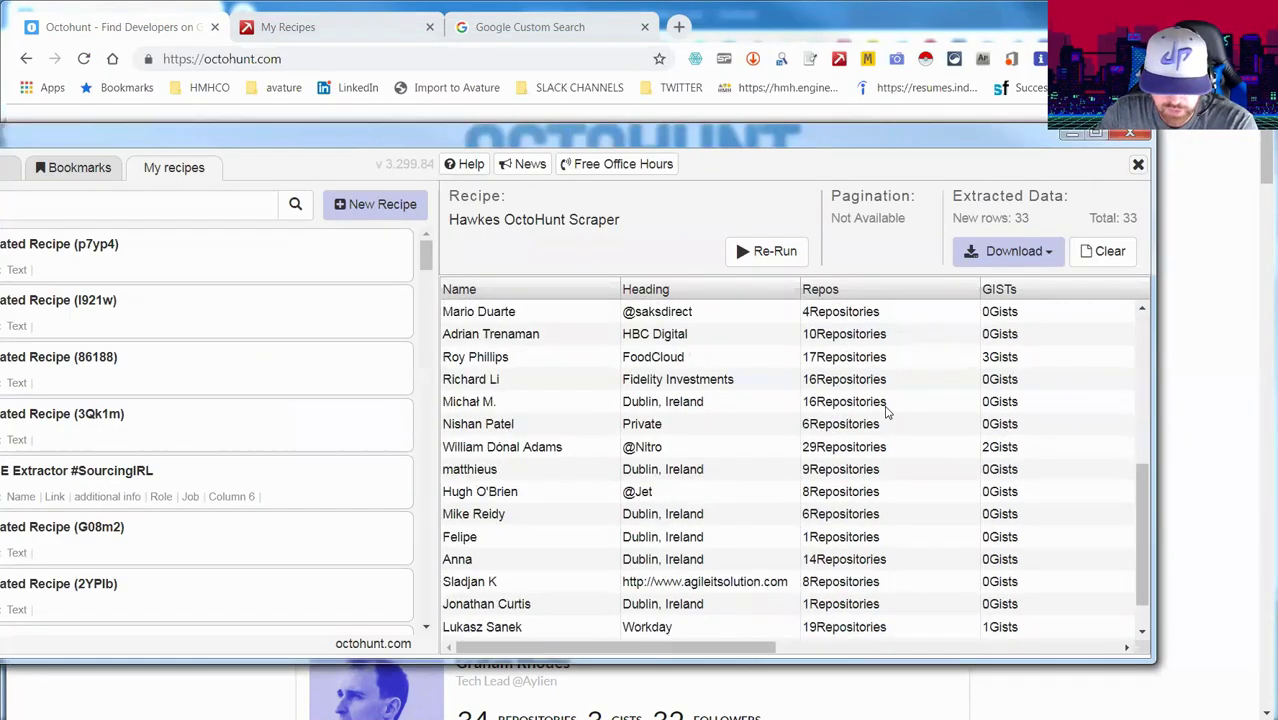
pyautogui.scroll(-1, 722, 652)
pyautogui.moveTo(722, 652); pyautogui.dragTo(985, 657)
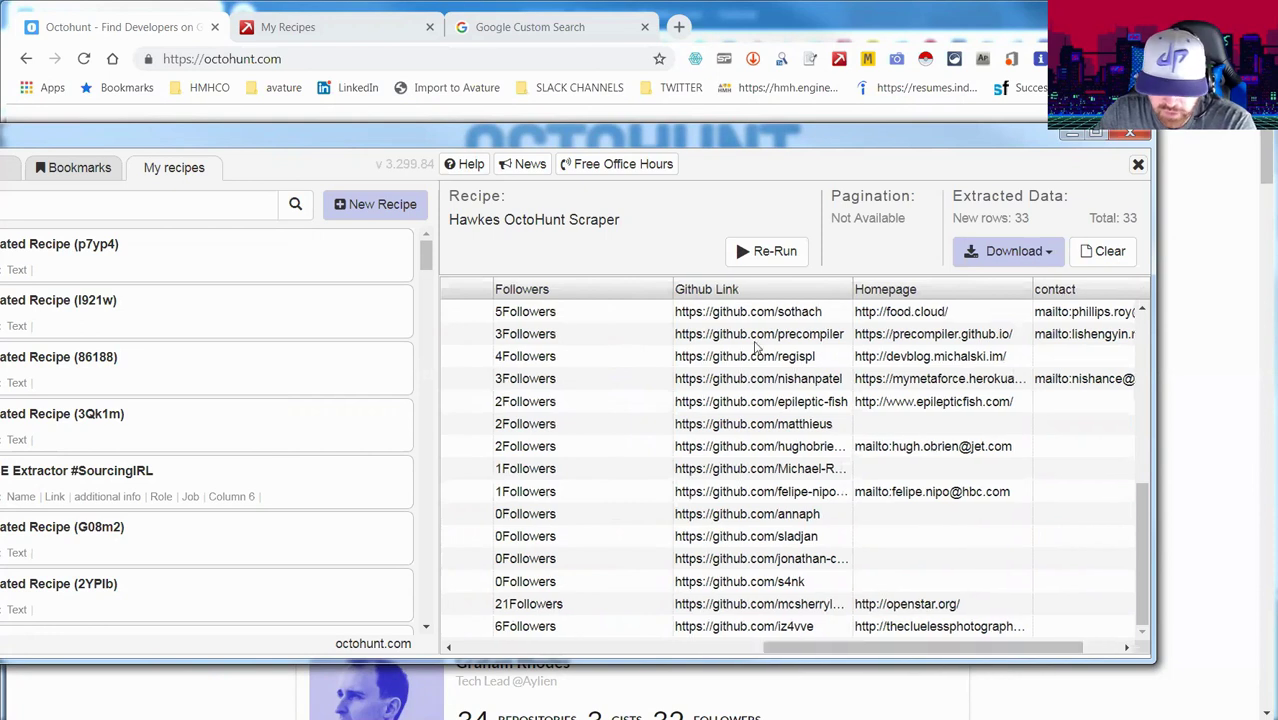
pyautogui.moveTo(897, 651); pyautogui.dragTo(1000, 660)
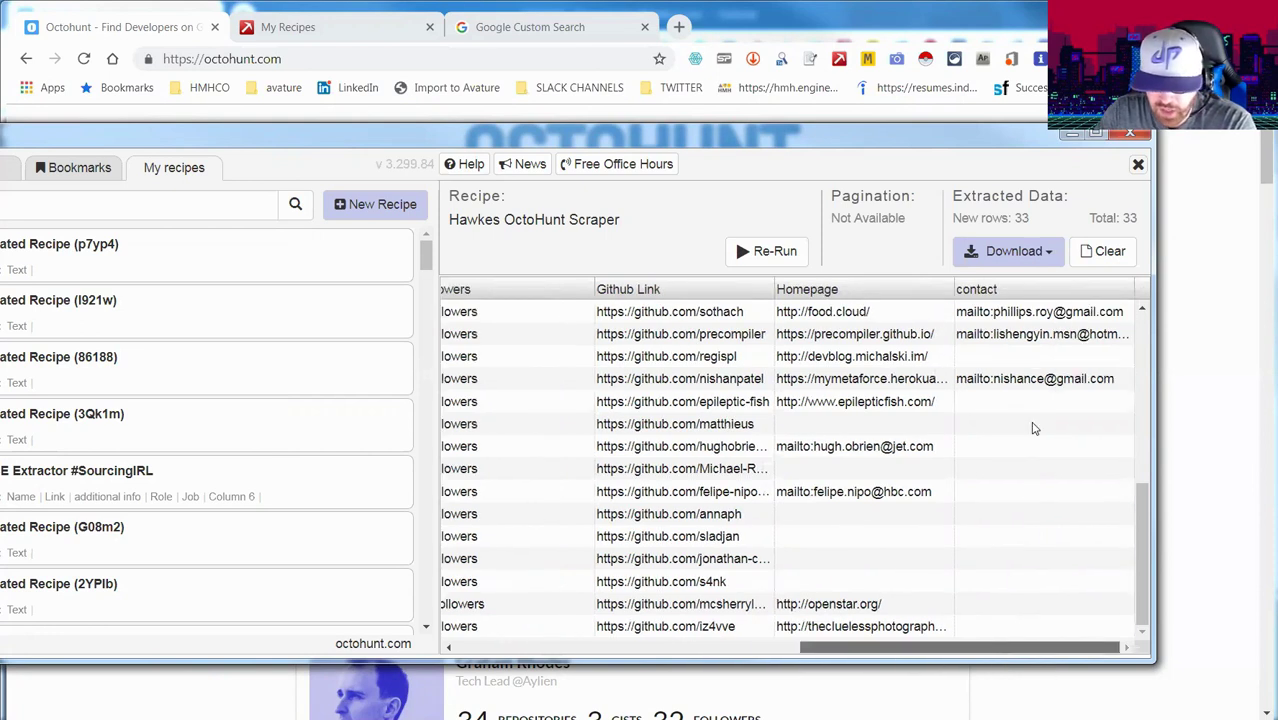
pyautogui.scroll(5, 1006, 470)
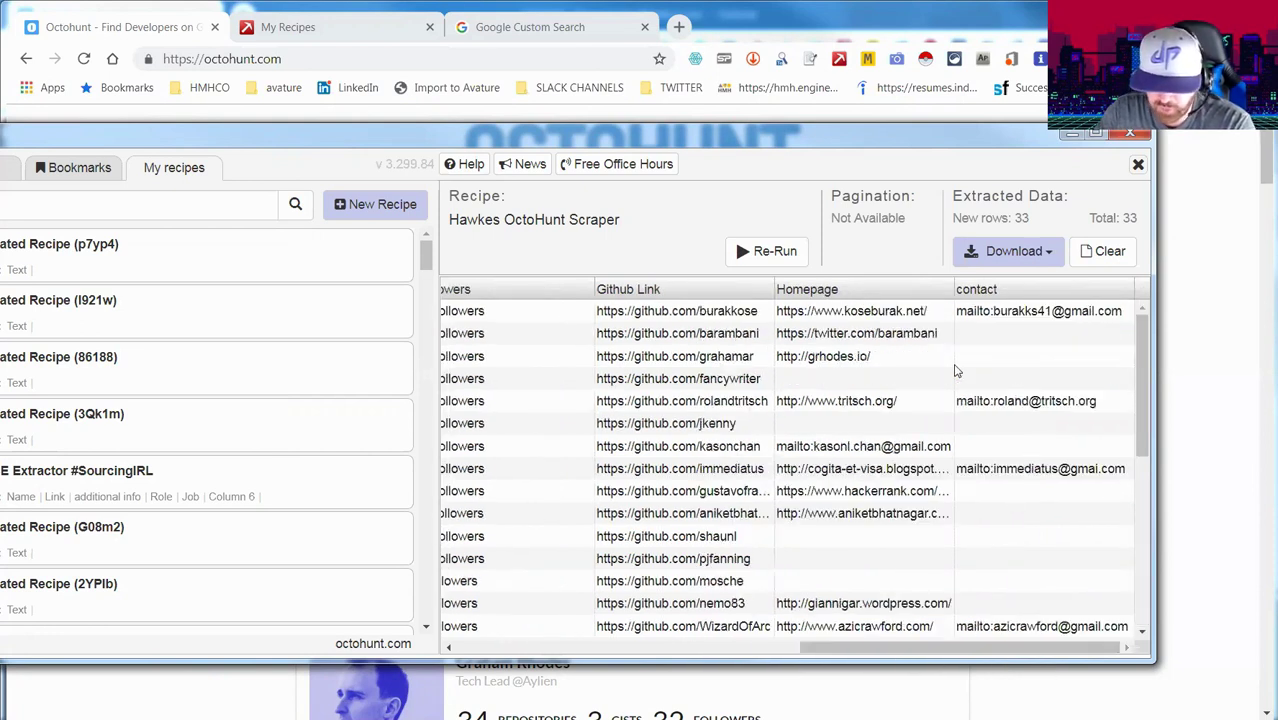
pyautogui.scroll(-5, 1006, 460)
pyautogui.scroll(5, 1006, 460)
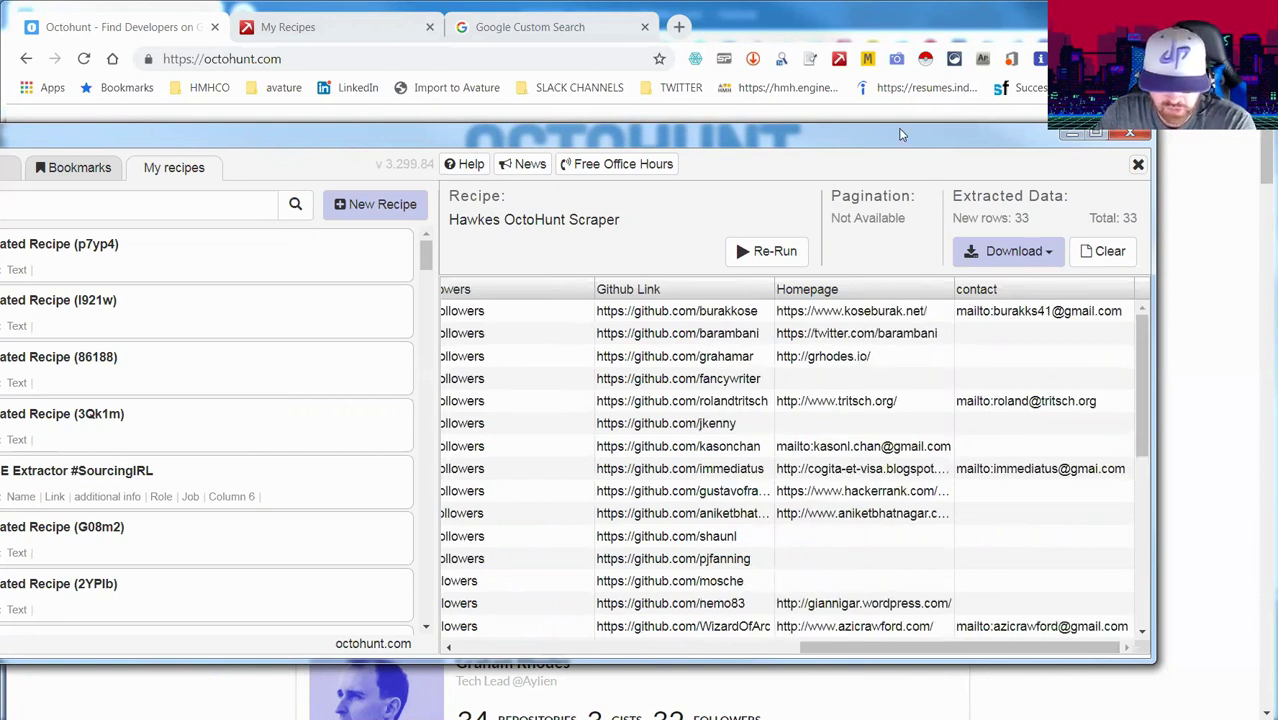
pyautogui.moveTo(900, 133); pyautogui.dragTo(790, 162)
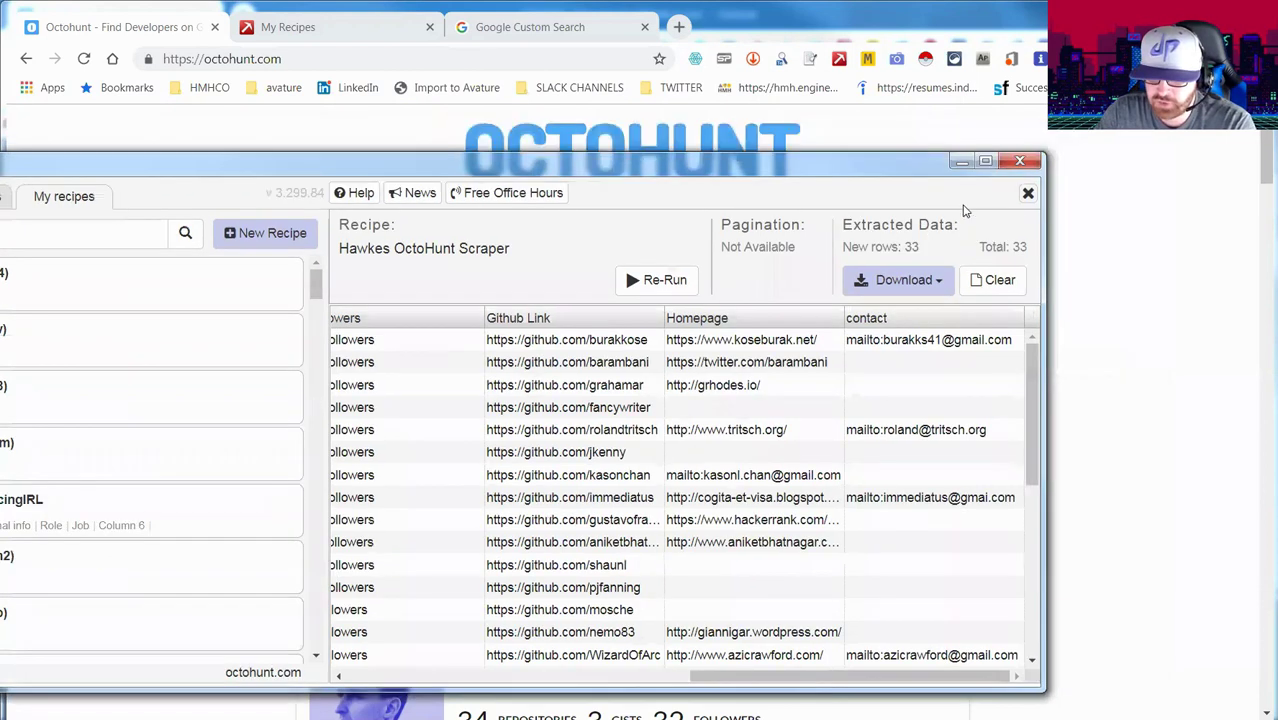
# - Close Data Miner and change the search keyword from 'scala' to 'java' for Dublin, Ireland
pyautogui.click(1021, 163)
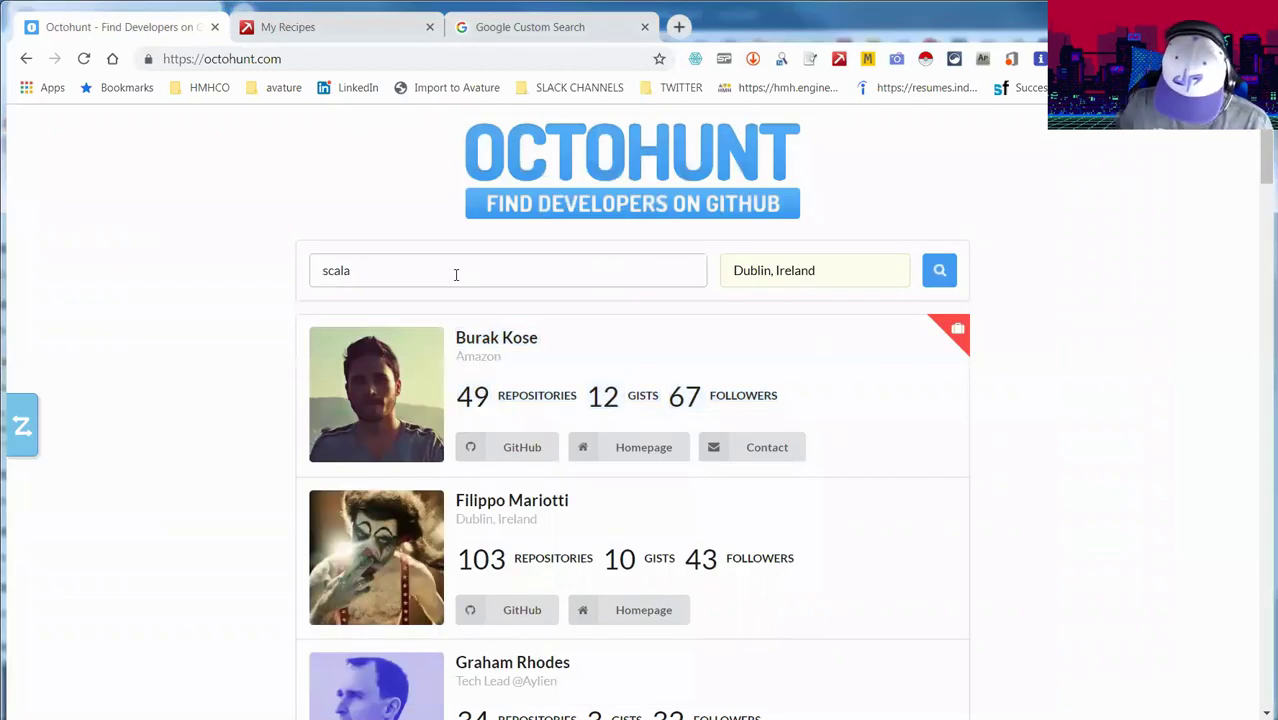
pyautogui.click(456, 274)
pyautogui.press('BackSpace')
pyautogui.press('BackSpace')
pyautogui.press('BackSpace')
pyautogui.press('BackSpace')
pyautogui.press('BackSpace')
pyautogui.write('j')
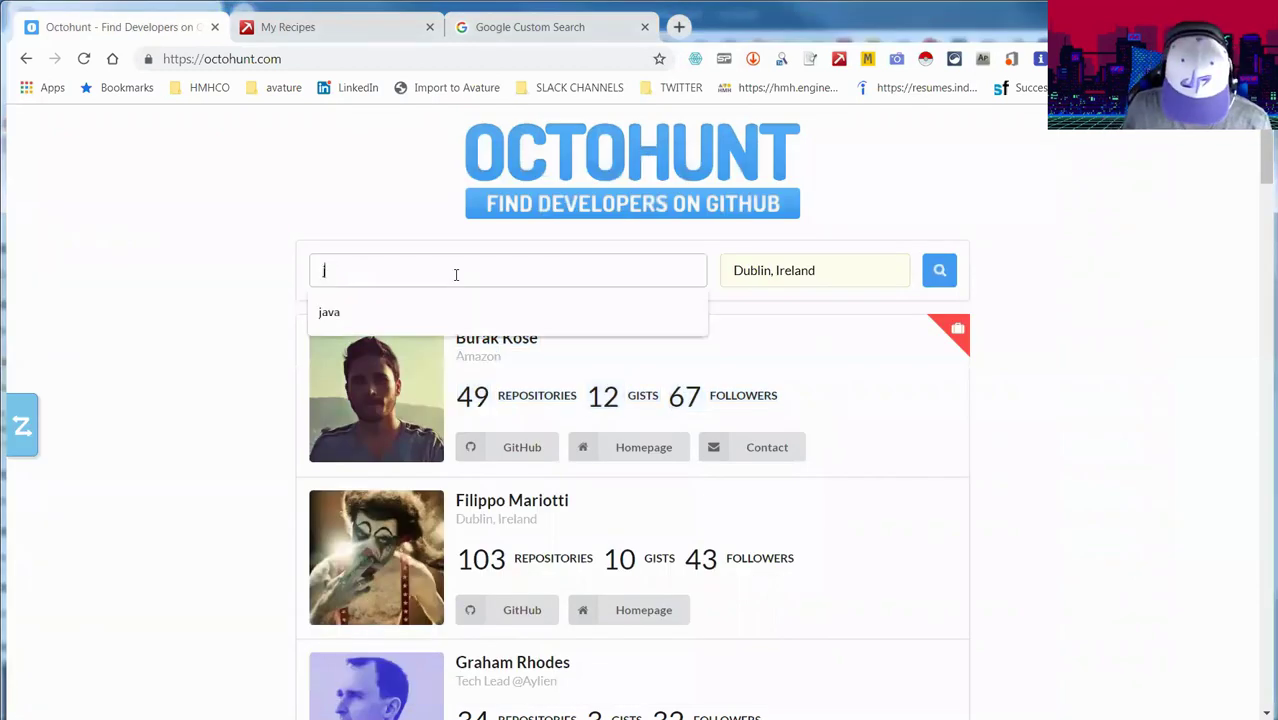
pyautogui.write('ava')
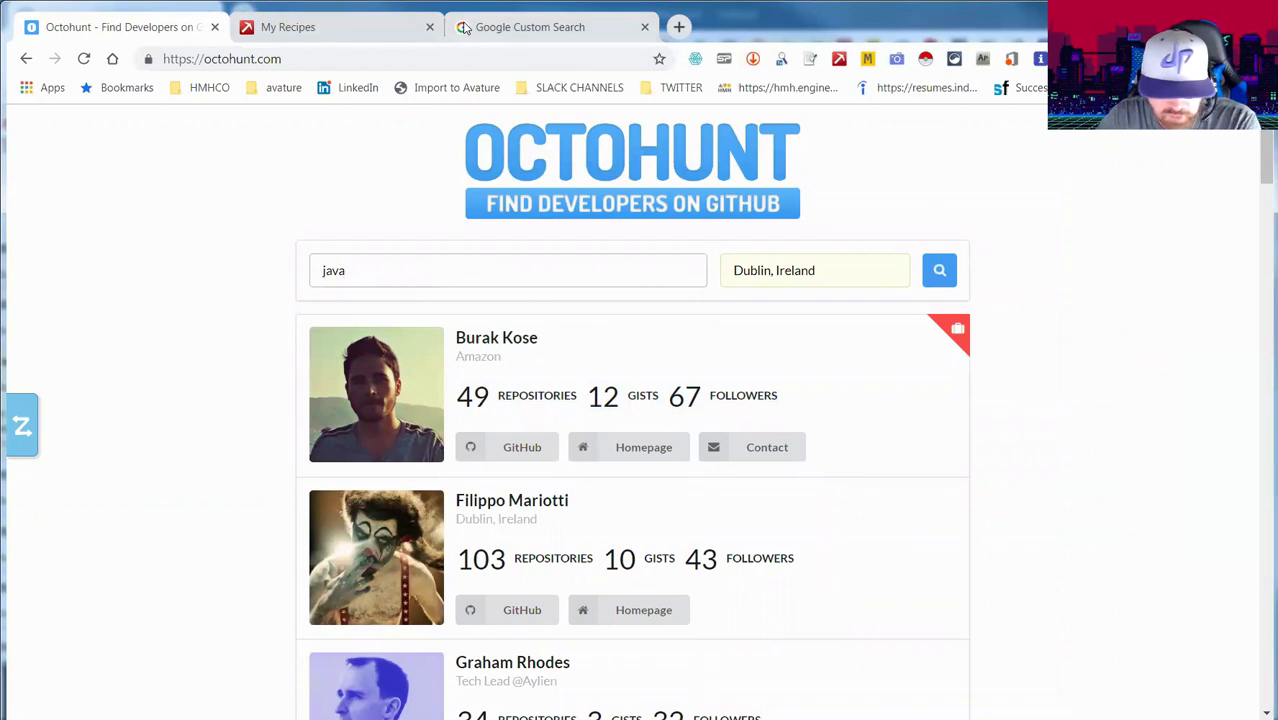
pyautogui.click(939, 270)
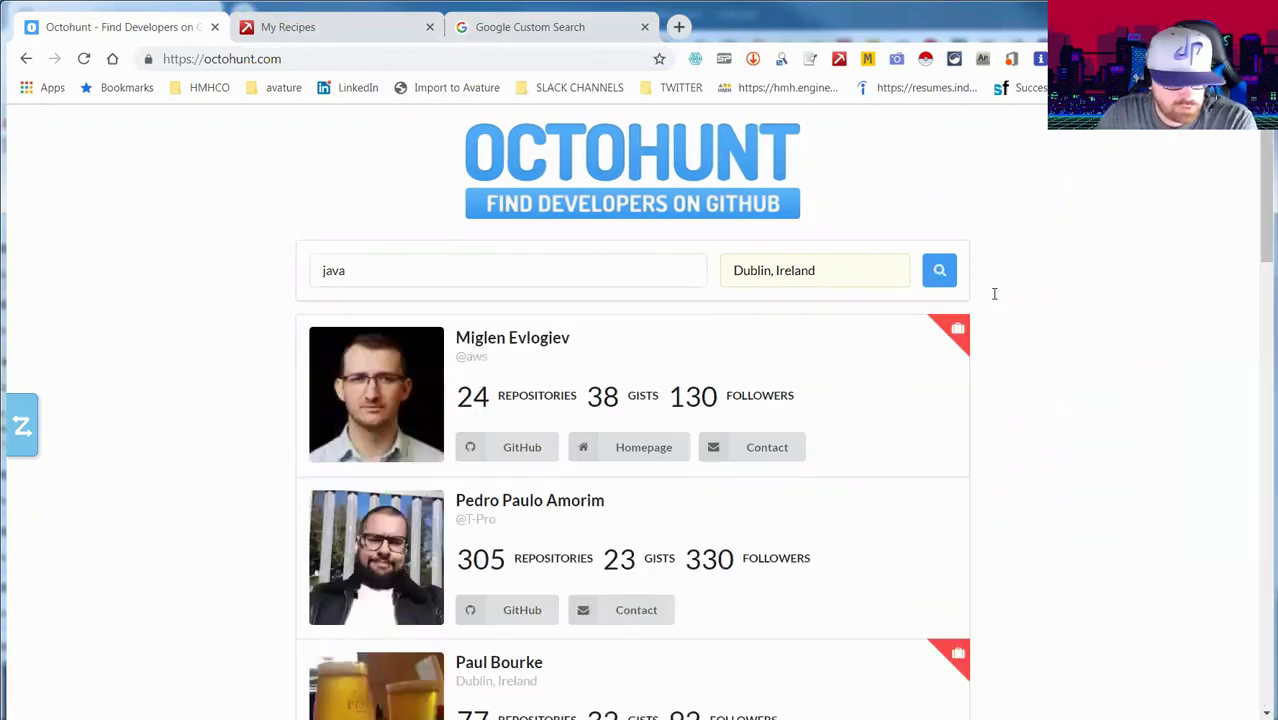
# - Scroll to the end of the java results repeatedly until all Dublin developer profiles load
pyautogui.scroll(-5, 955, 335)
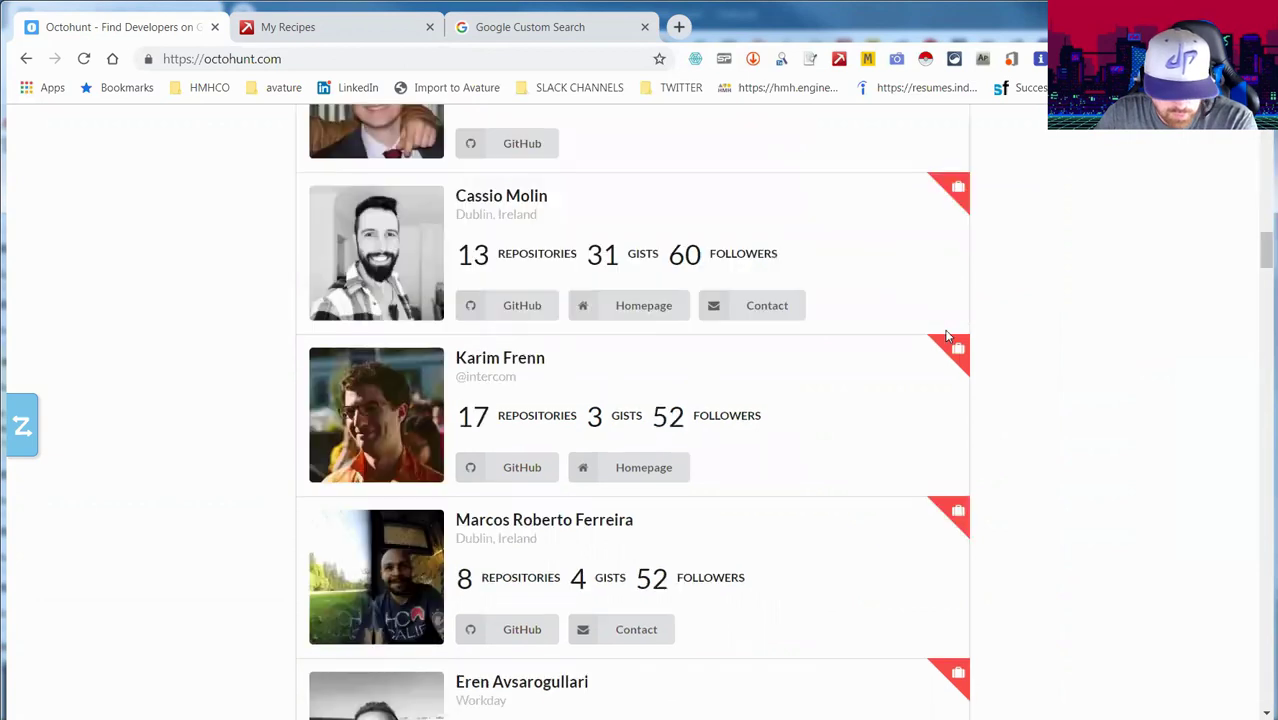
pyautogui.scroll(-5, 990, 334)
pyautogui.scroll(-5, 993, 432)
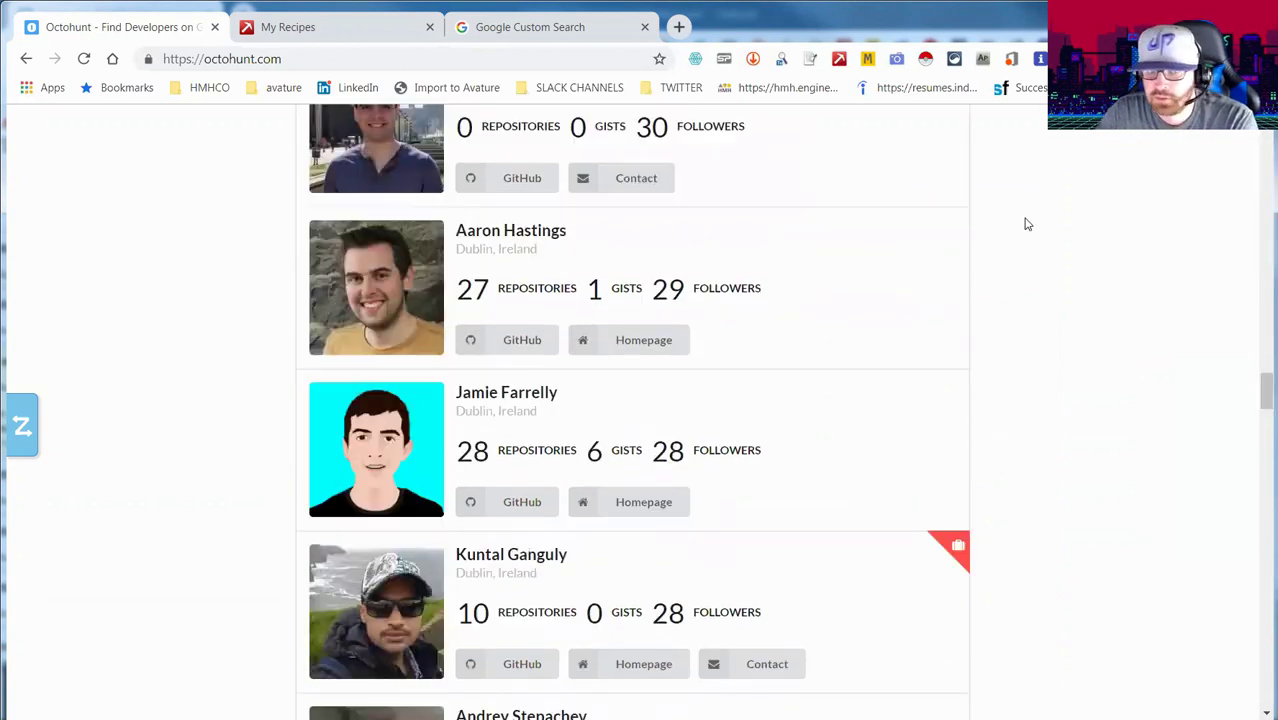
pyautogui.scroll(-5, 995, 250)
pyautogui.scroll(-5, 993, 251)
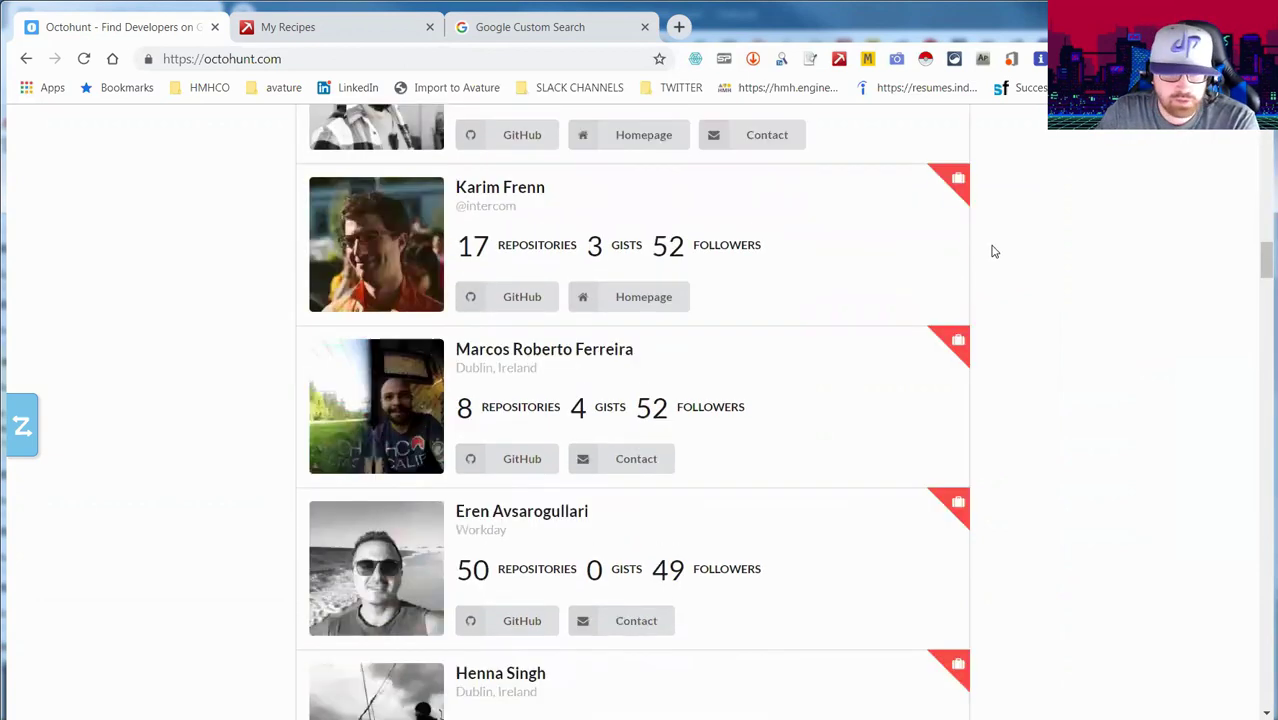
pyautogui.scroll(5, 755, 65)
pyautogui.scroll(-10, 755, 65)
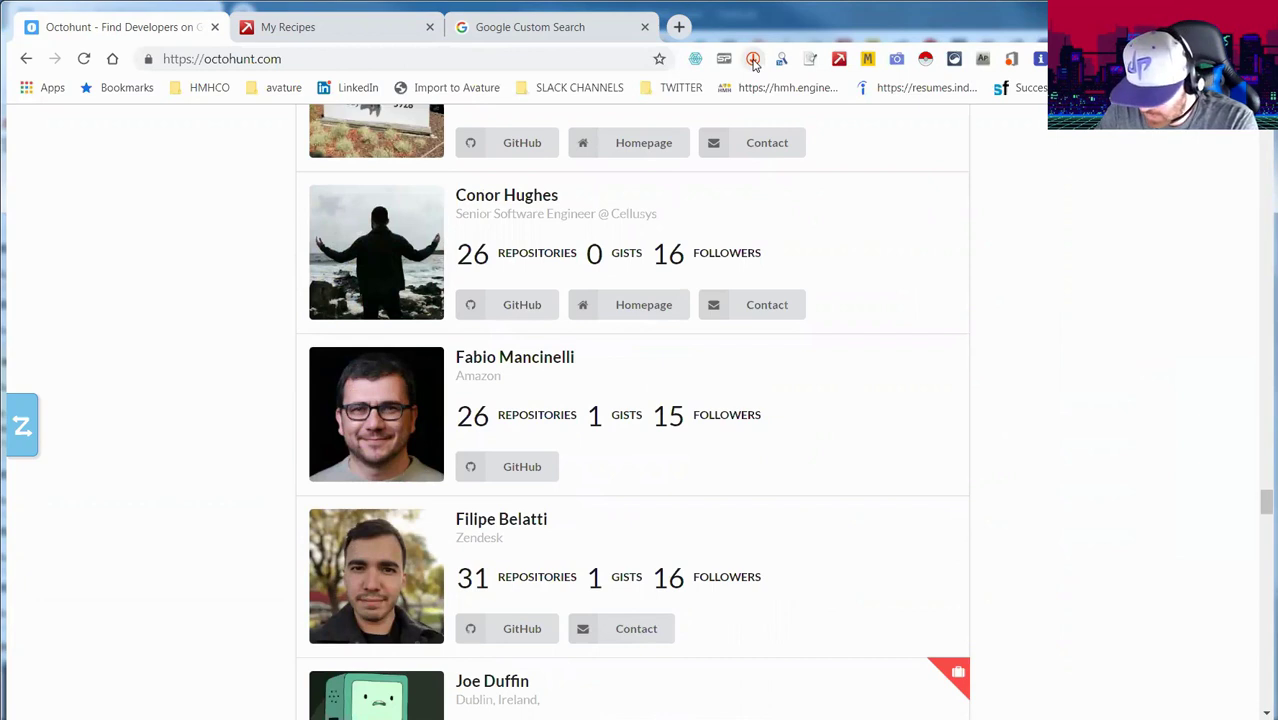
pyautogui.press('End')
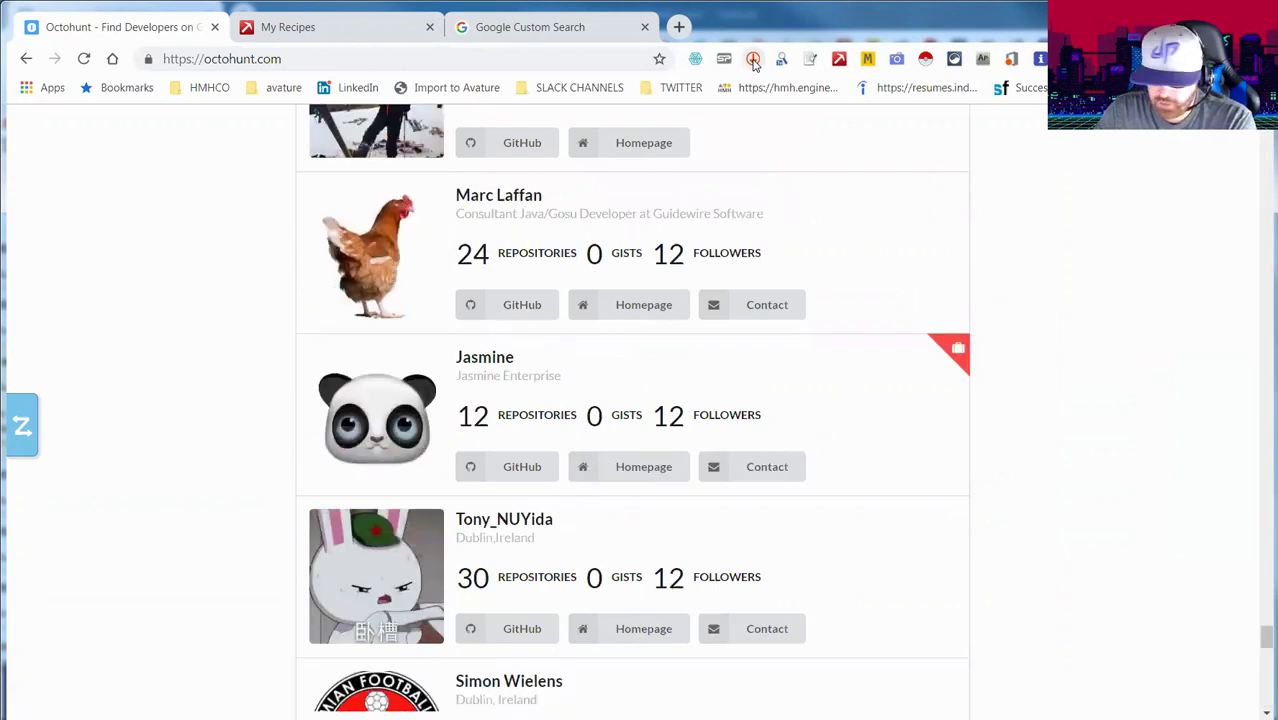
pyautogui.press('End')
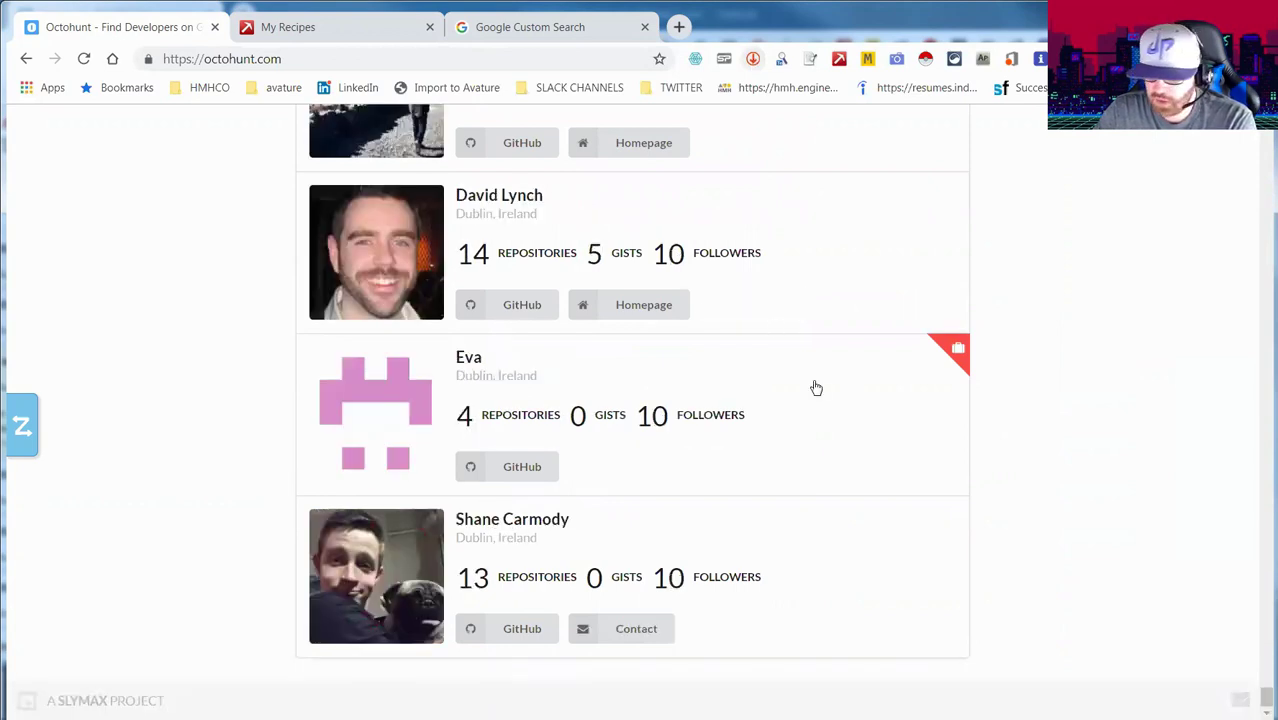
pyautogui.scroll(3, 782, 344)
# - Select the stats text on one developer's result card
pyautogui.moveTo(782, 344); pyautogui.dragTo(853, 357)
pyautogui.moveTo(930, 357); pyautogui.dragTo(599, 277)
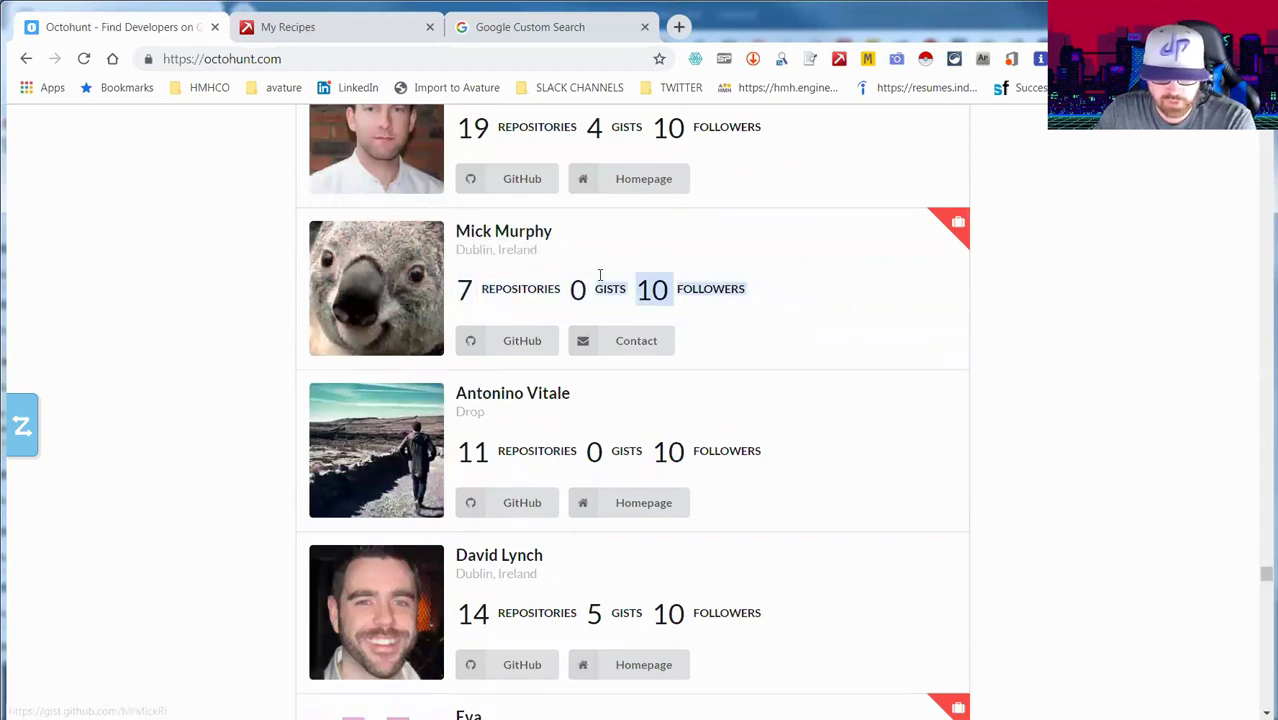
pyautogui.moveTo(873, 371); pyautogui.dragTo(750, 391)
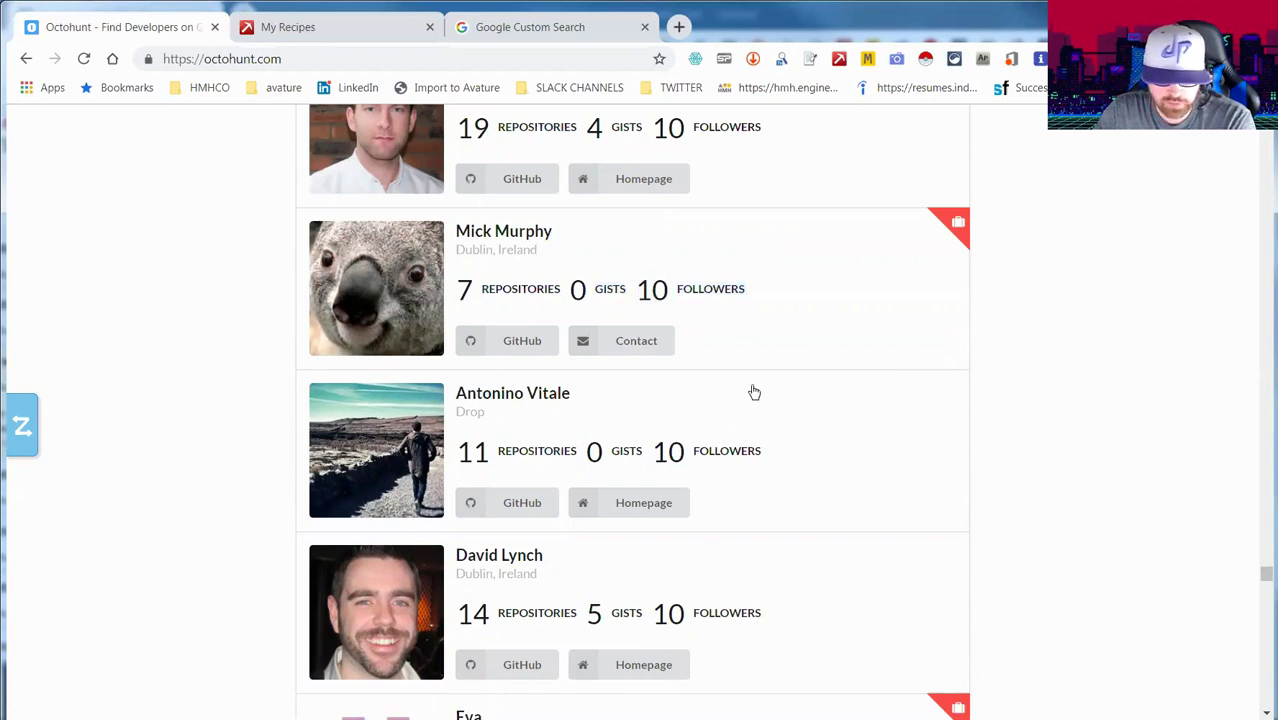
# - Select a developer's card from name to stats and send it to Data Miner's Get Similar
pyautogui.tripleClick(728, 276)
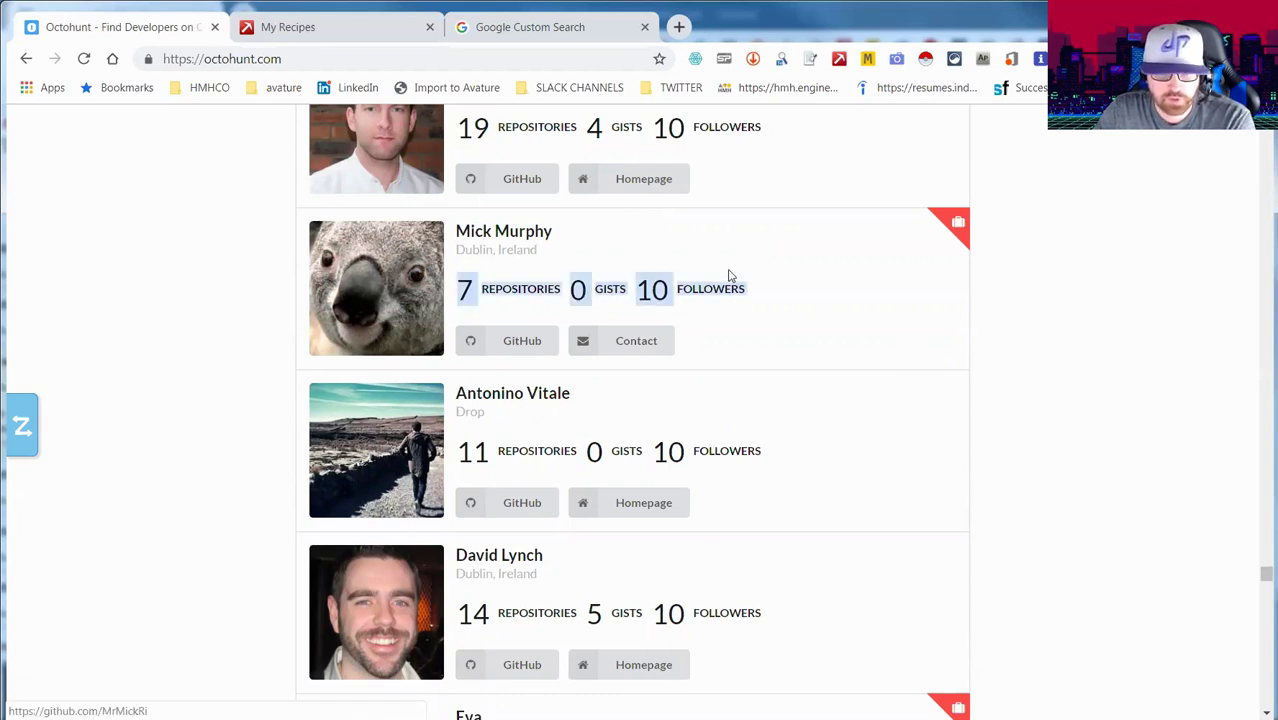
pyautogui.click(843, 351)
pyautogui.moveTo(457, 224); pyautogui.dragTo(700, 295)
pyautogui.rightClick(494, 238)
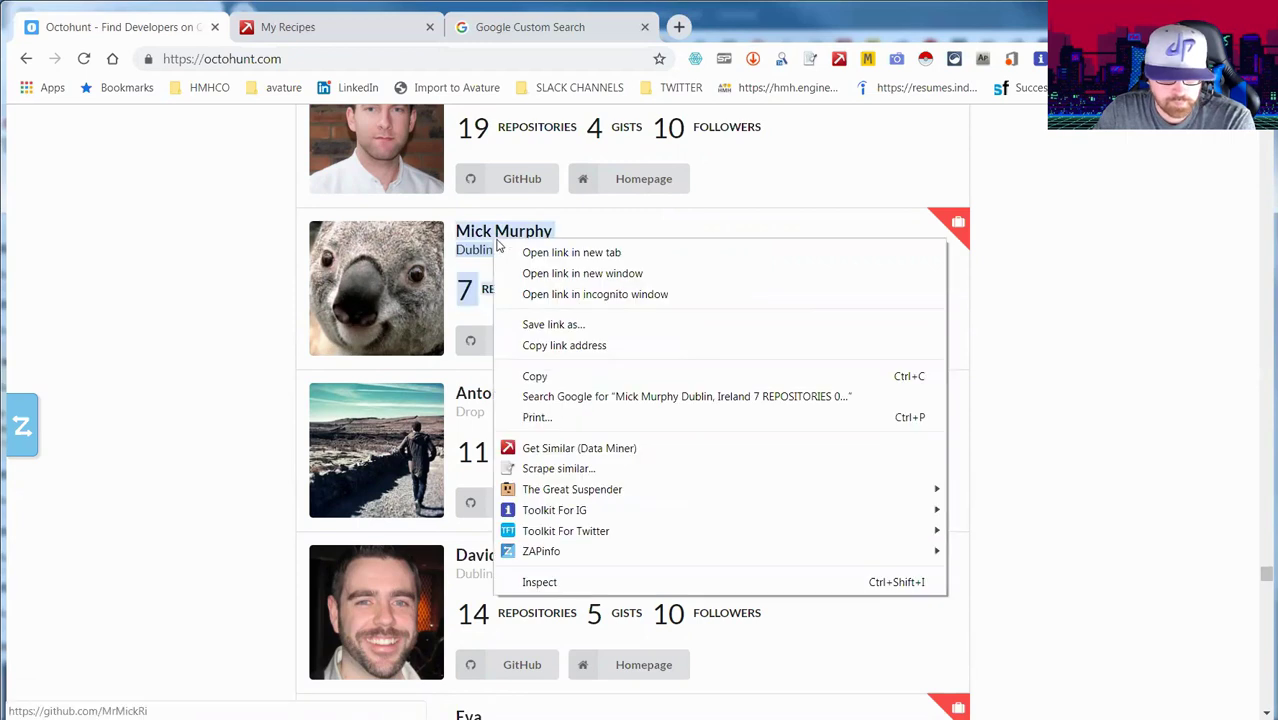
pyautogui.click(745, 375)
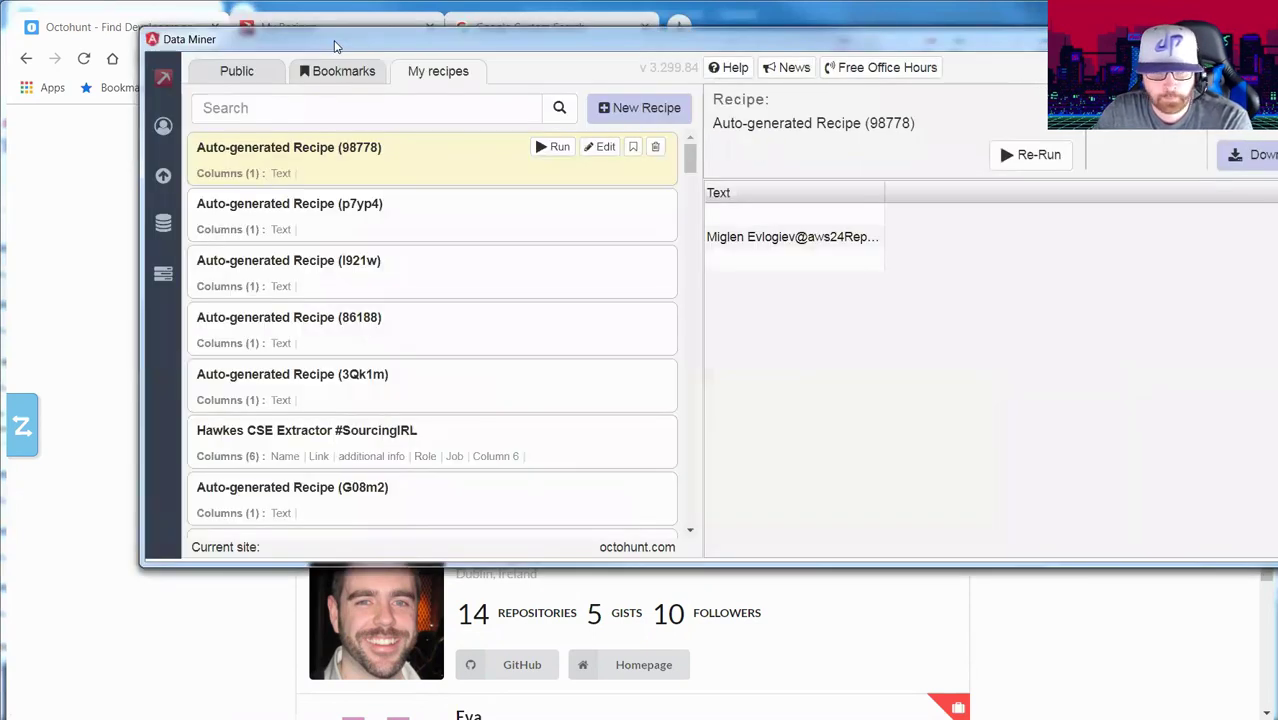
# - Run the public Hawkes OctoHunt Scraper recipe and reposition its window to review the 150 rows
pyautogui.click(209, 74)
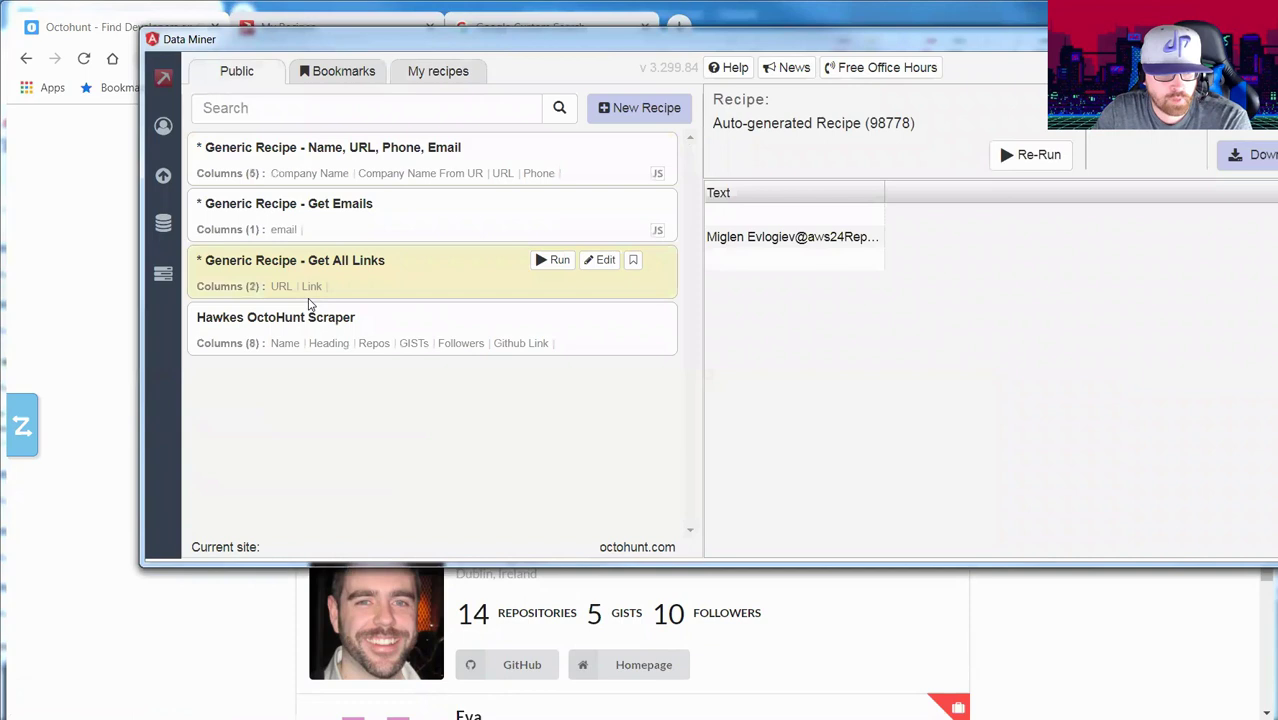
pyautogui.click(553, 318)
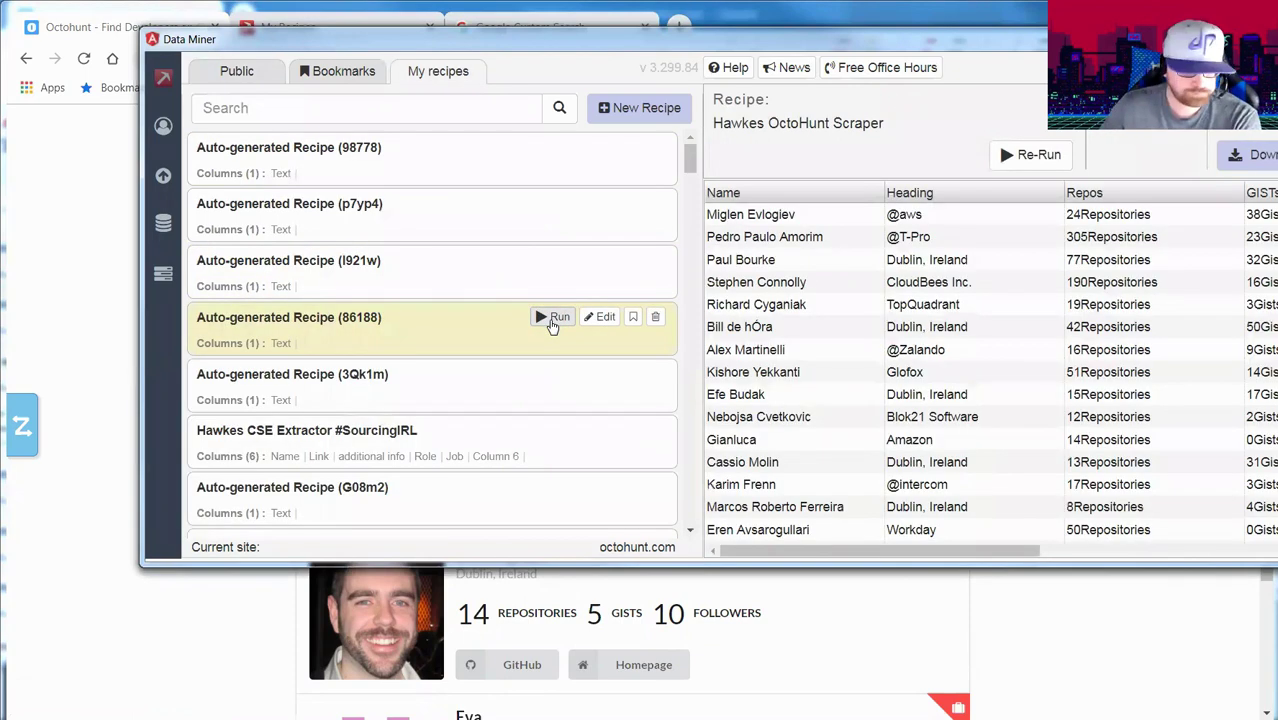
pyautogui.hscroll(1, 779, 556)
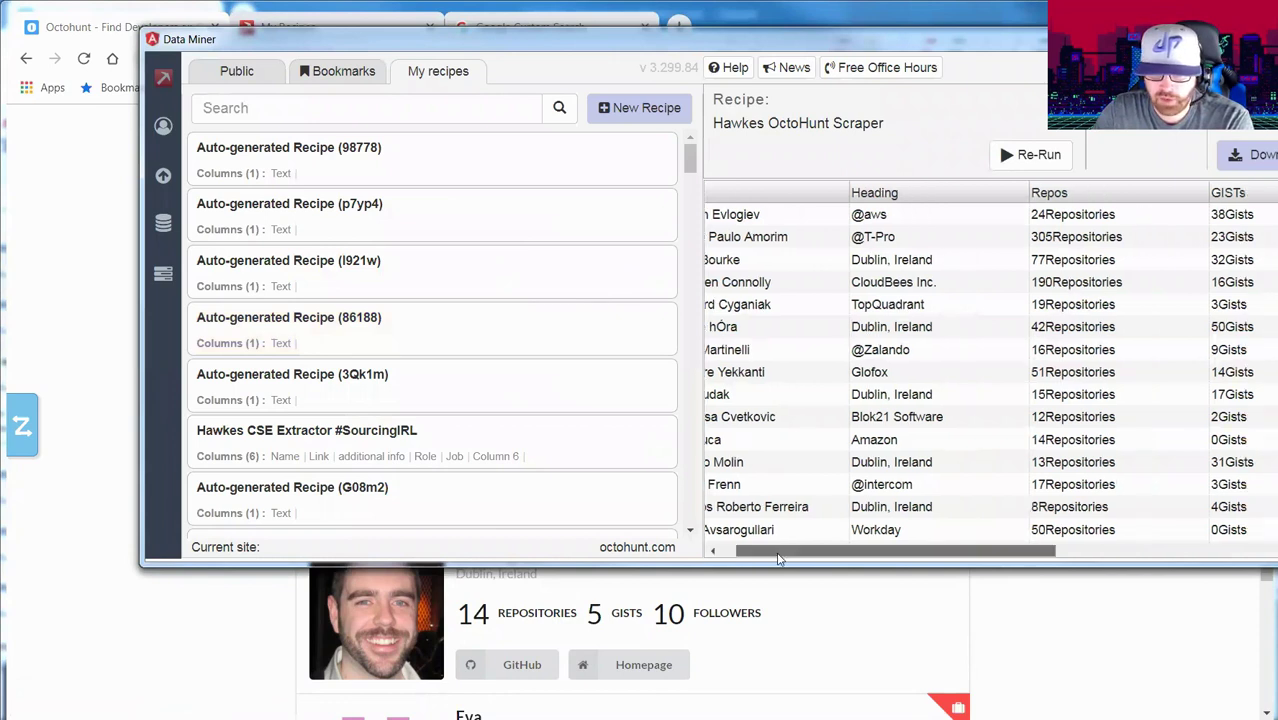
pyautogui.click(1081, 556)
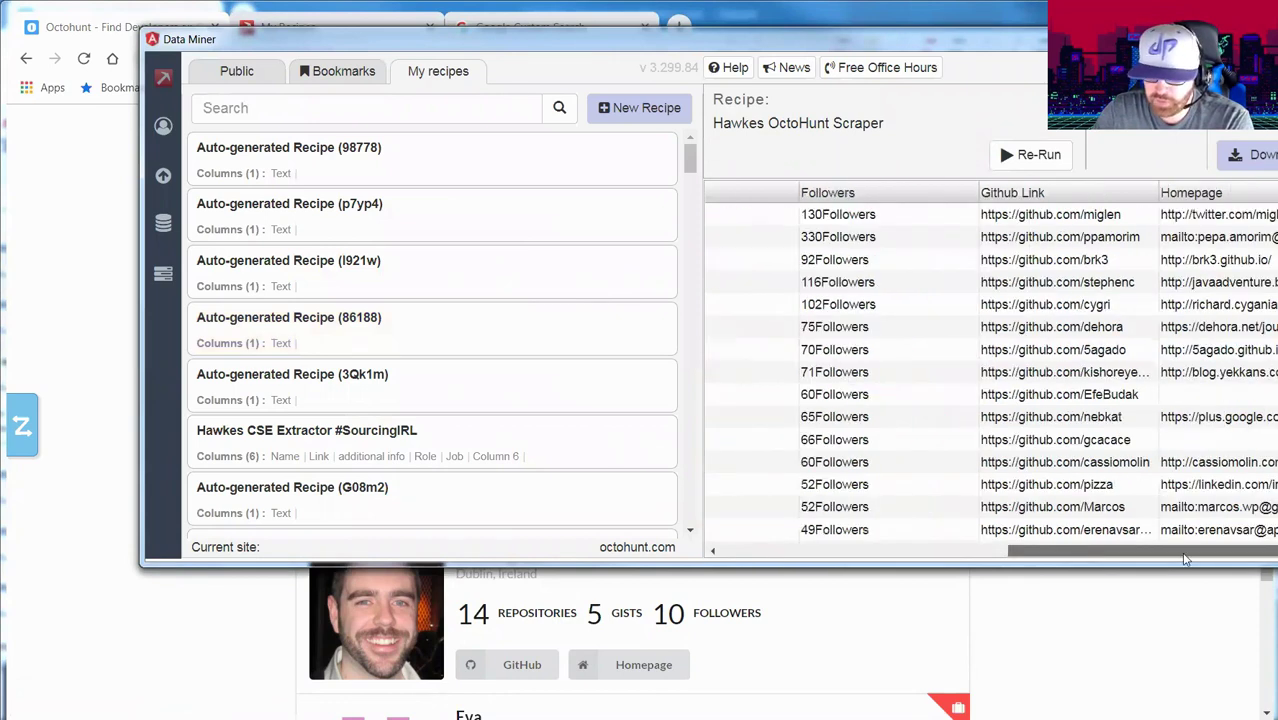
pyautogui.hscroll(3, 1184, 556)
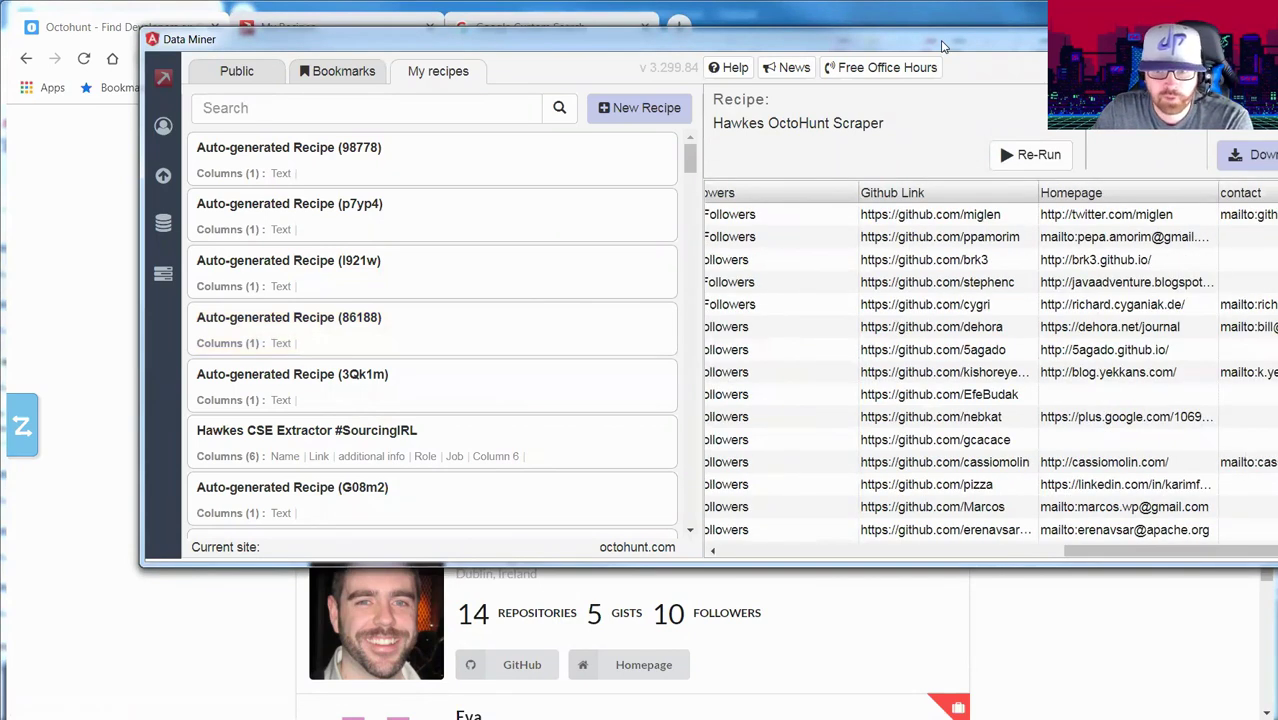
pyautogui.moveTo(941, 46); pyautogui.dragTo(605, 46)
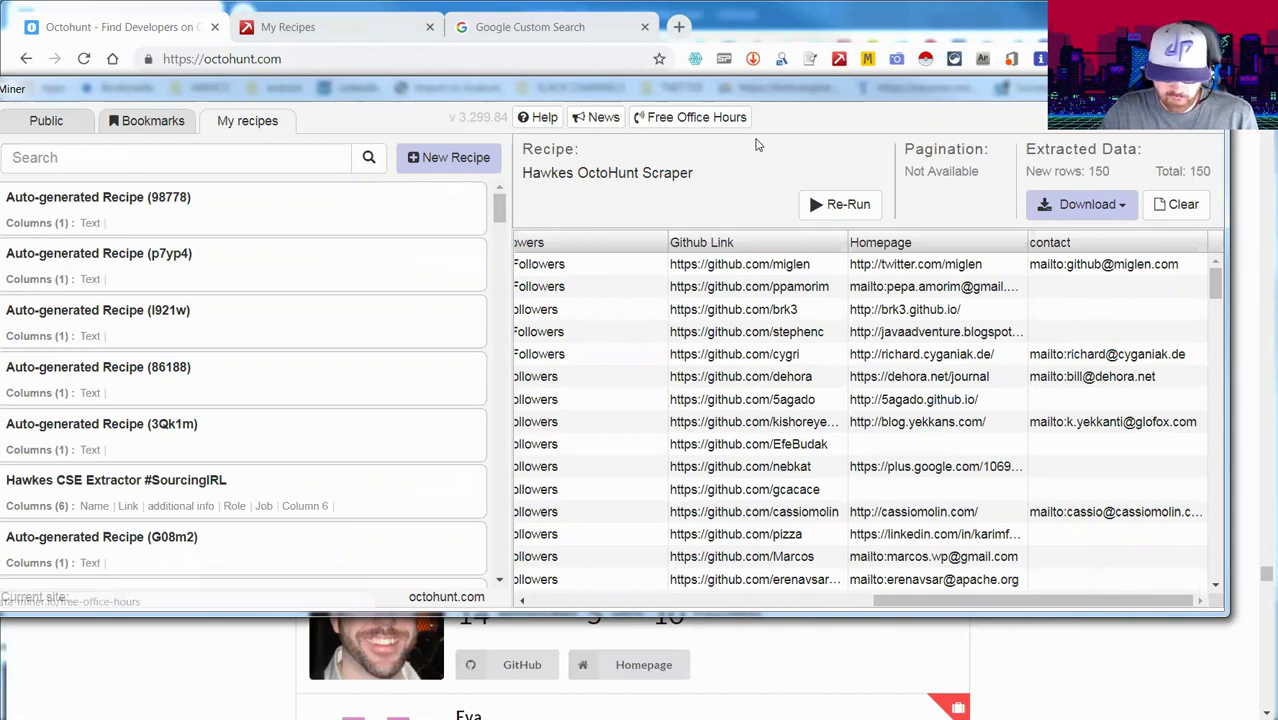
pyautogui.moveTo(694, 91); pyautogui.dragTo(712, 133)
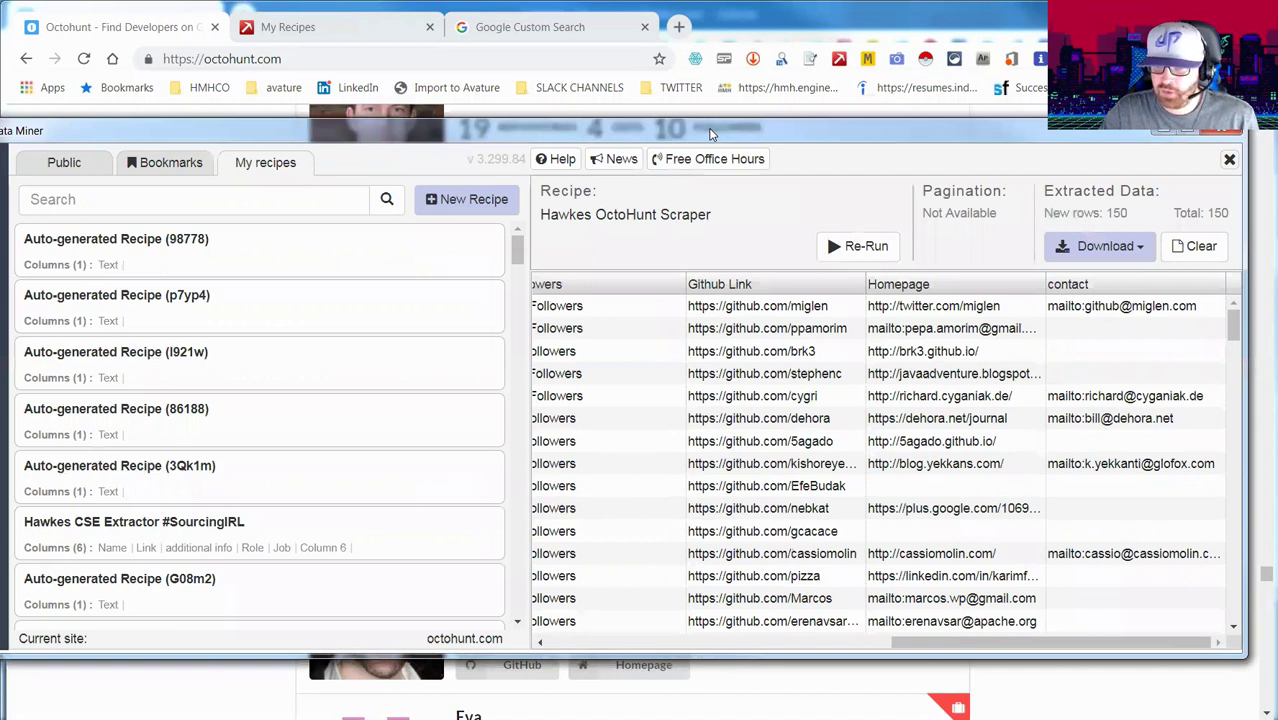
pyautogui.moveTo(710, 133); pyautogui.dragTo(691, 350)
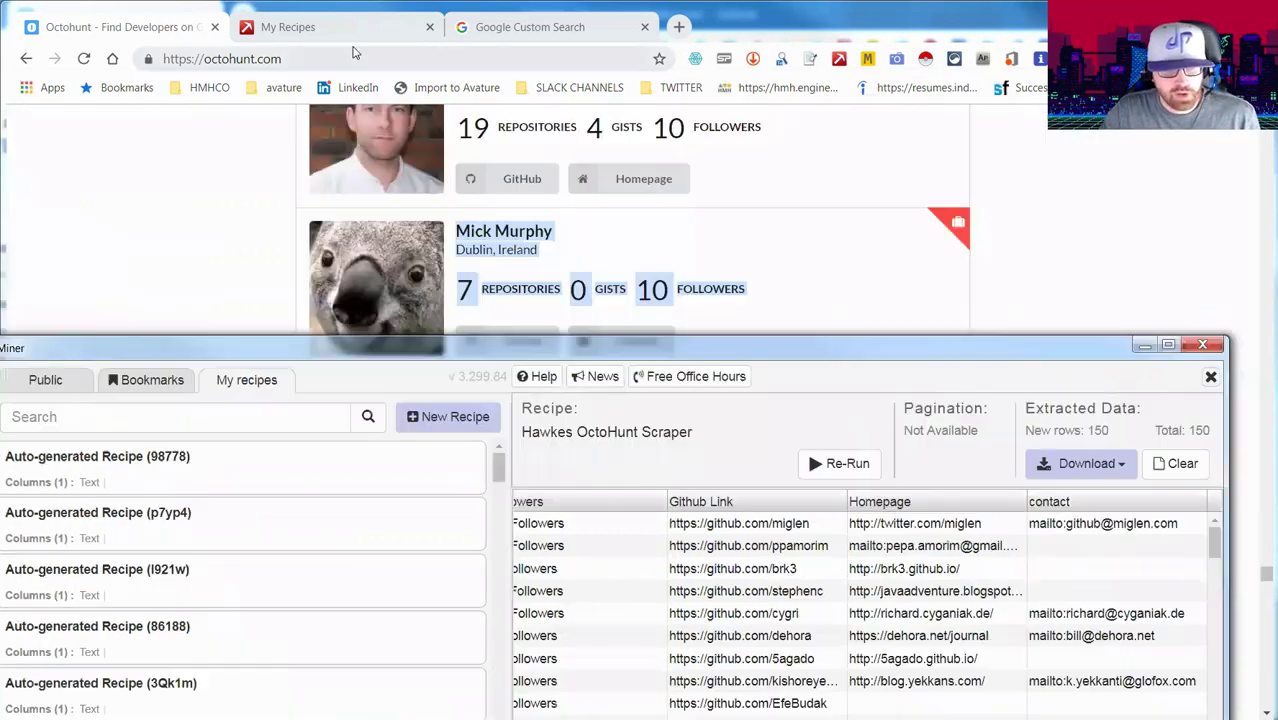
# - Switch to the HawkesContactOutCSE Google Custom Search tab and put the cursor in its search box
pyautogui.click(355, 30)
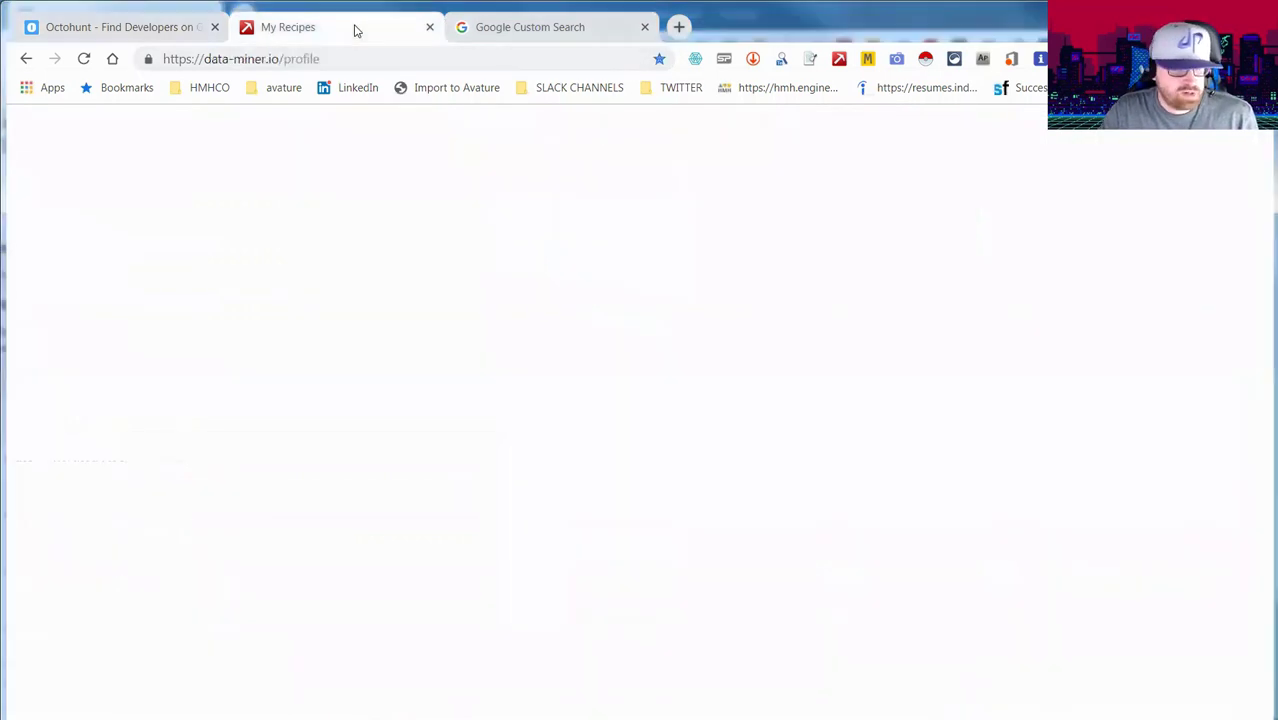
pyautogui.click(510, 34)
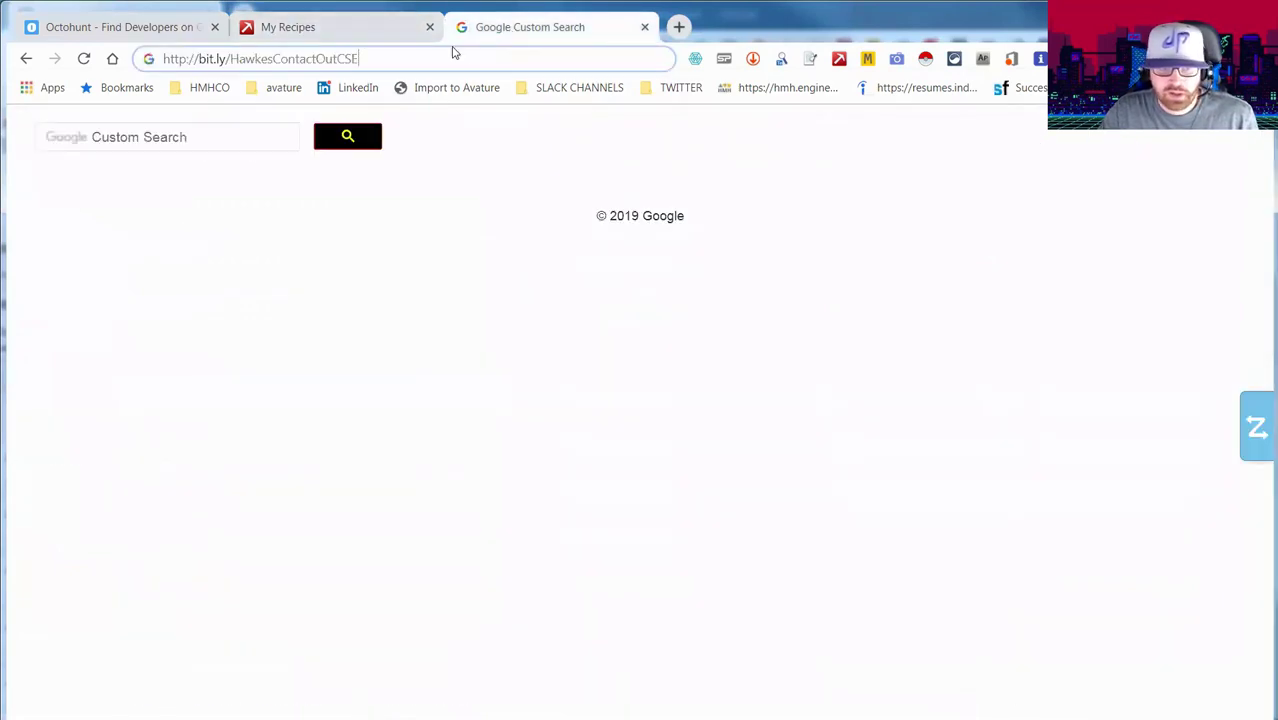
pyautogui.click(407, 62)
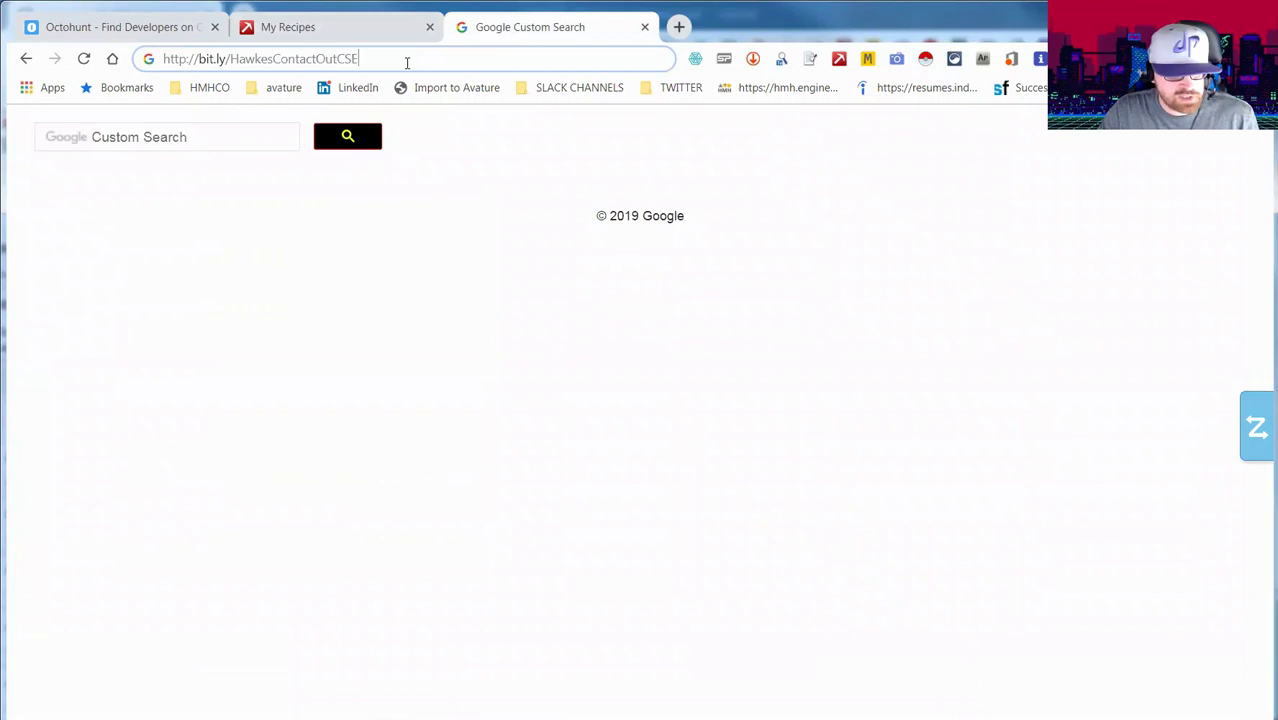
pyautogui.click(213, 139)
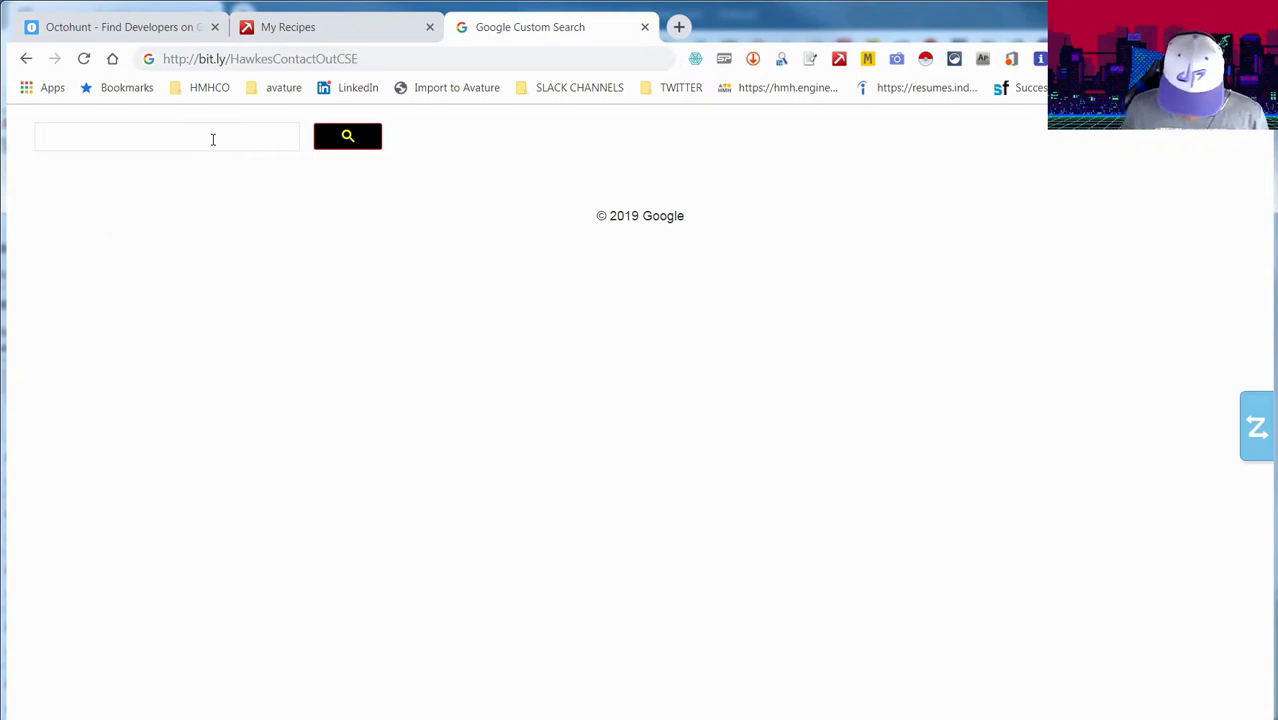
# - Search the ContactOut custom search engine for 'mechanical engineer'
pyautogui.write('mech')
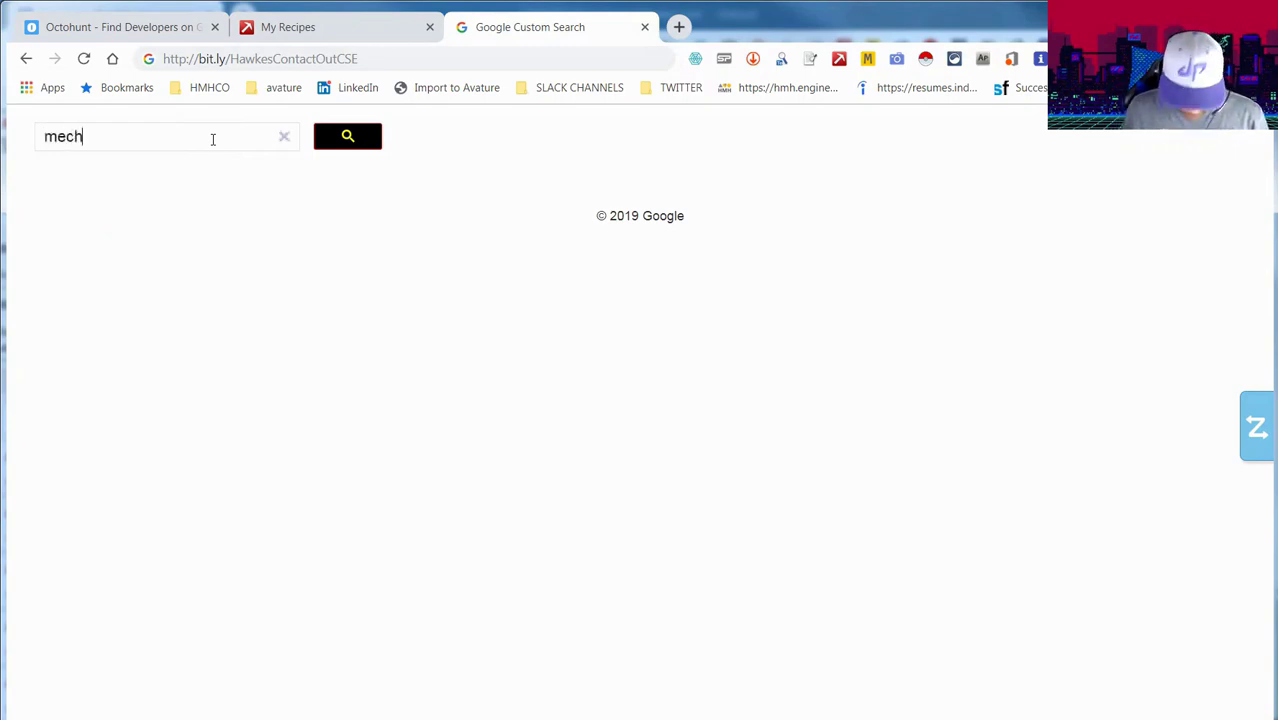
pyautogui.write('anical ')
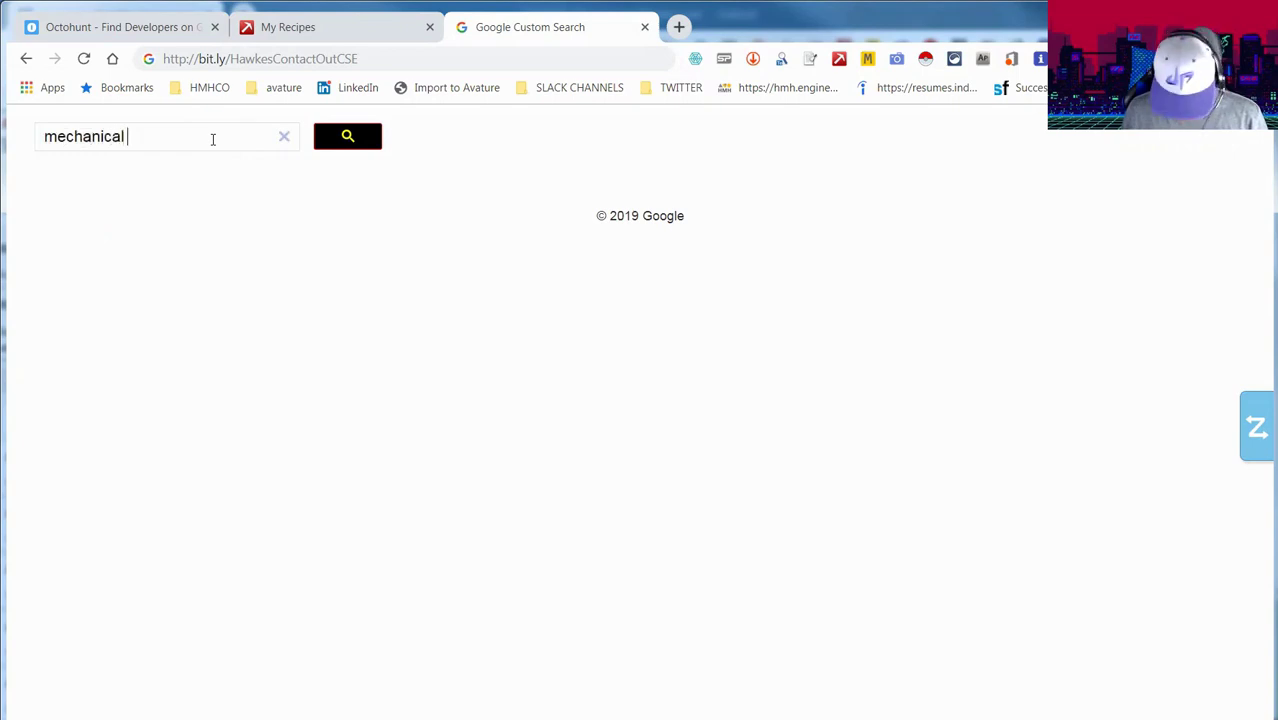
pyautogui.write('eninn')
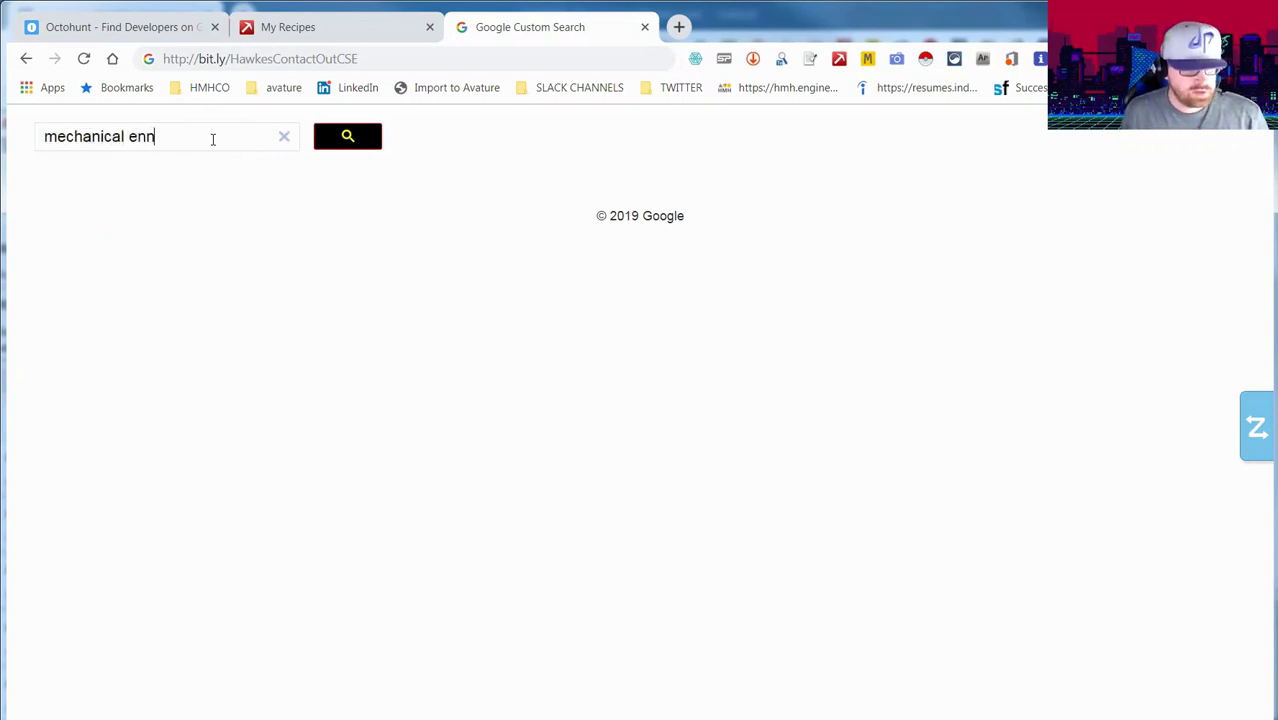
pyautogui.press('BackSpace')
pyautogui.write('ginee')
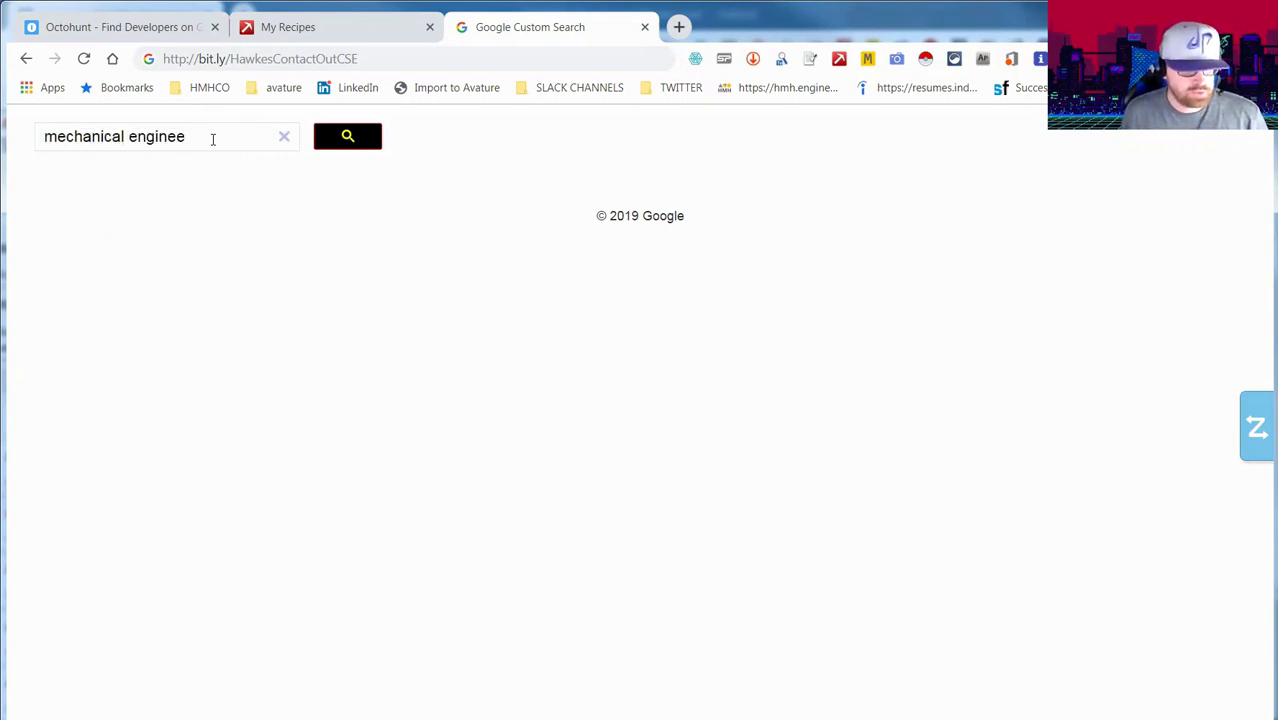
pyautogui.write('r')
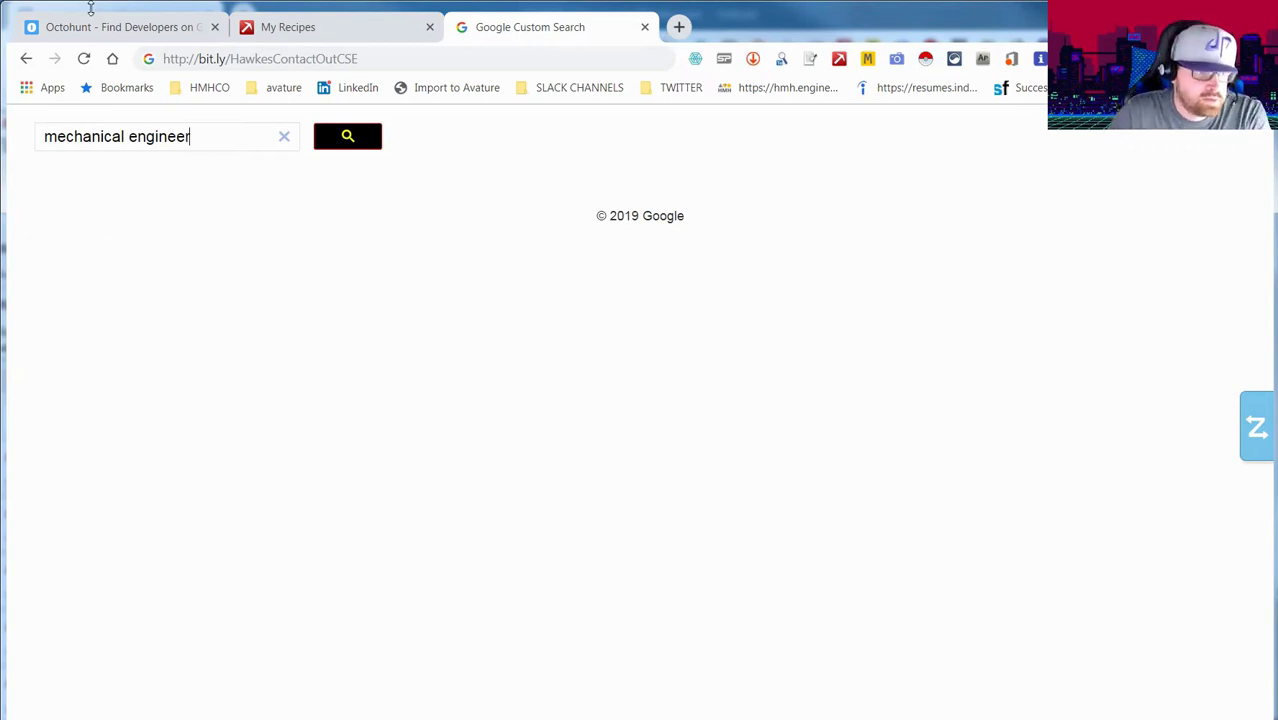
pyautogui.click(328, 140)
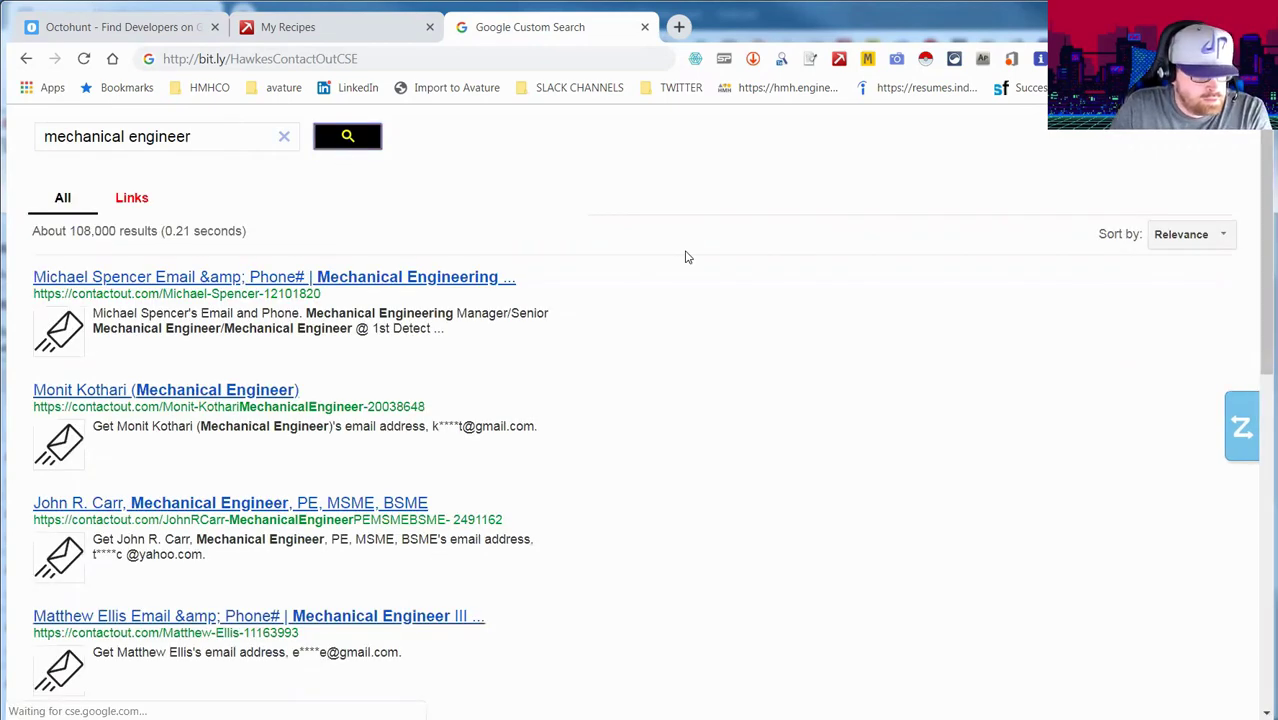
# - Scroll through the roughly 108,000 ContactOut results and return to the top
pyautogui.scroll(-3, 528, 290)
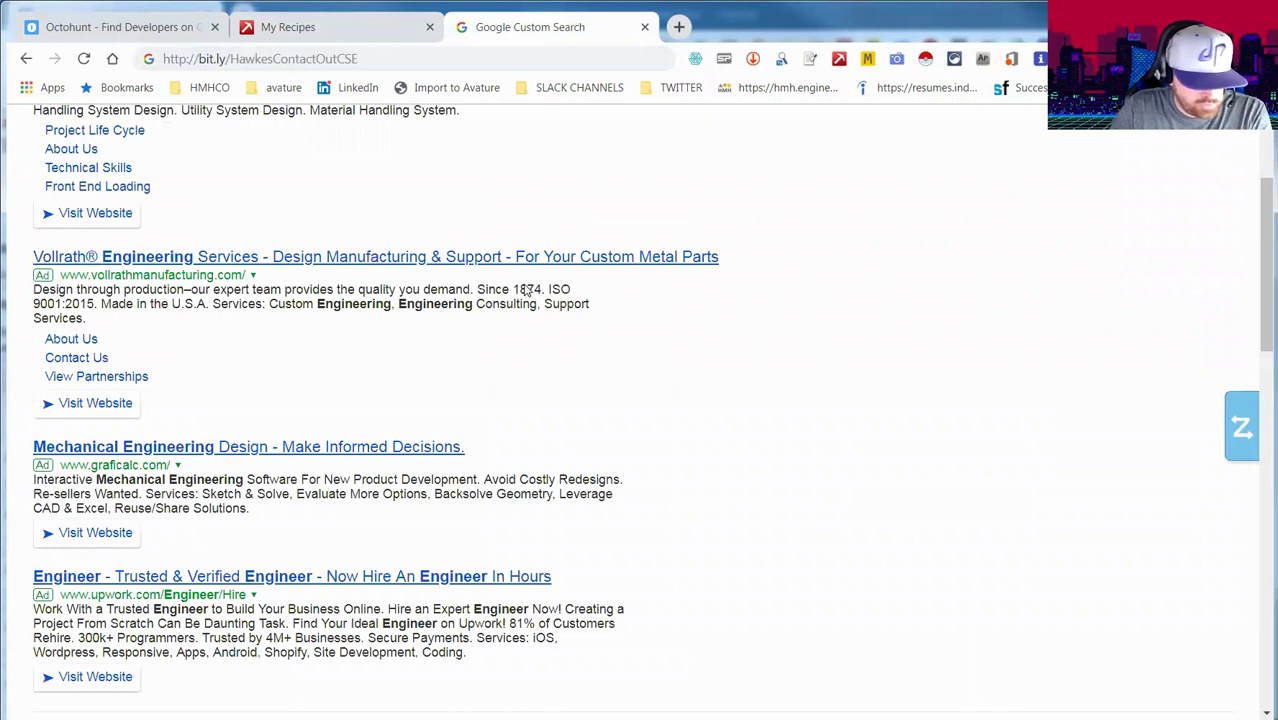
pyautogui.scroll(-12, 516, 280)
pyautogui.scroll(2, 498, 296)
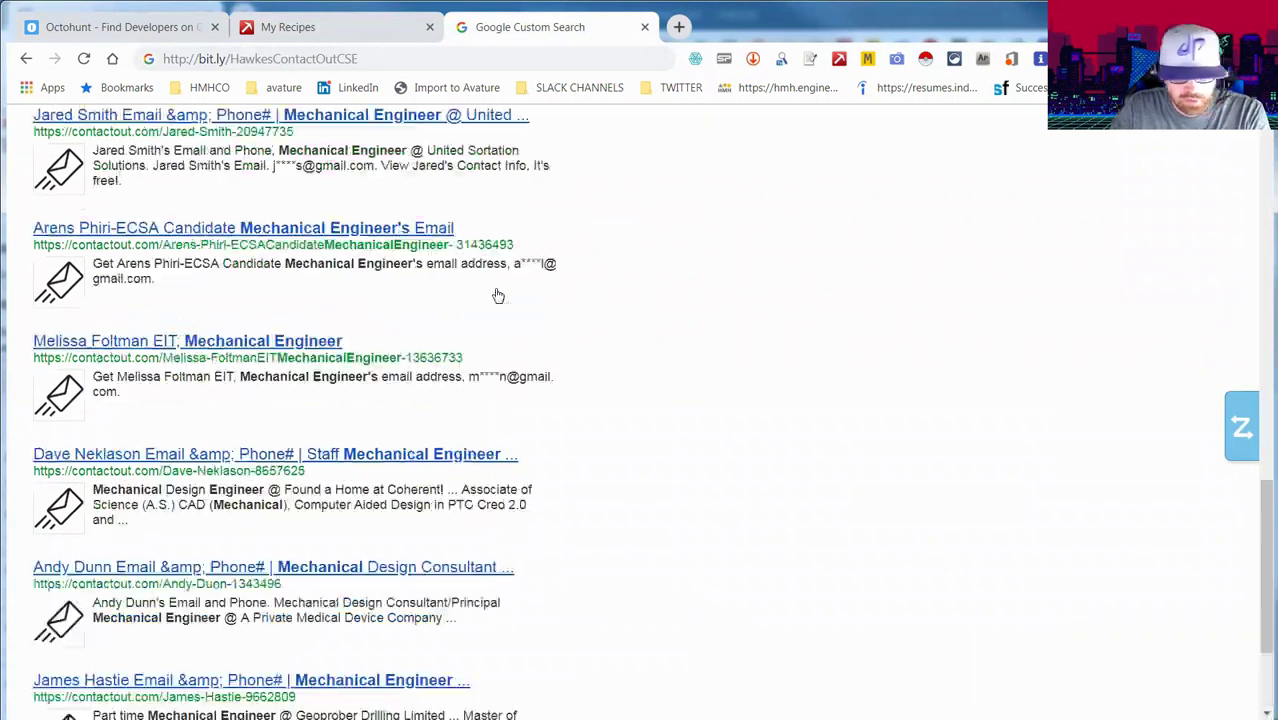
pyautogui.scroll(-1, 486, 258)
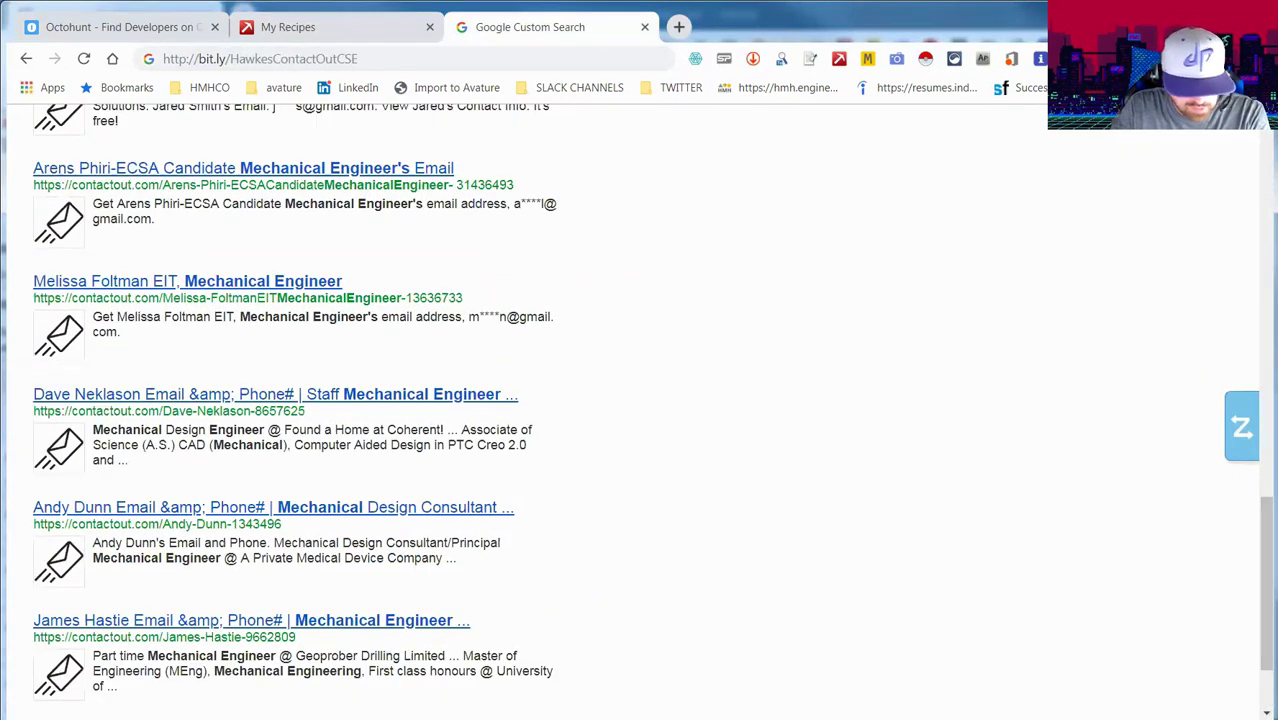
pyautogui.scroll(-2, 371, 582)
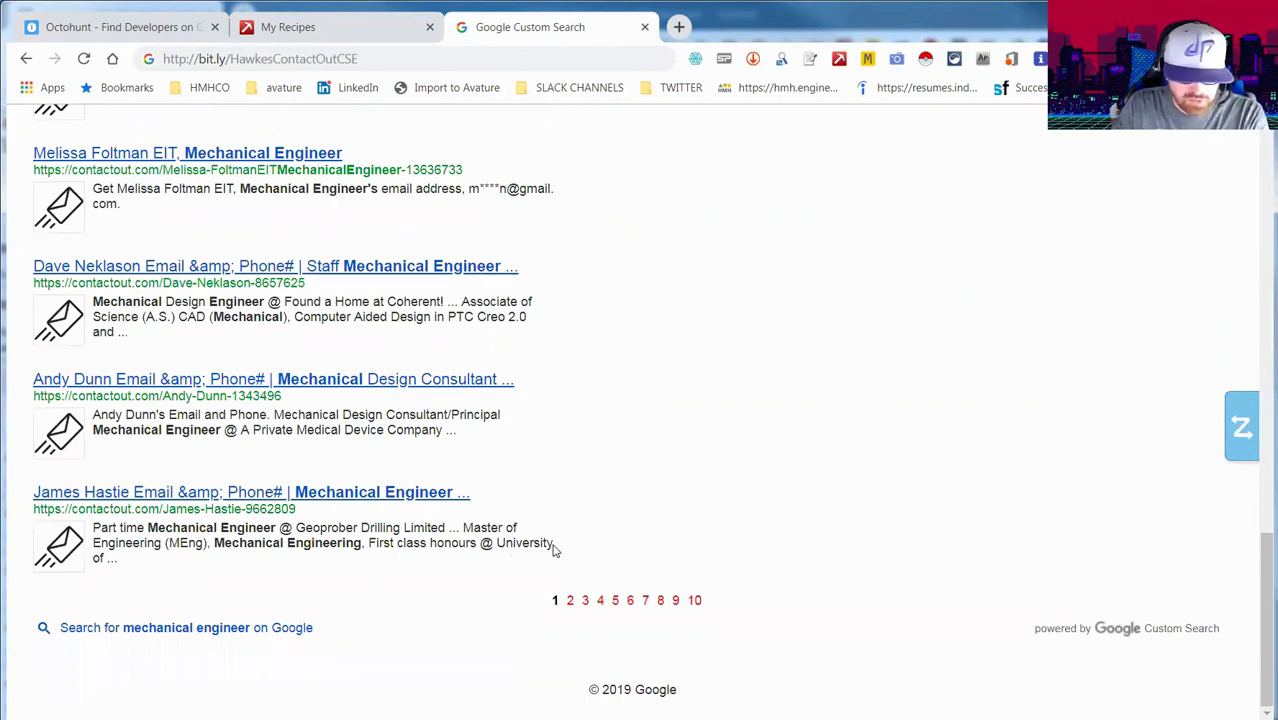
pyautogui.scroll(5, 590, 454)
pyautogui.scroll(-5, 603, 451)
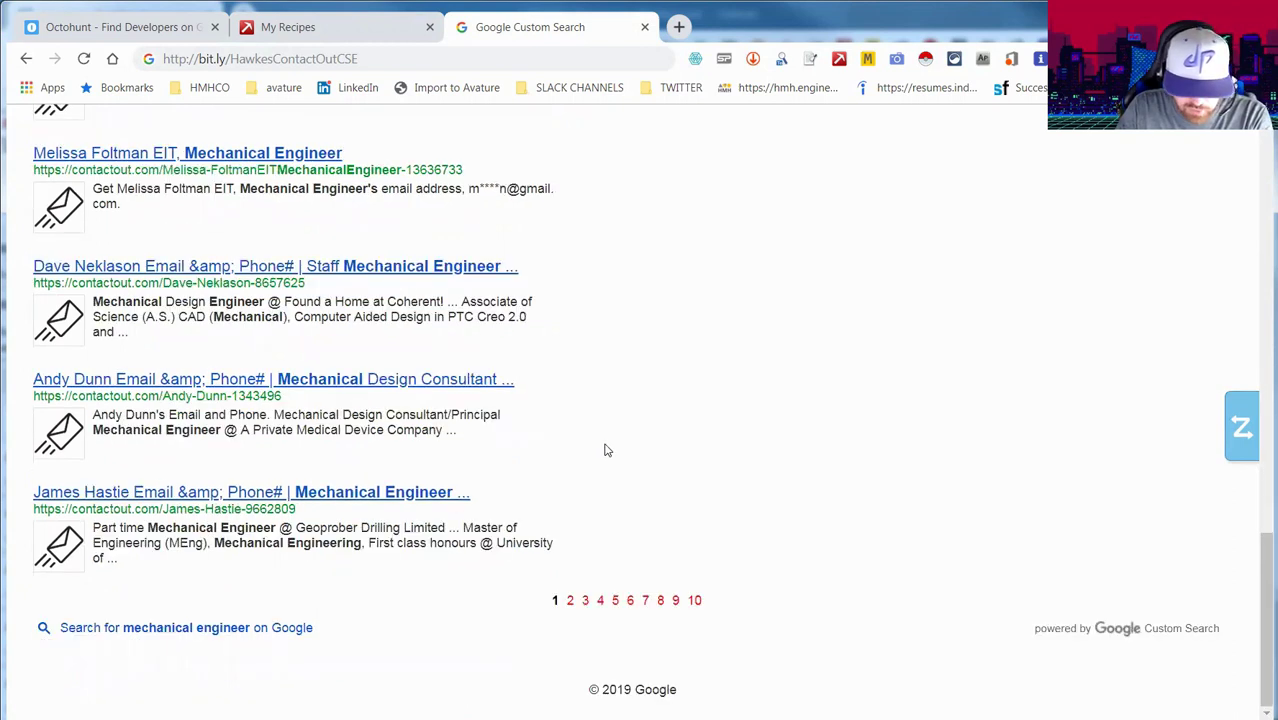
pyautogui.scroll(4, 402, 494)
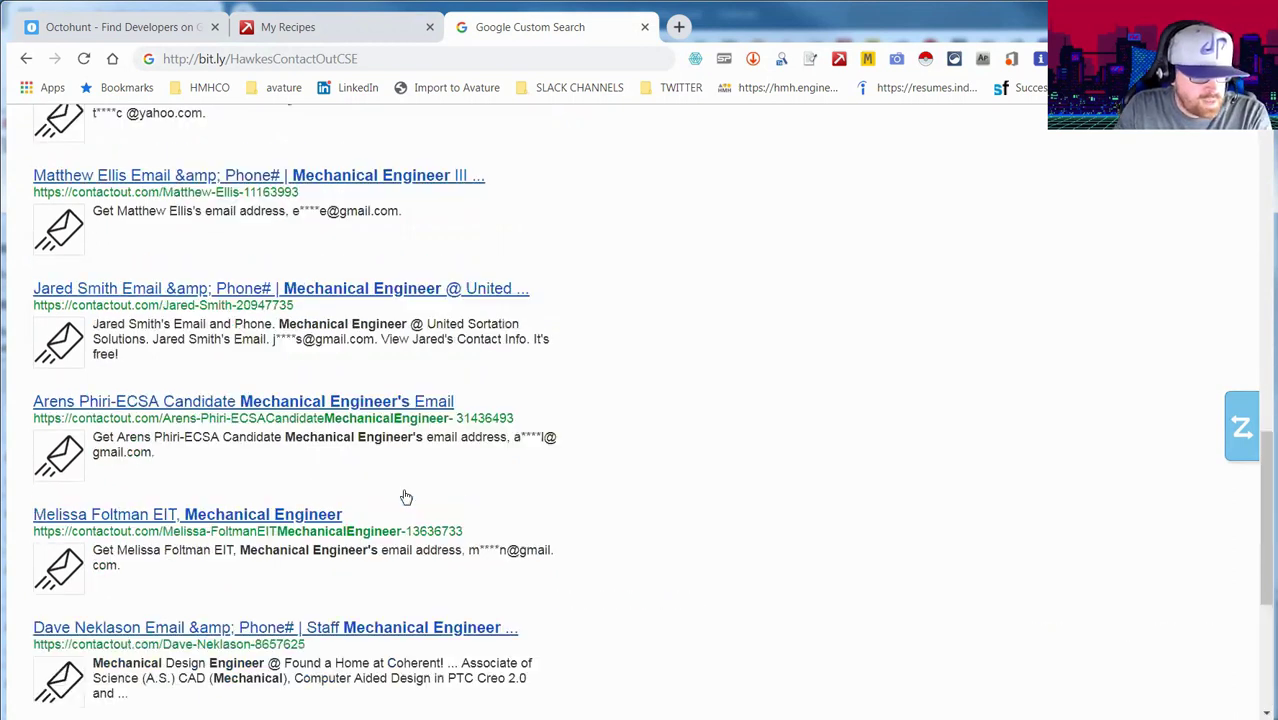
pyautogui.scroll(10, 398, 490)
pyautogui.scroll(-5, 313, 475)
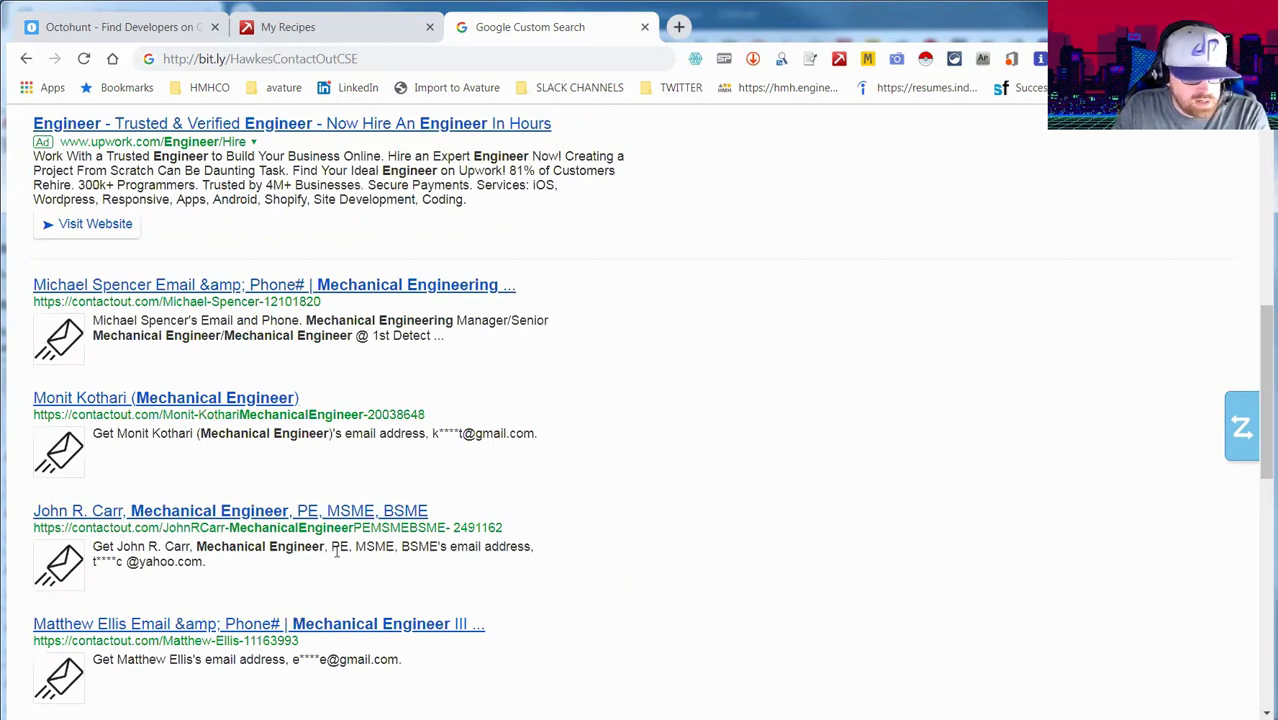
pyautogui.scroll(6, 348, 499)
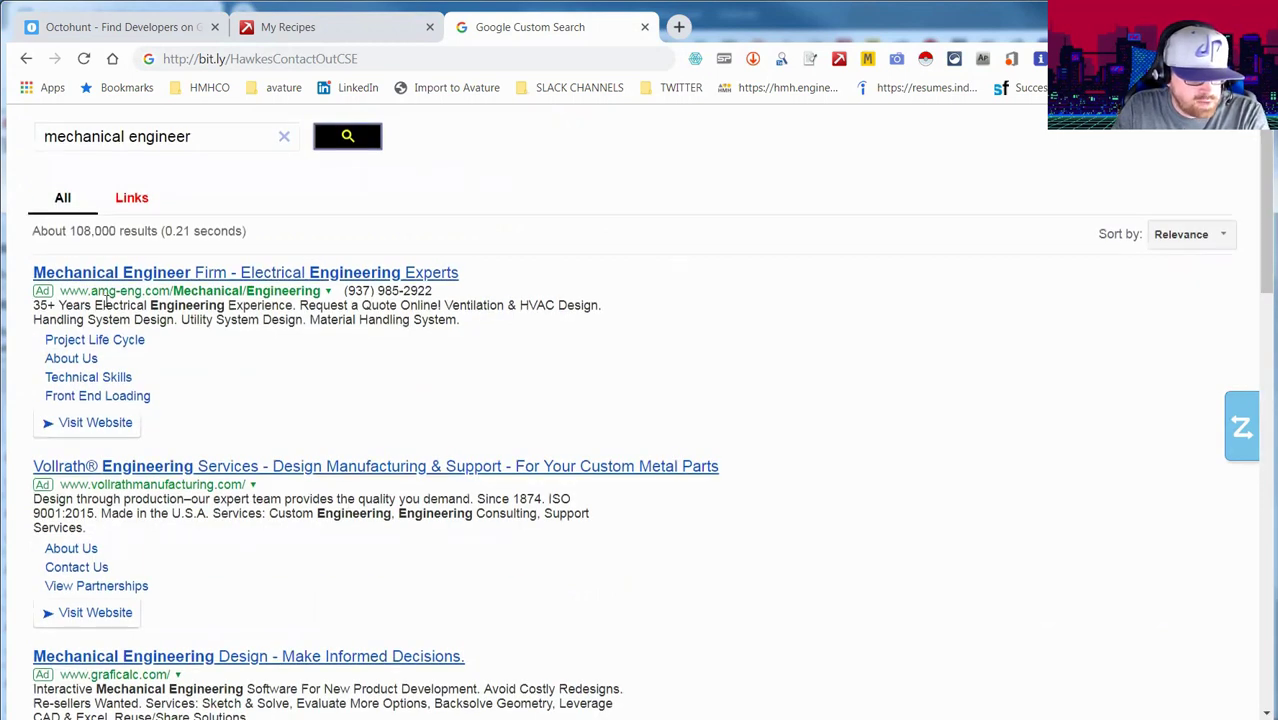
# - Filter the mechanical engineer results to Links and open a ContactOut profile in a new tab
pyautogui.click(132, 200)
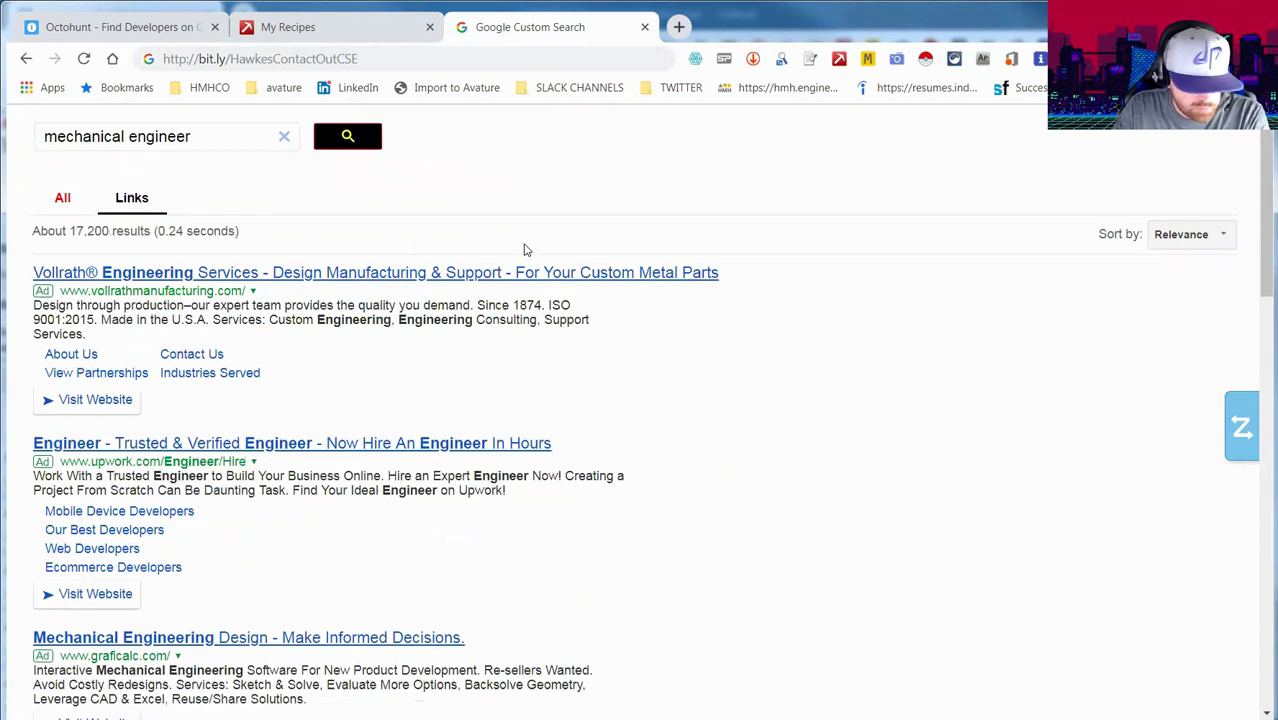
pyautogui.scroll(-5, 563, 223)
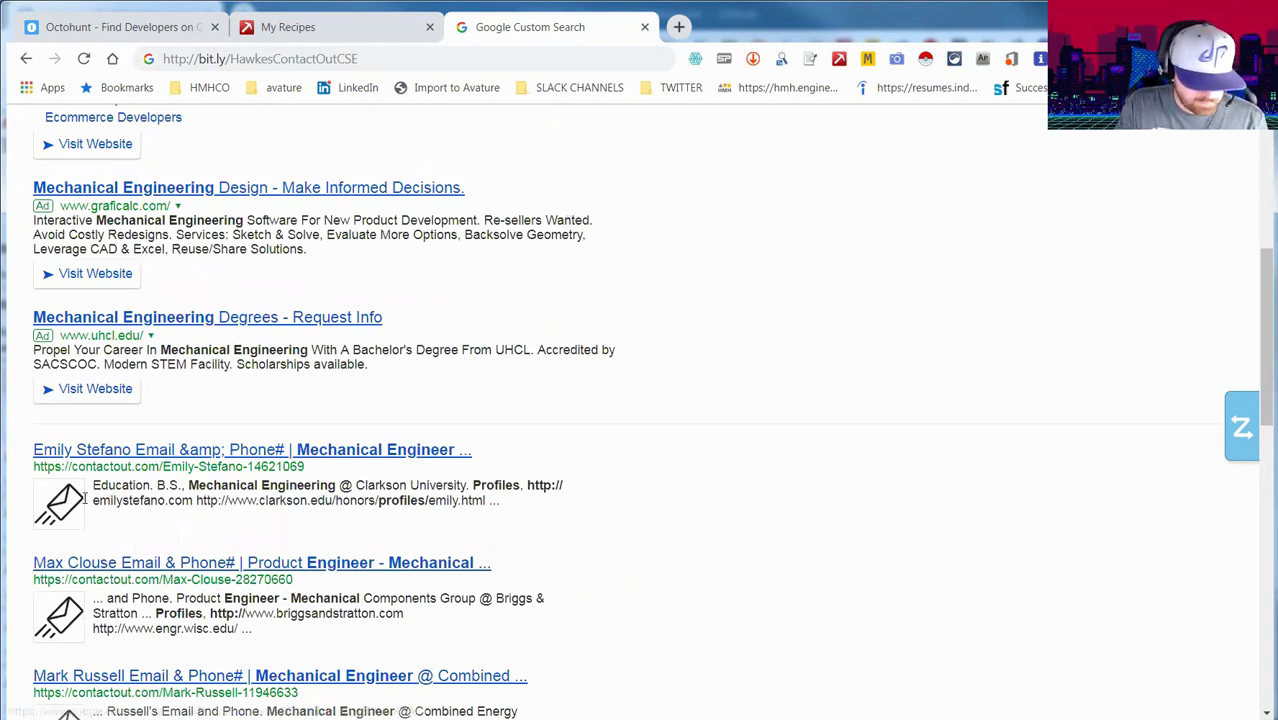
pyautogui.click(300, 566)
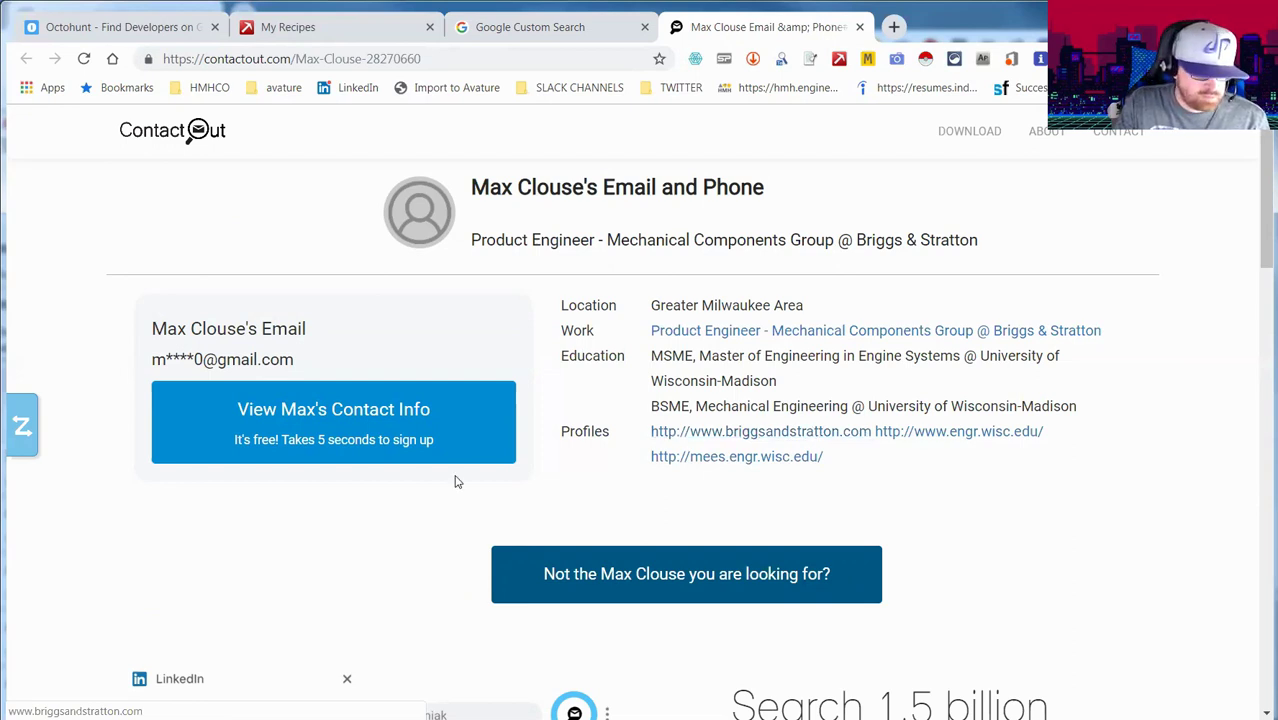
pyautogui.click(510, 28)
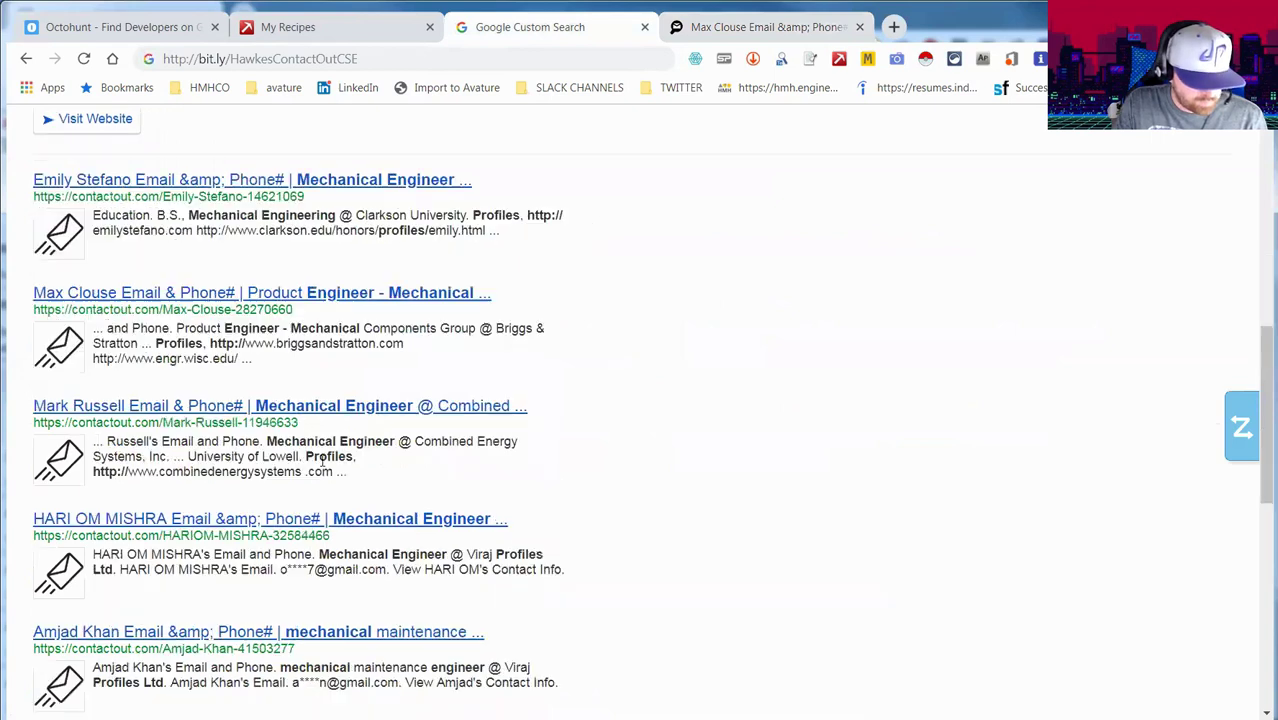
pyautogui.scroll(8, 291, 373)
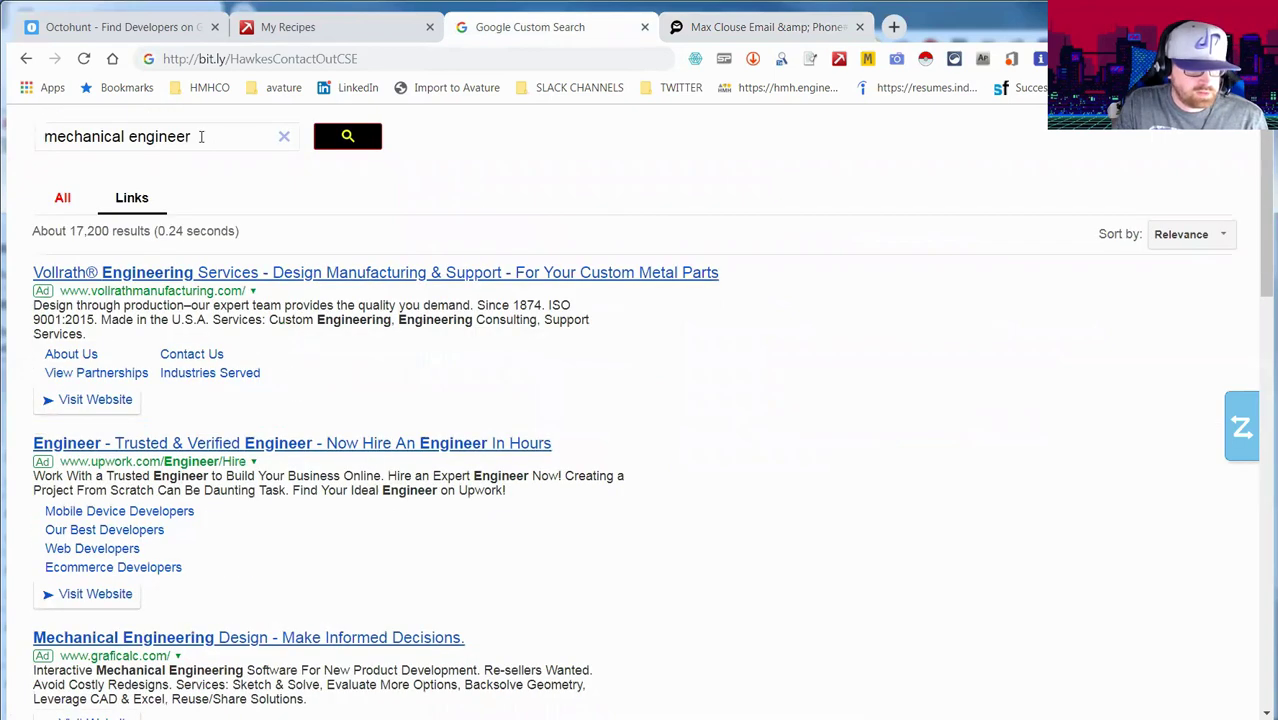
# - Search for 'java developer boston' and open a candidate's ContactOut profile in a new tab
pyautogui.tripleClick(38, 136)
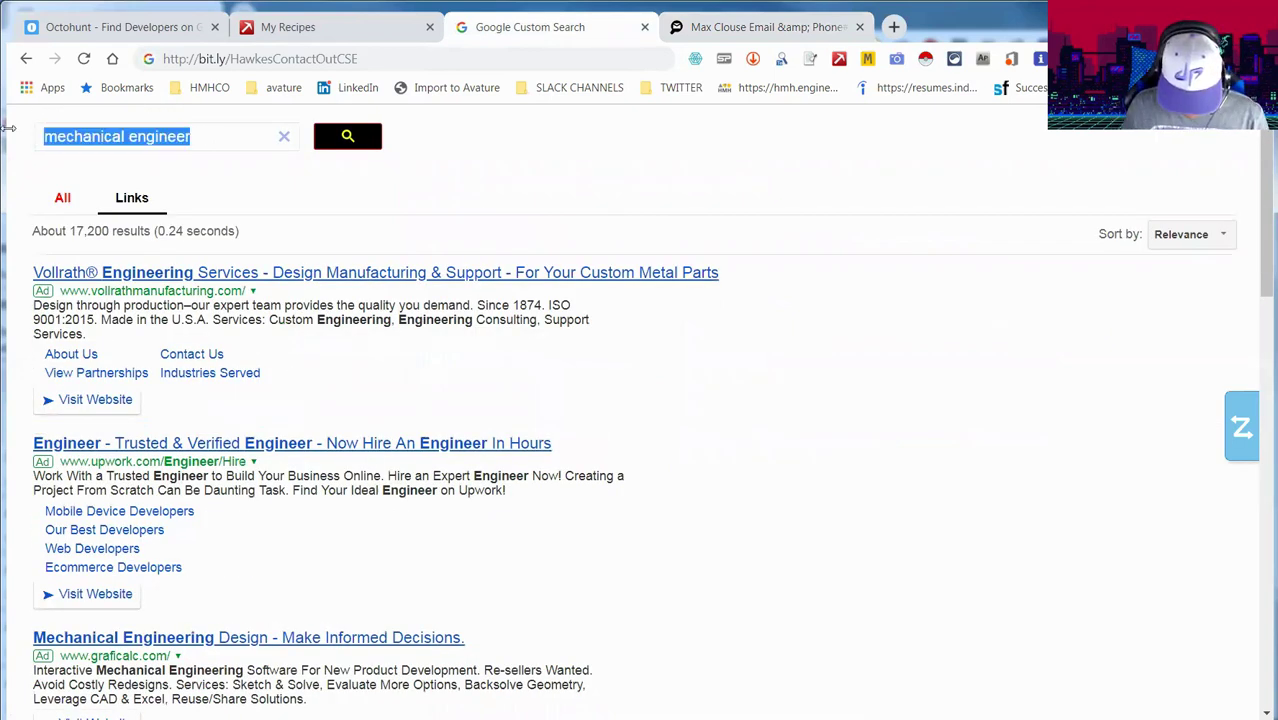
pyautogui.write('ja')
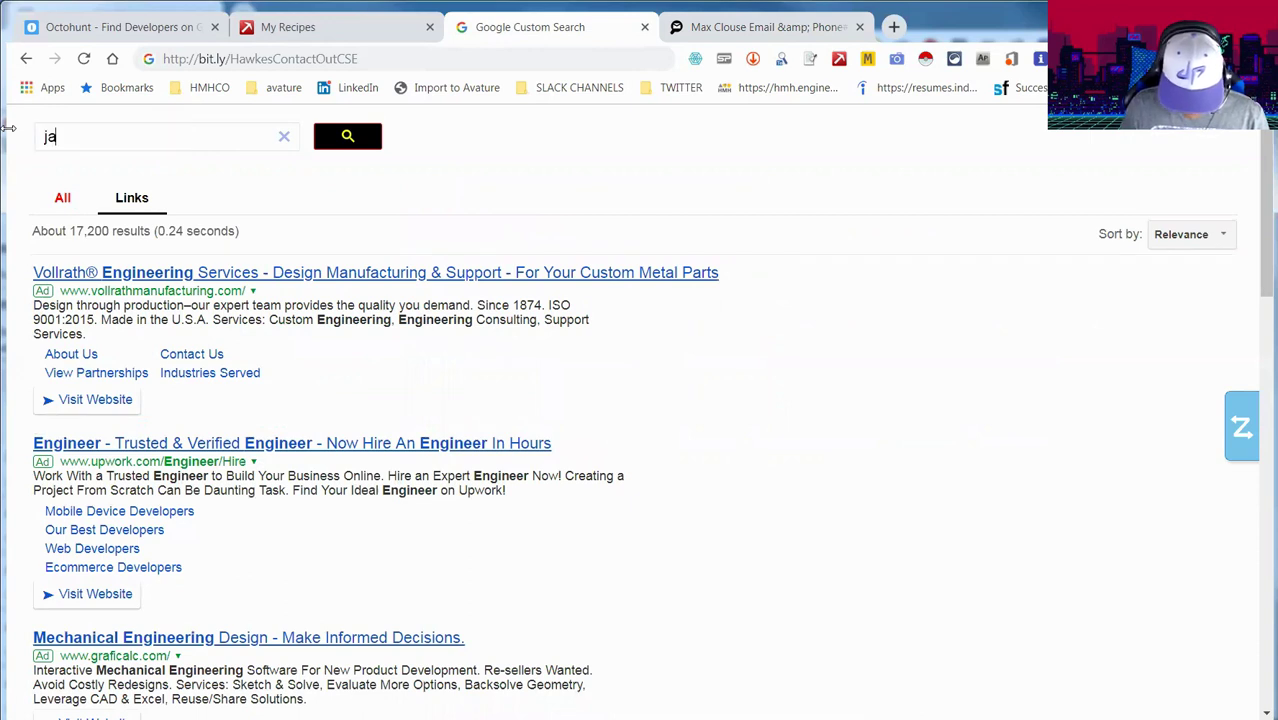
pyautogui.write('va dev')
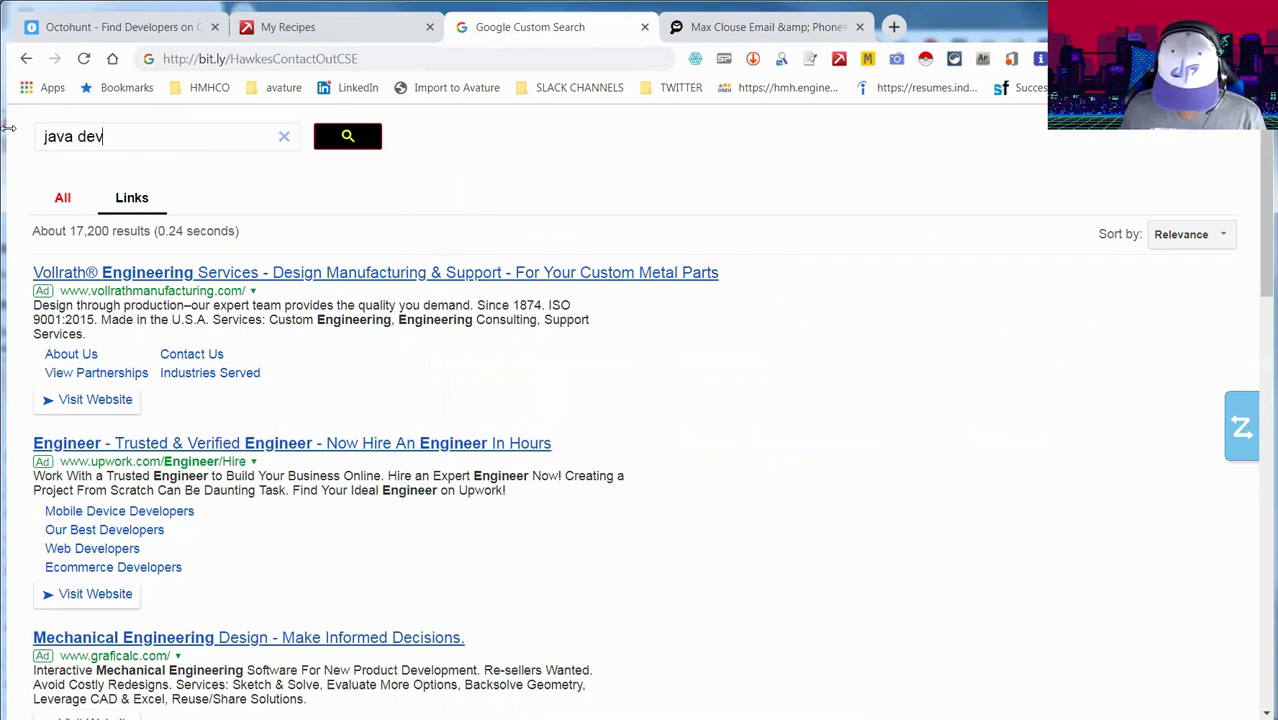
pyautogui.write('eloper')
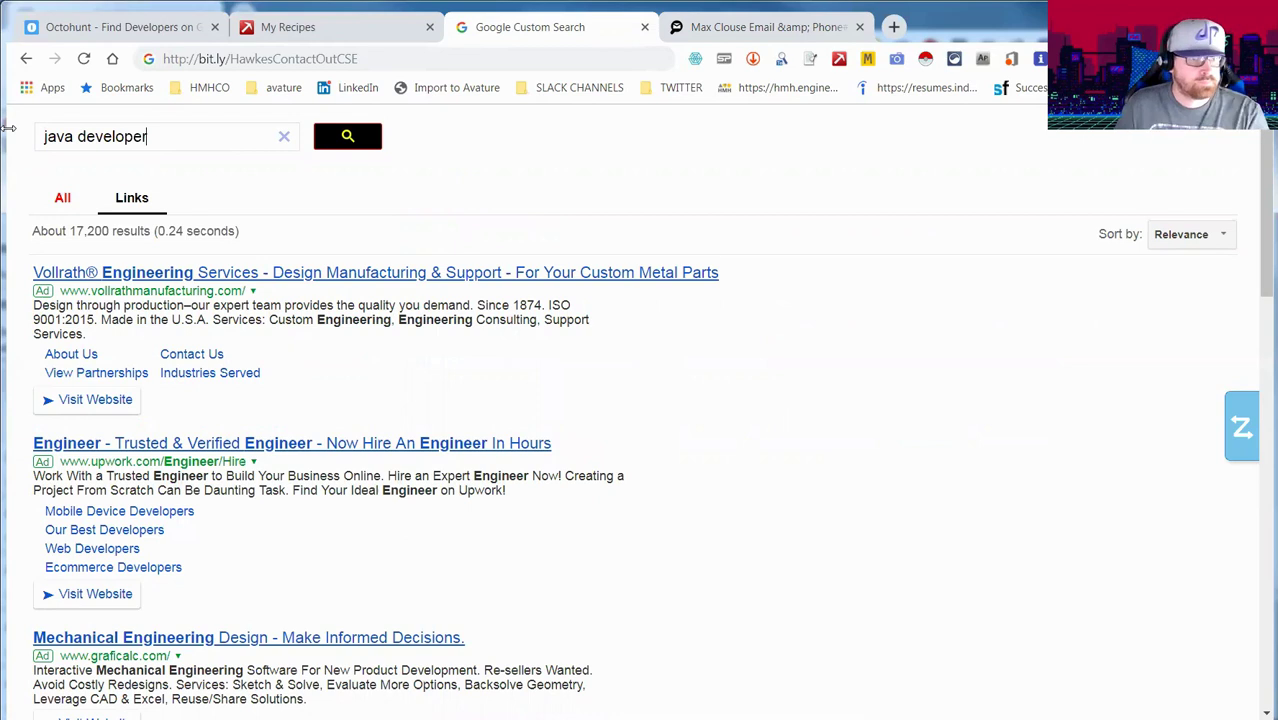
pyautogui.press('Return')
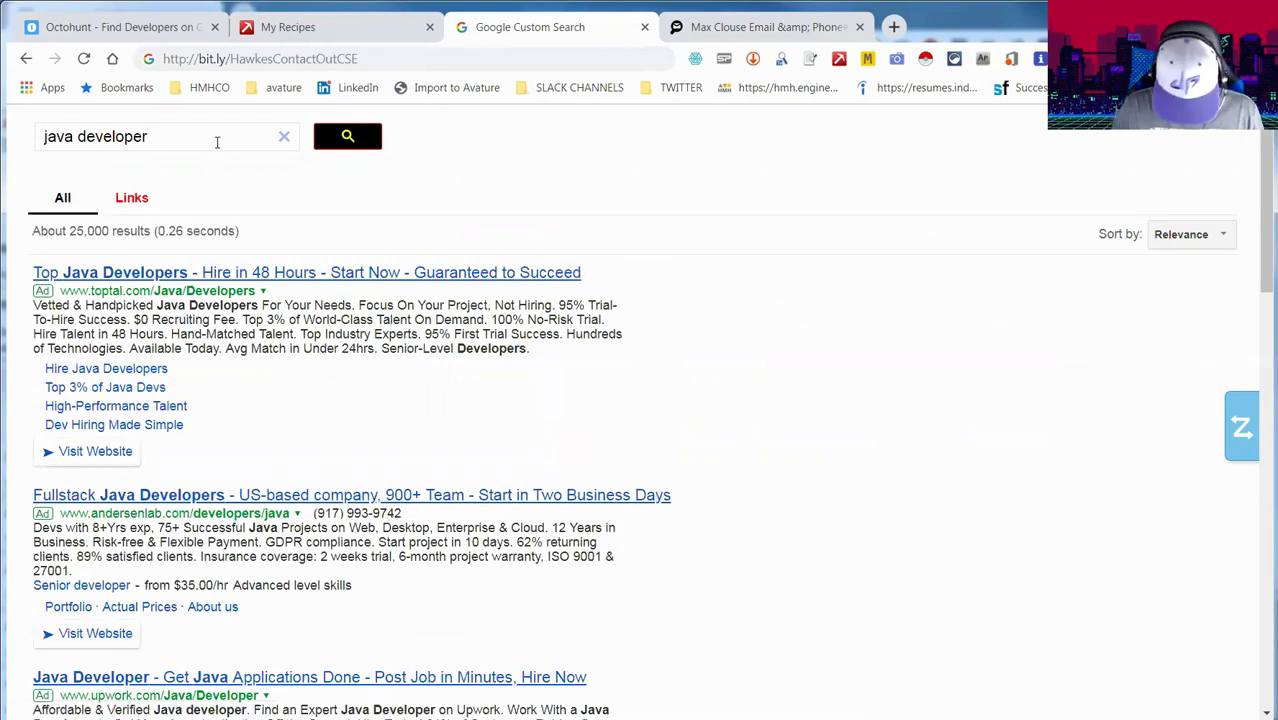
pyautogui.write('boston')
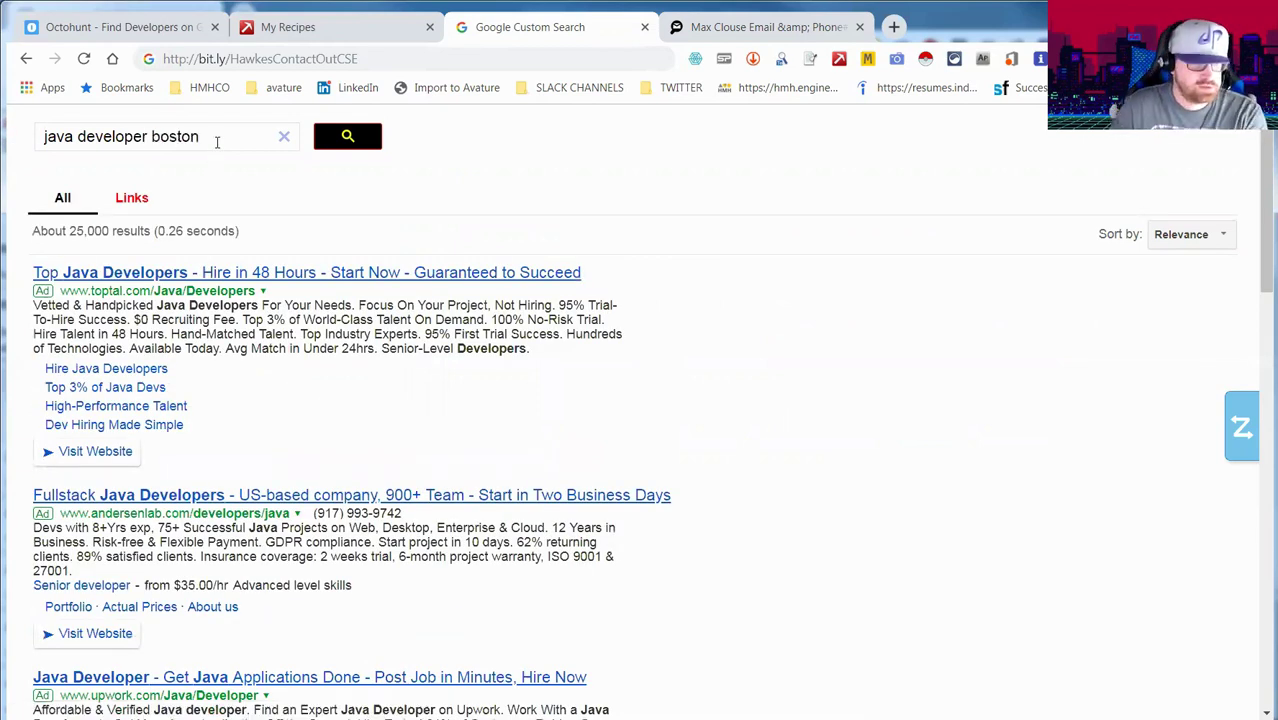
pyautogui.click(345, 141)
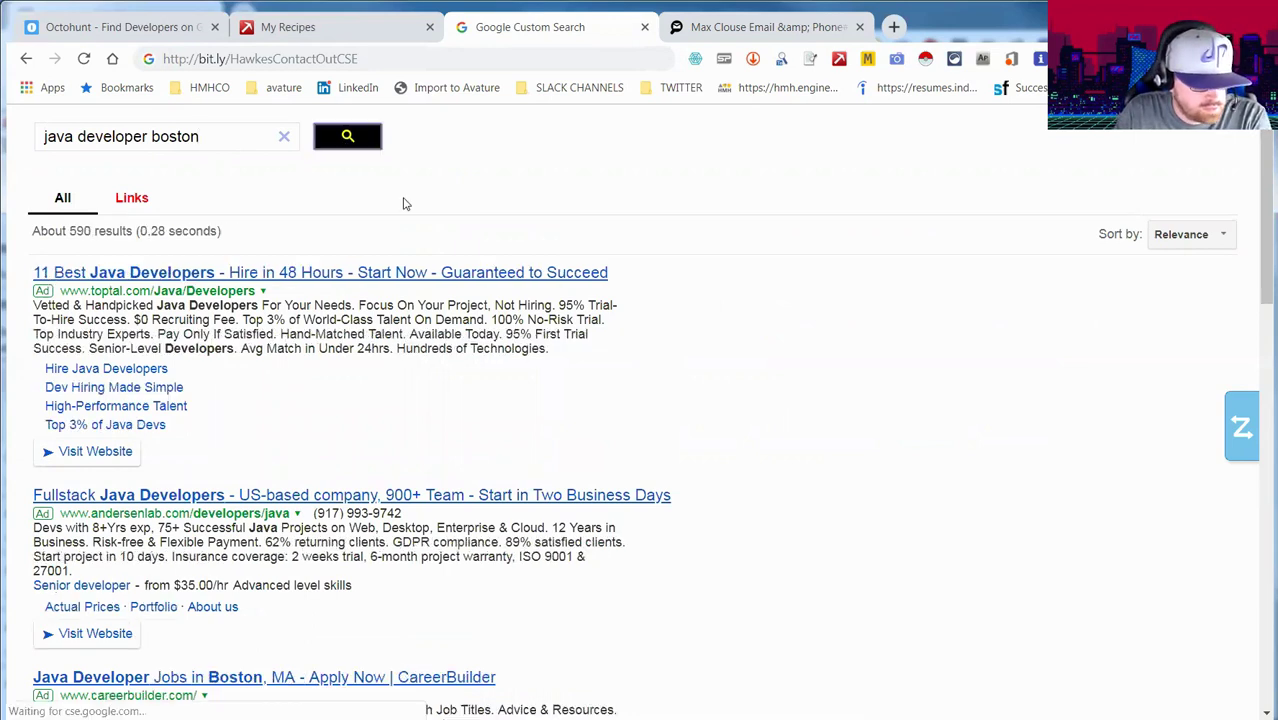
pyautogui.scroll(-6, 490, 368)
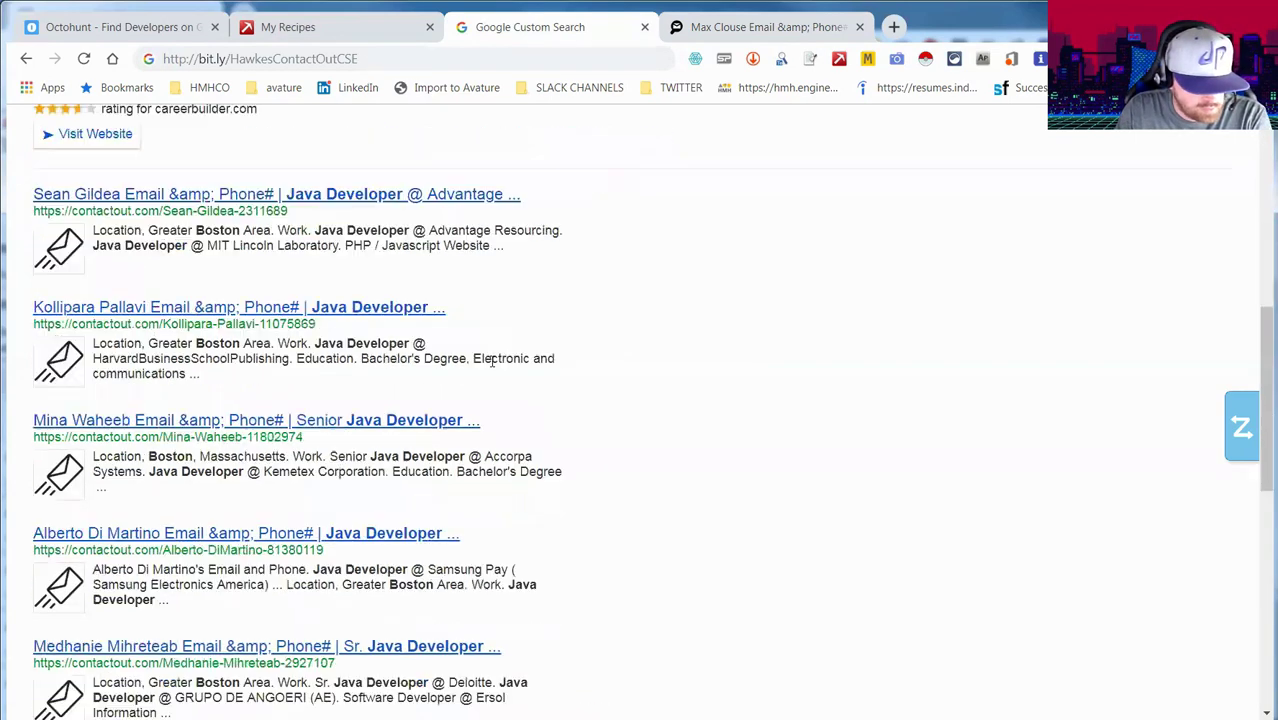
pyautogui.click(188, 535)
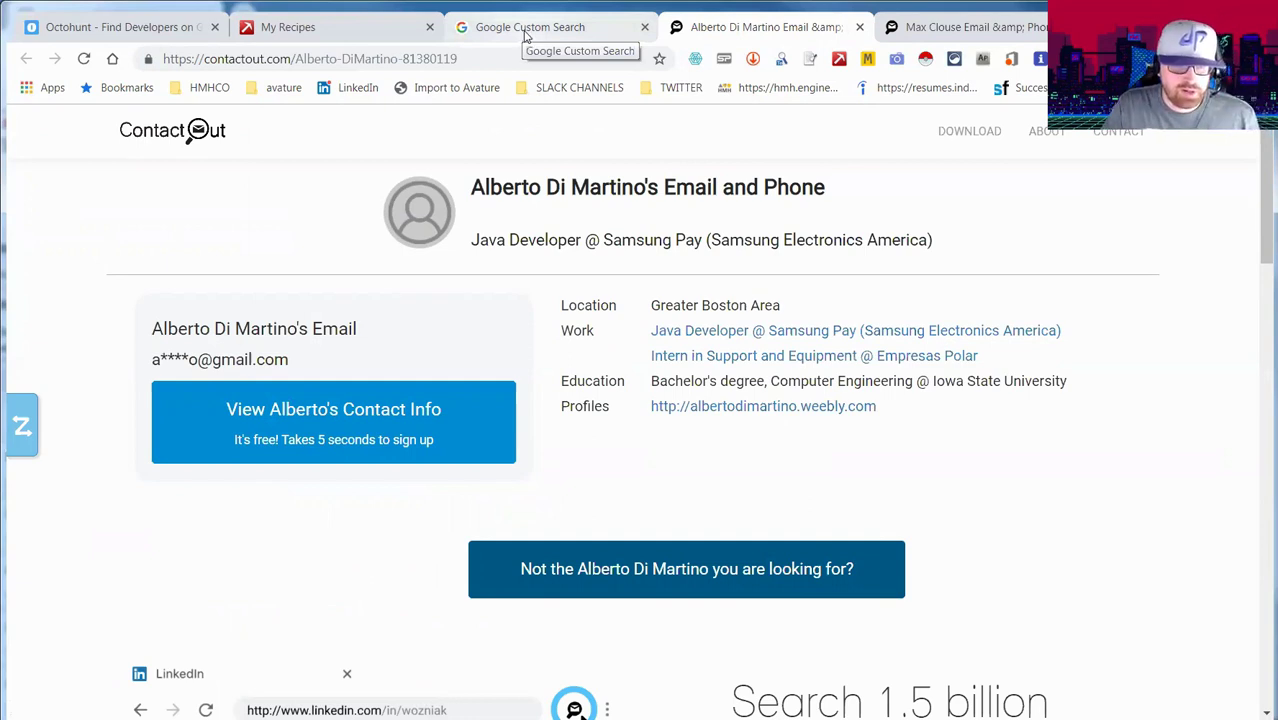
# - Return to the Google Custom Search tab and scroll through the Java Developer results
pyautogui.click(527, 36)
pyautogui.scroll(3, 688, 400)
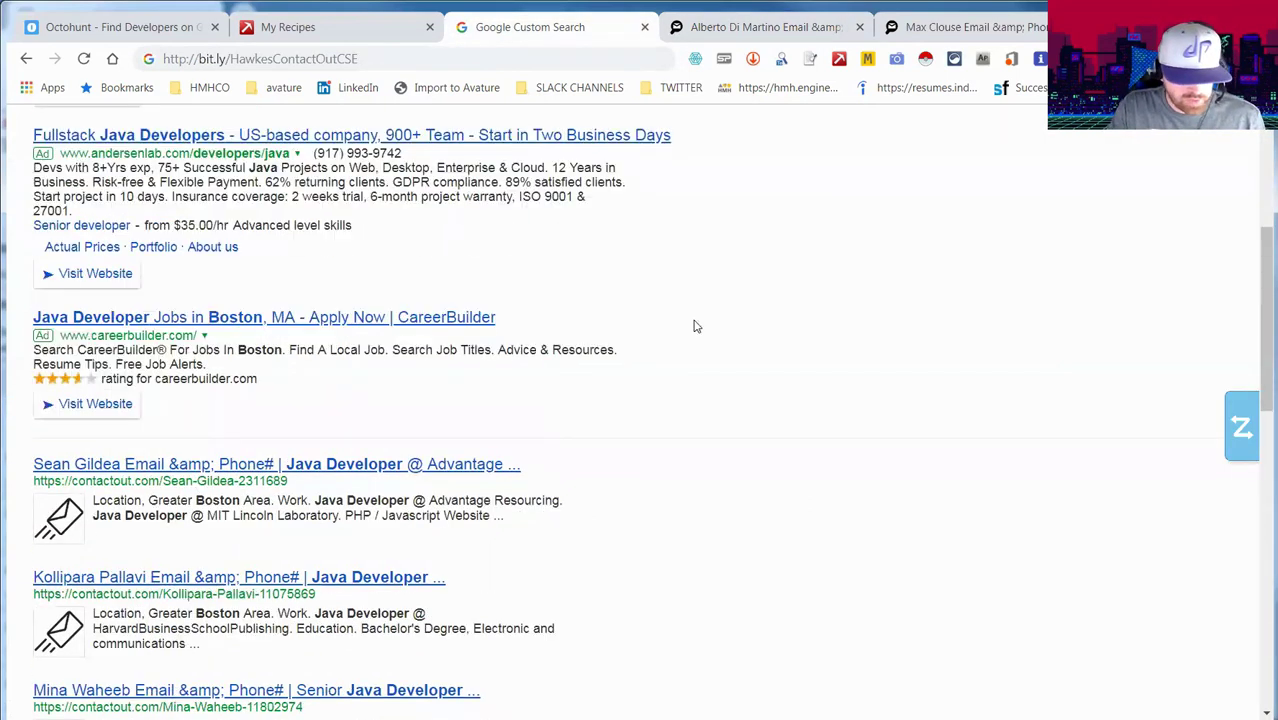
pyautogui.scroll(-1, 659, 313)
pyautogui.scroll(-5, 659, 310)
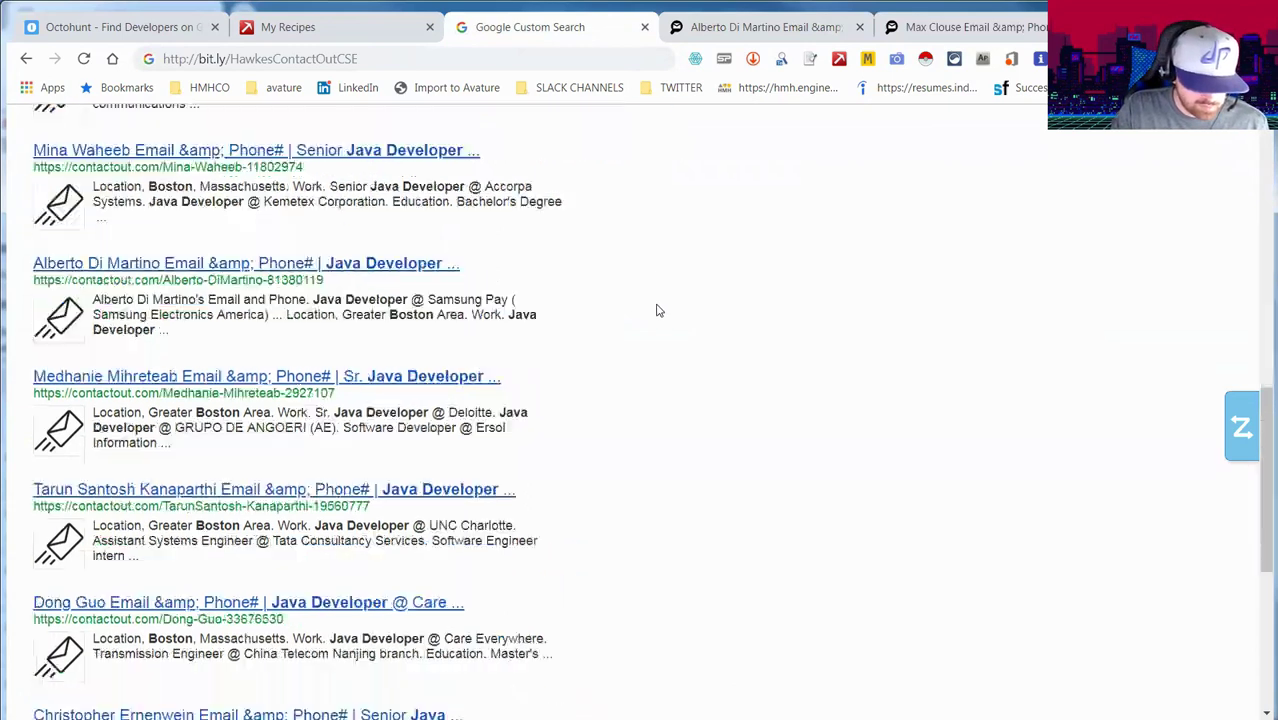
pyautogui.scroll(-1, 672, 326)
pyautogui.scroll(-4, 680, 333)
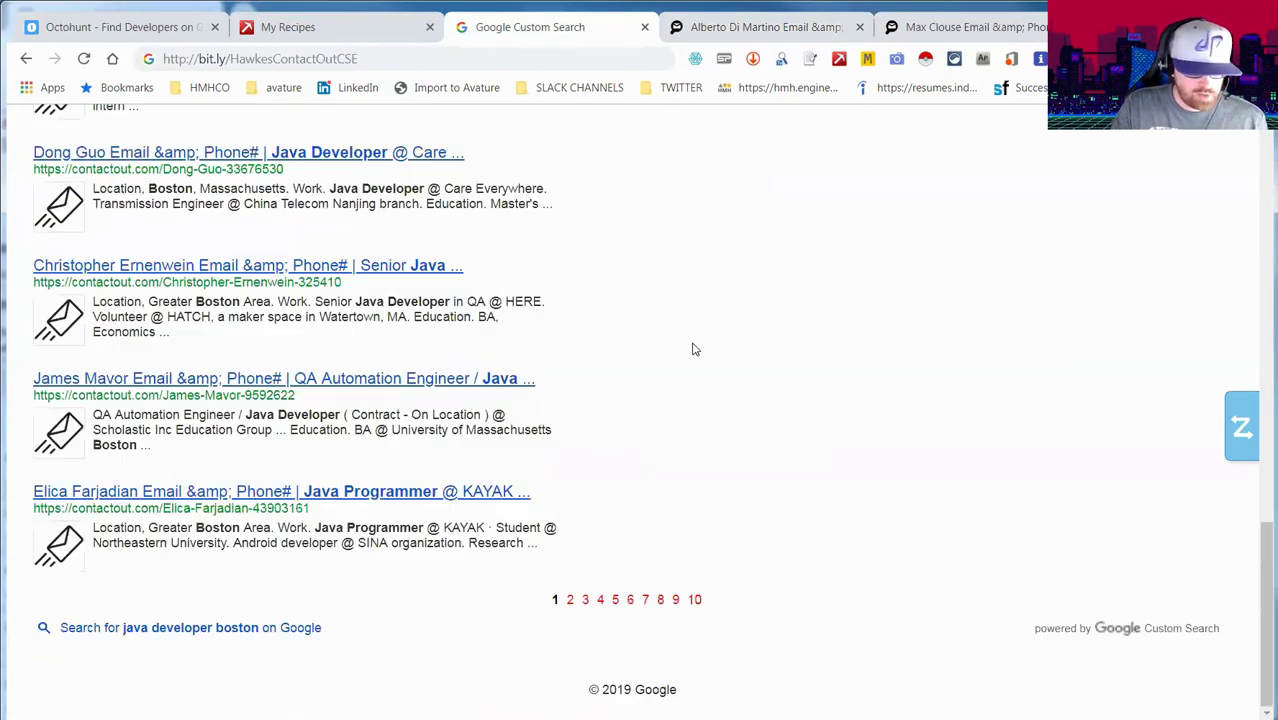
pyautogui.scroll(10, 673, 310)
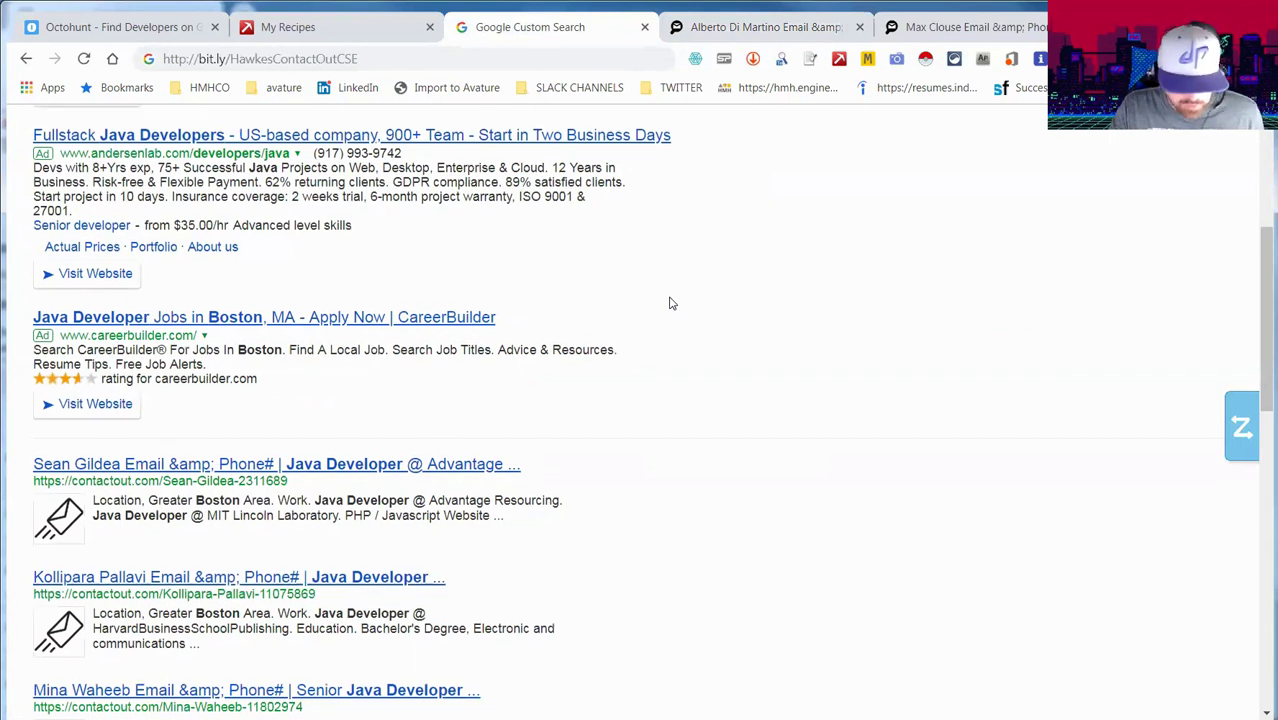
pyautogui.scroll(-1, 668, 293)
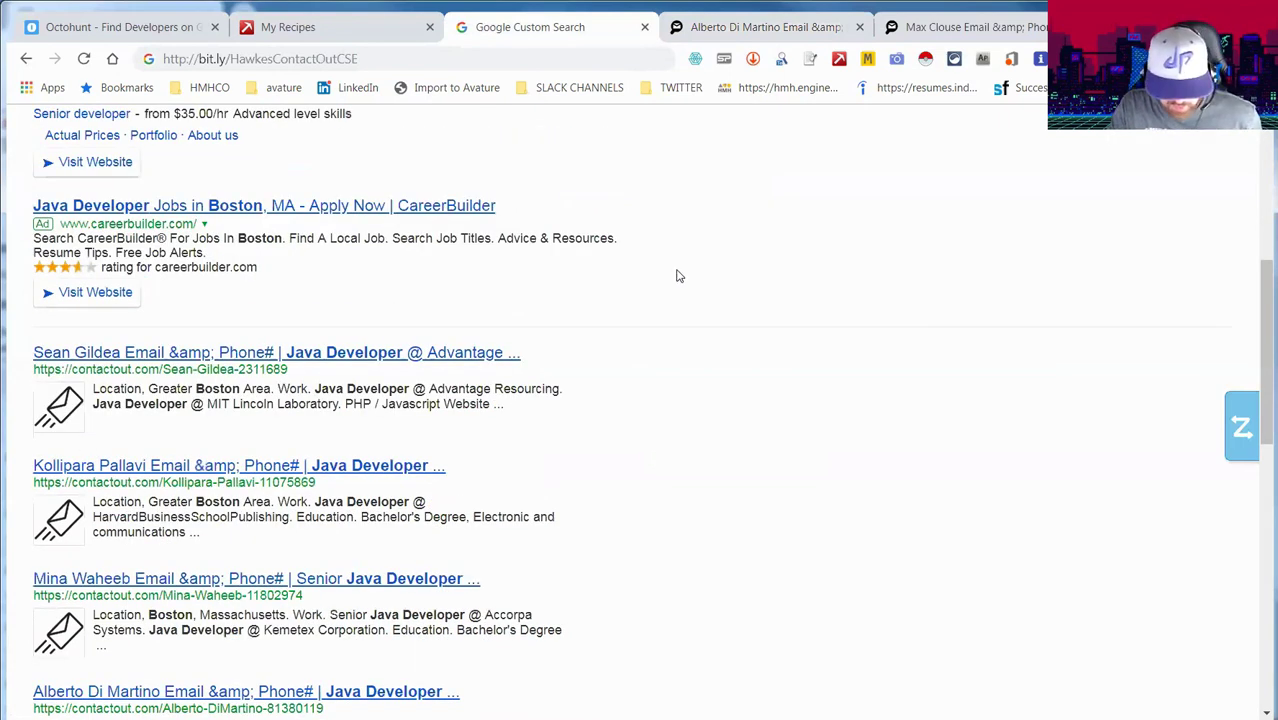
pyautogui.scroll(-1, 677, 276)
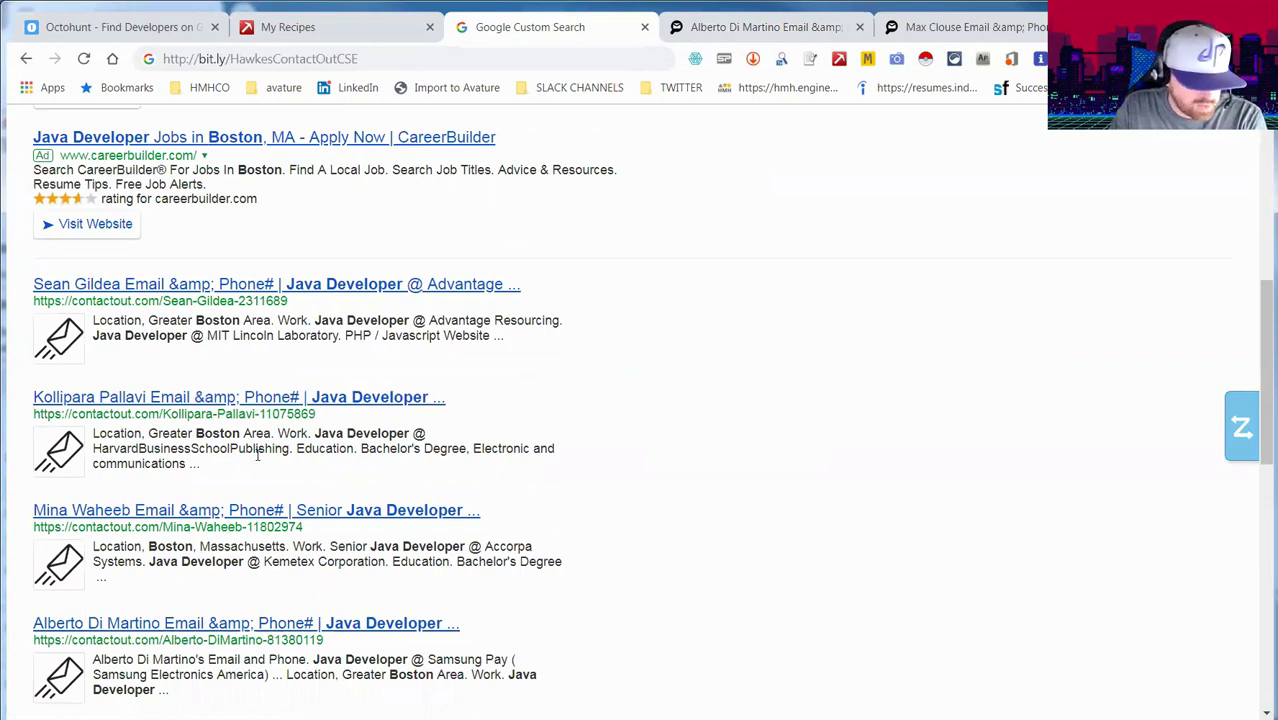
# - Select one ContactOut result, run Data Miner's Get Similar on it, and open Data Miner
pyautogui.moveTo(370, 478); pyautogui.dragTo(127, 416)
pyautogui.rightClick(127, 416)
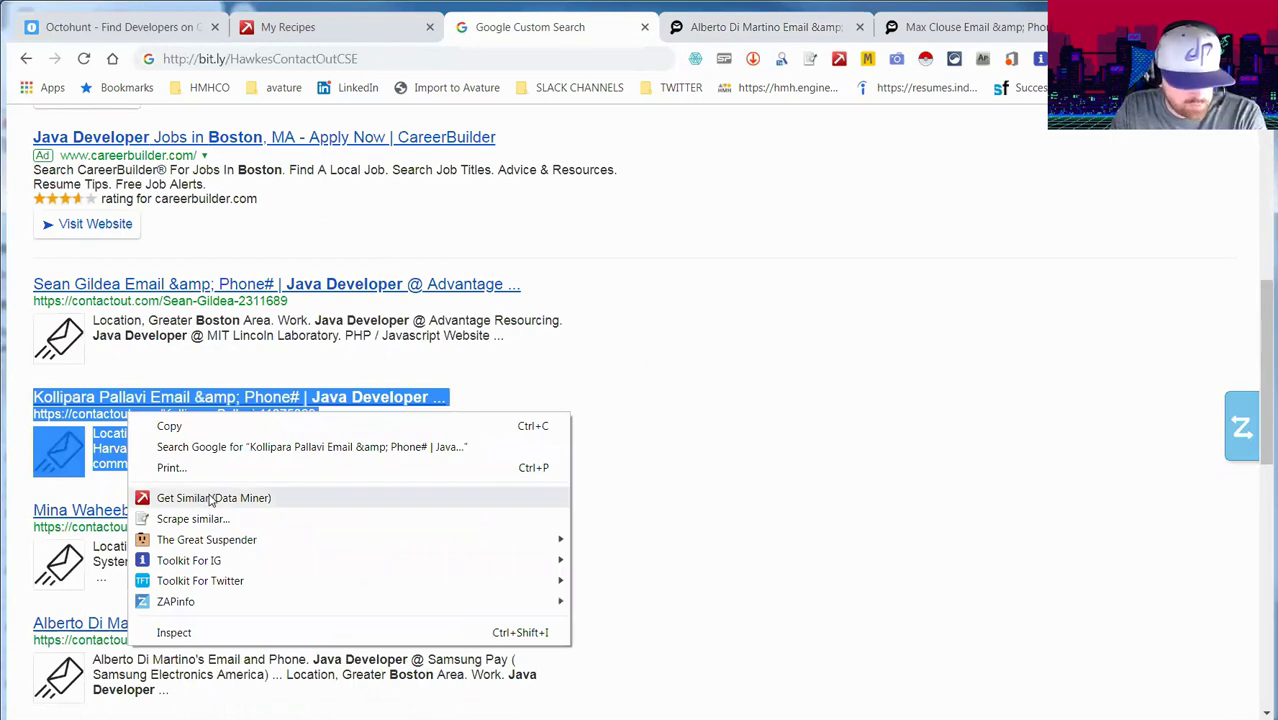
pyautogui.click(210, 498)
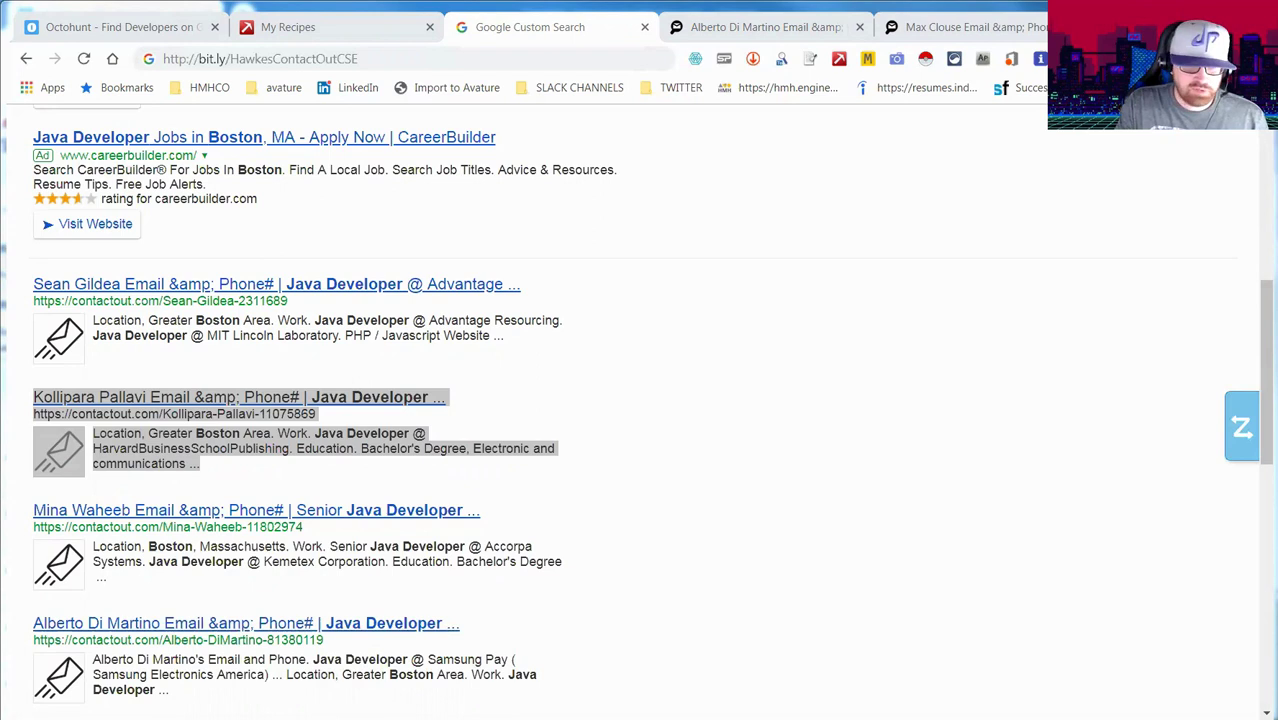
pyautogui.click(839, 58)
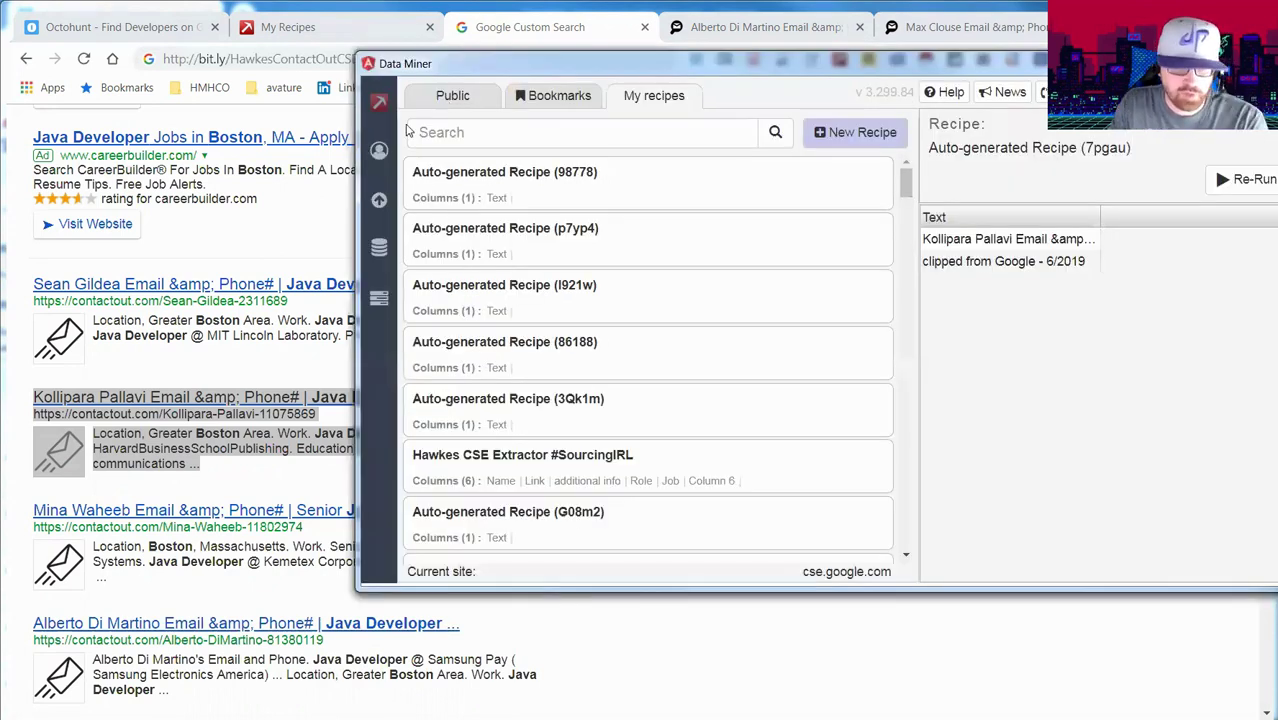
# - Search the public recipes for 'hawkes' and run the Hawkes CSE Extractor #SourcingIRL recipe
pyautogui.click(466, 97)
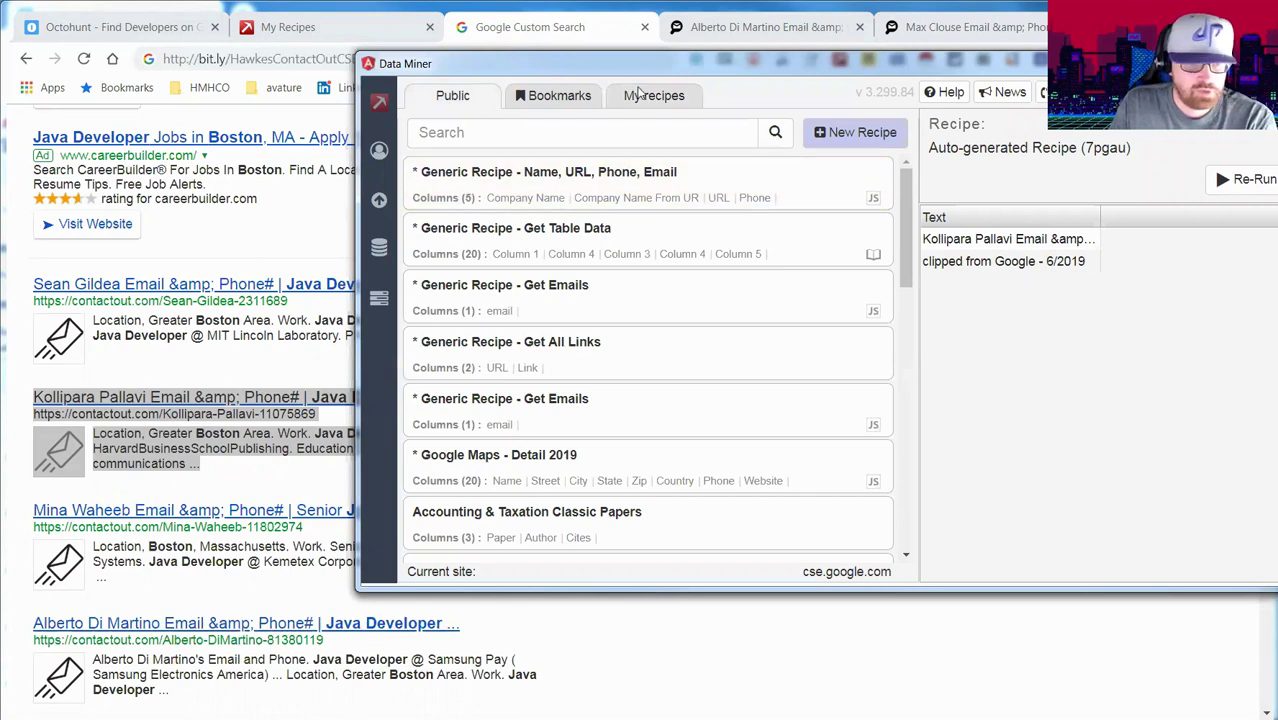
pyautogui.click(517, 132)
pyautogui.write('hawk')
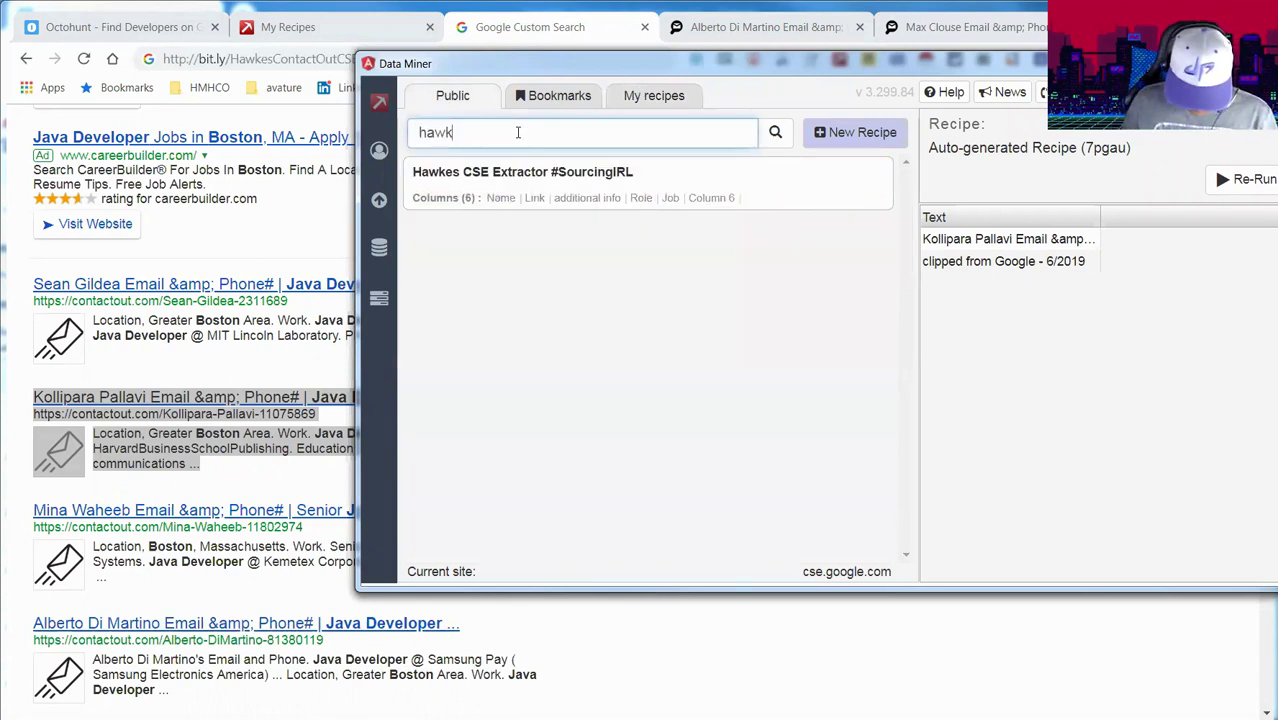
pyautogui.write('es')
pyautogui.moveTo(745, 180)
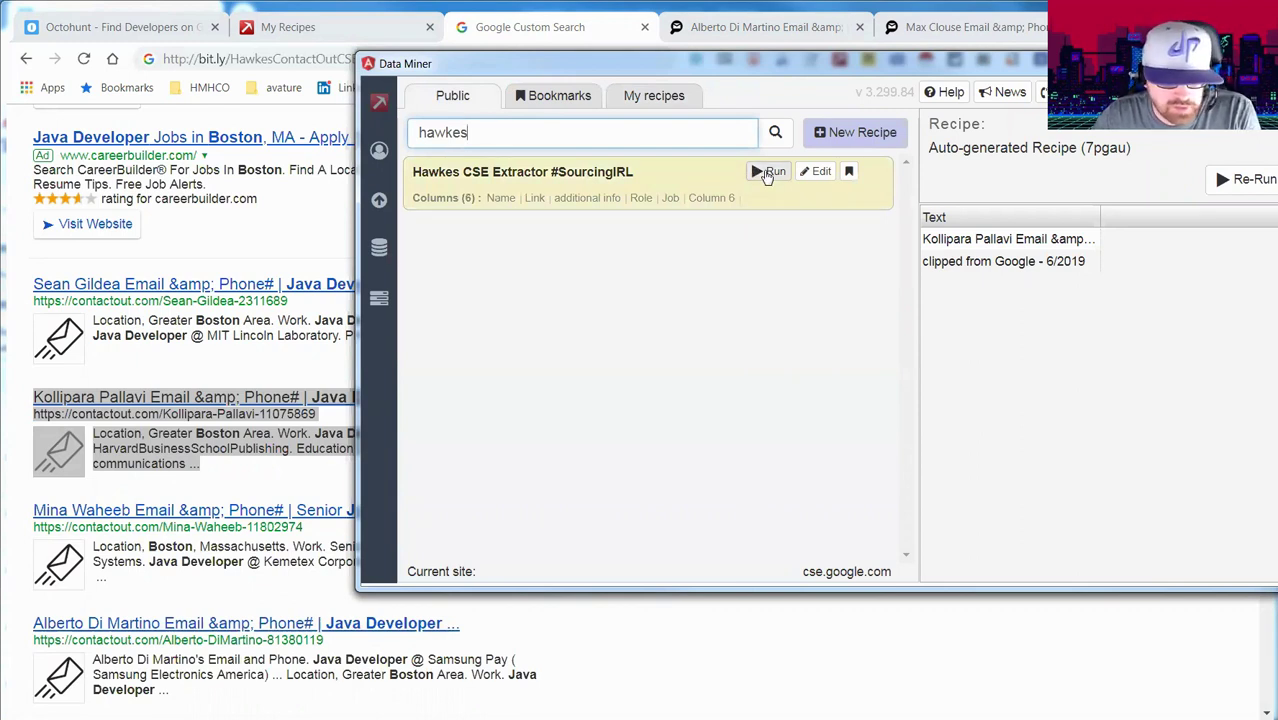
pyautogui.click(767, 173)
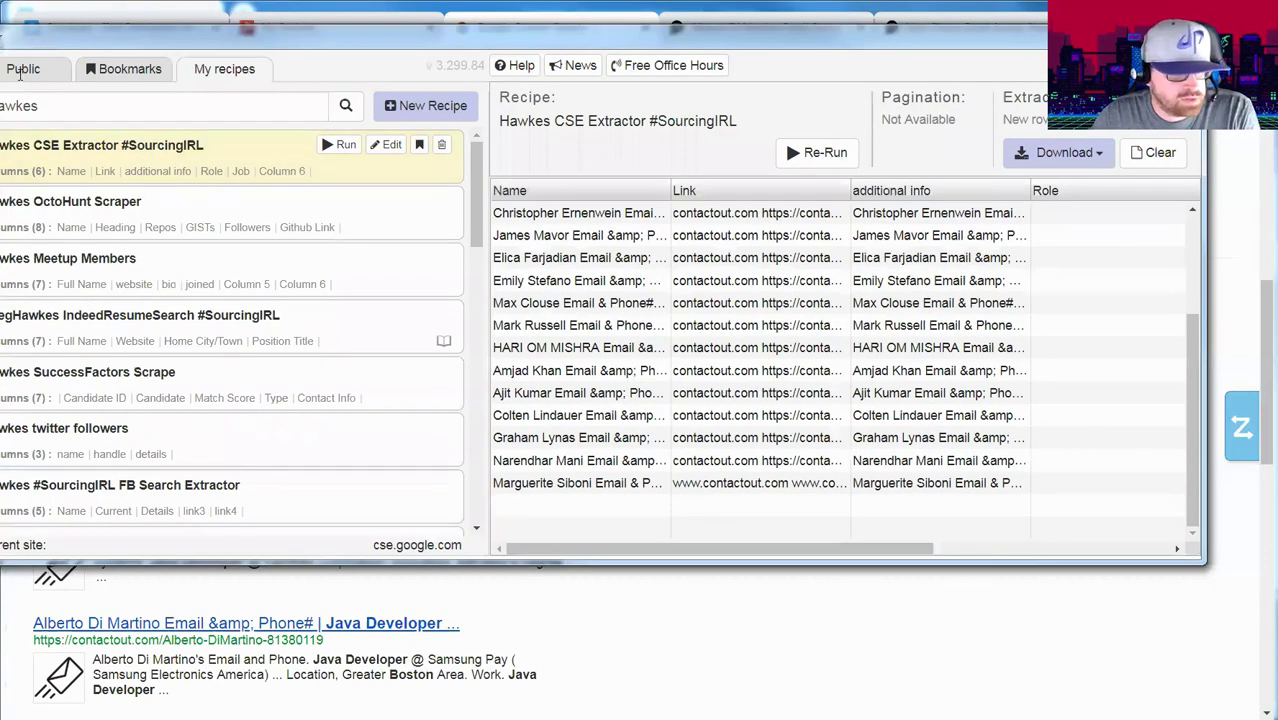
# - Show the Hawkes recipe in the Public list and widen the Link column to reveal full URLs
pyautogui.click(23, 70)
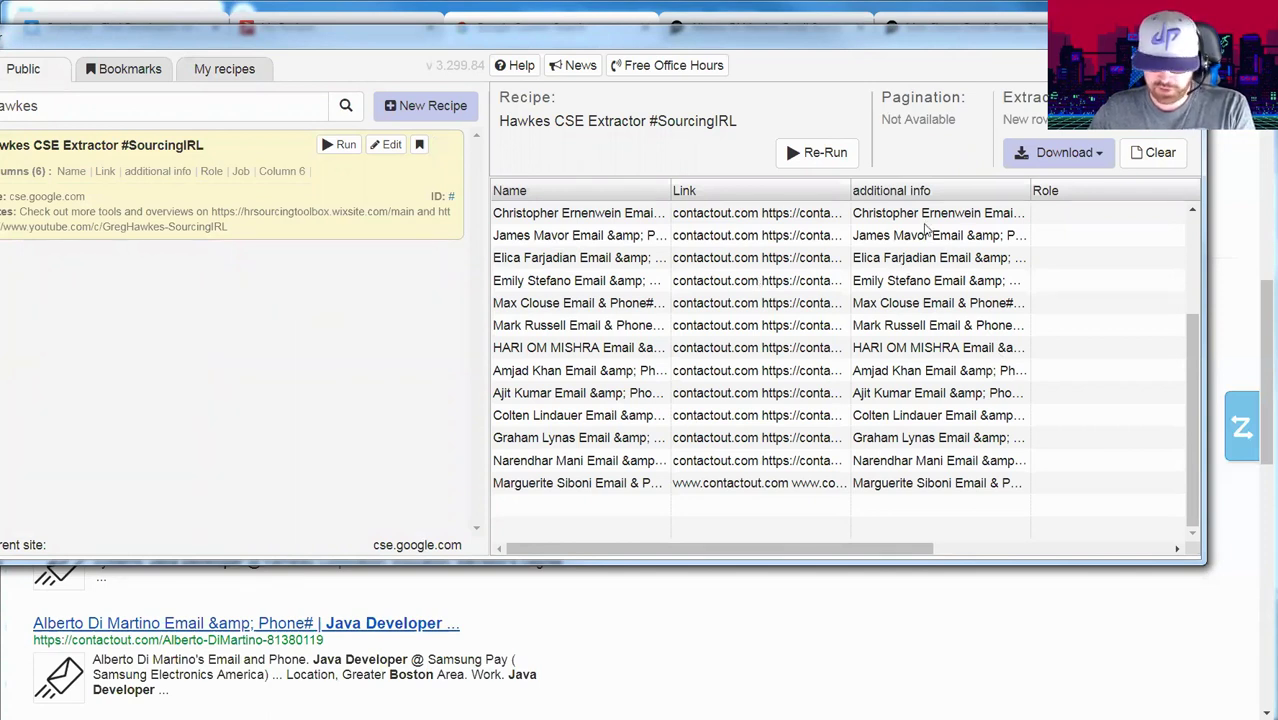
pyautogui.moveTo(848, 197); pyautogui.dragTo(1078, 212)
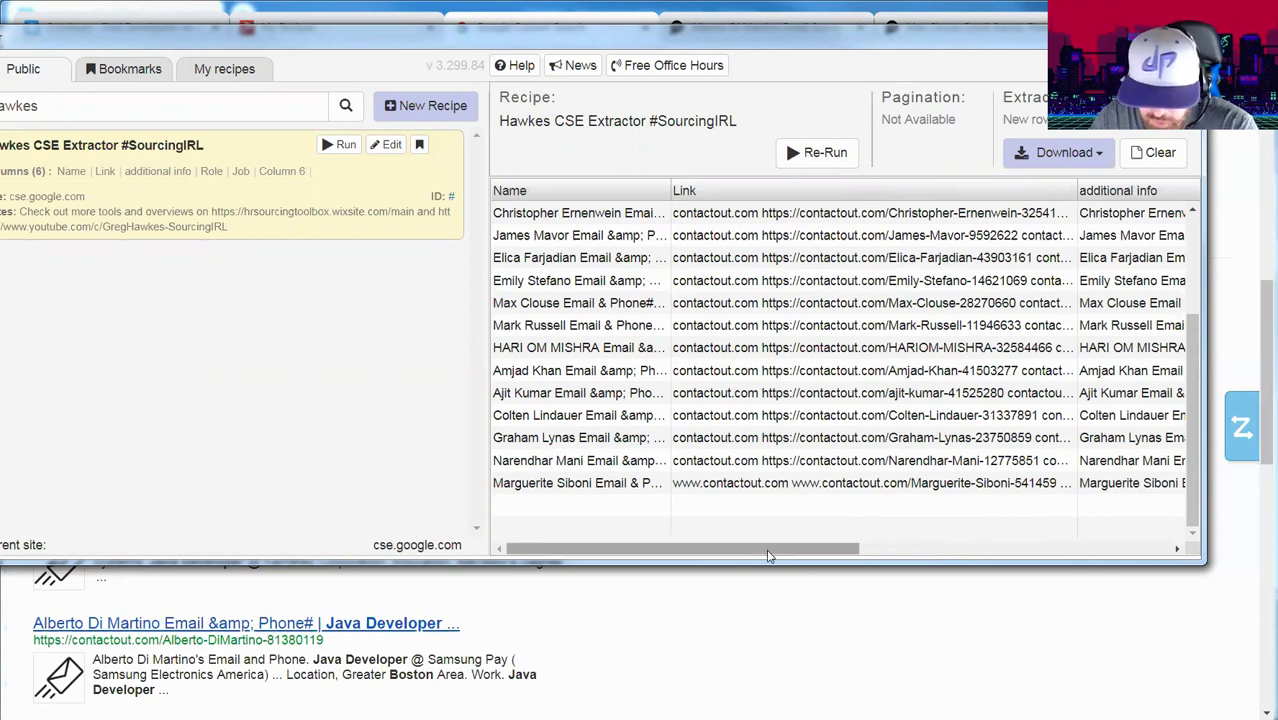
pyautogui.moveTo(770, 556)
pyautogui.mouseDown()
pyautogui.moveTo(802, 556)
pyautogui.moveTo(786, 551)
pyautogui.mouseUp()
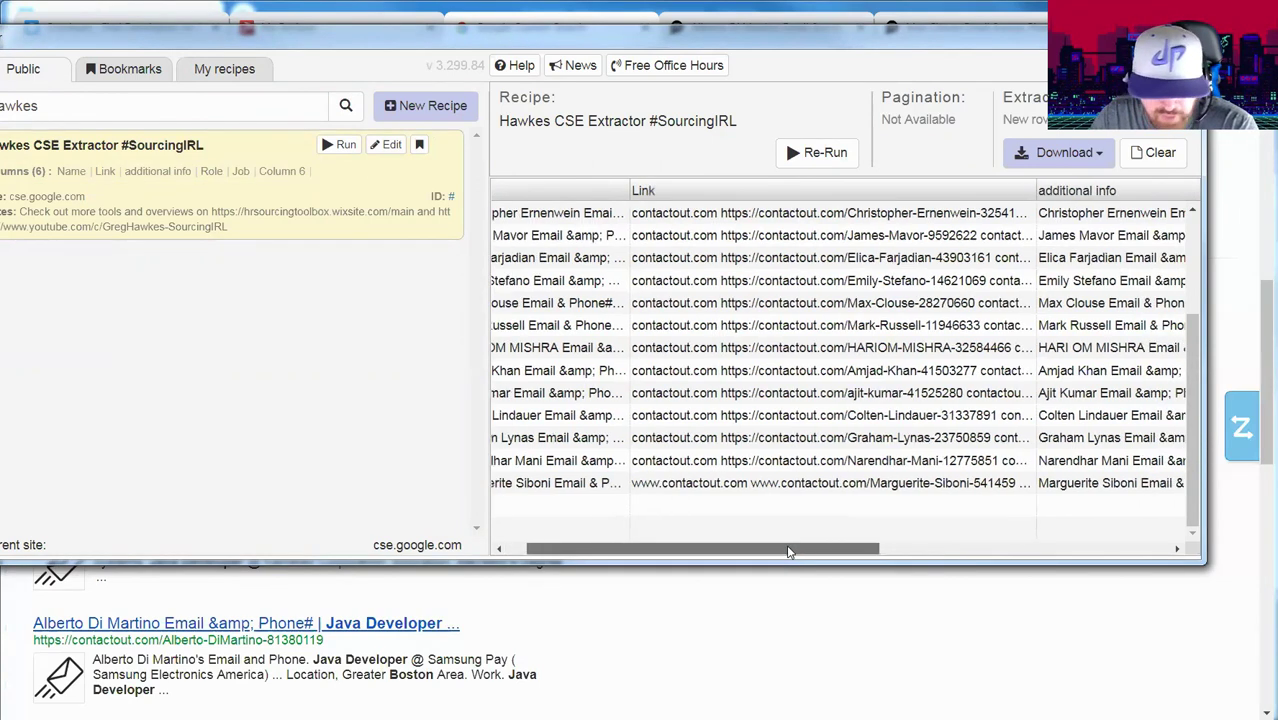
pyautogui.hscroll(2, 790, 546)
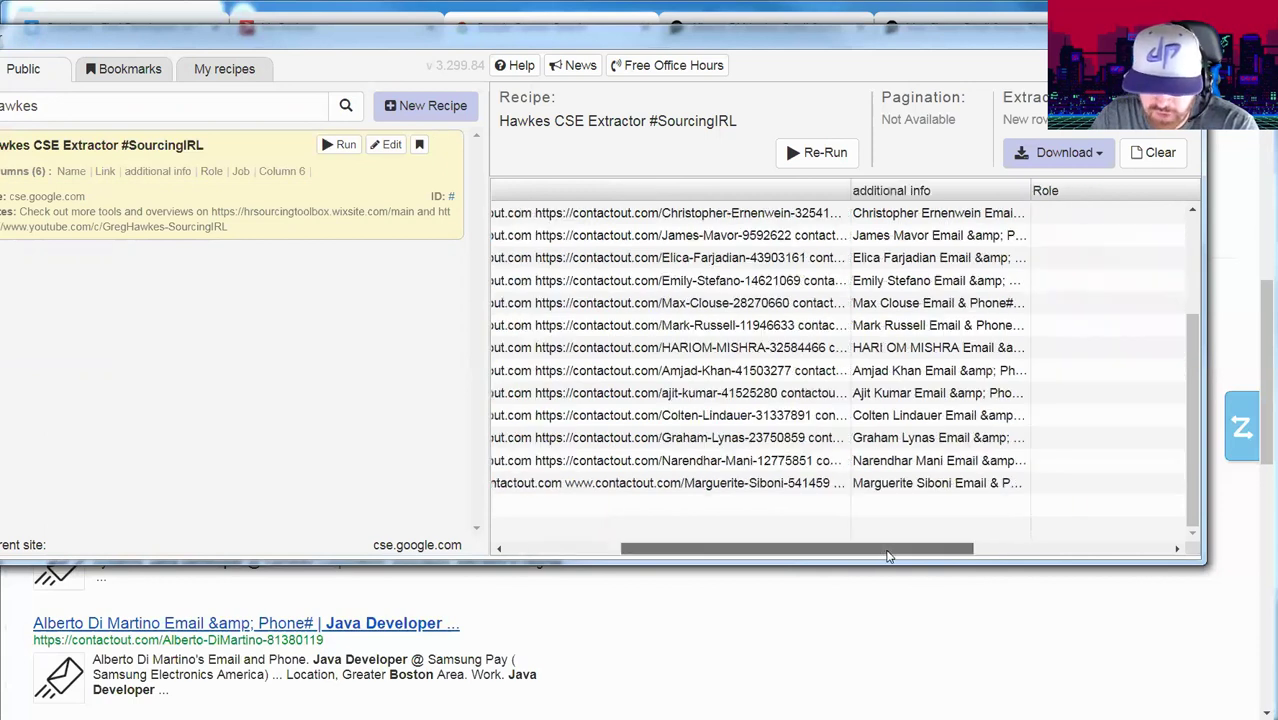
pyautogui.hscroll(-2, 800, 400)
pyautogui.hscroll(3, 900, 300)
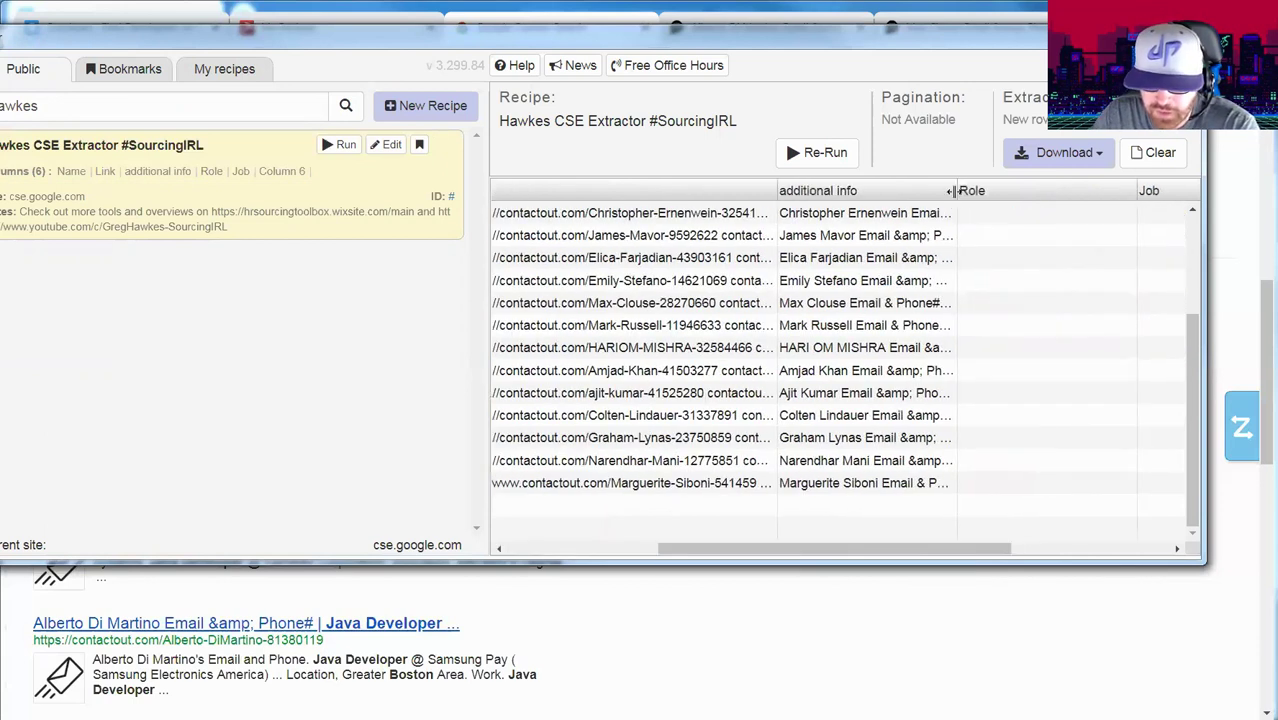
# - Widen the additional info column and scroll across the table to review the ContactOut snippets
pyautogui.moveTo(952, 190); pyautogui.dragTo(1188, 190)
pyautogui.hscroll(2, 968, 551)
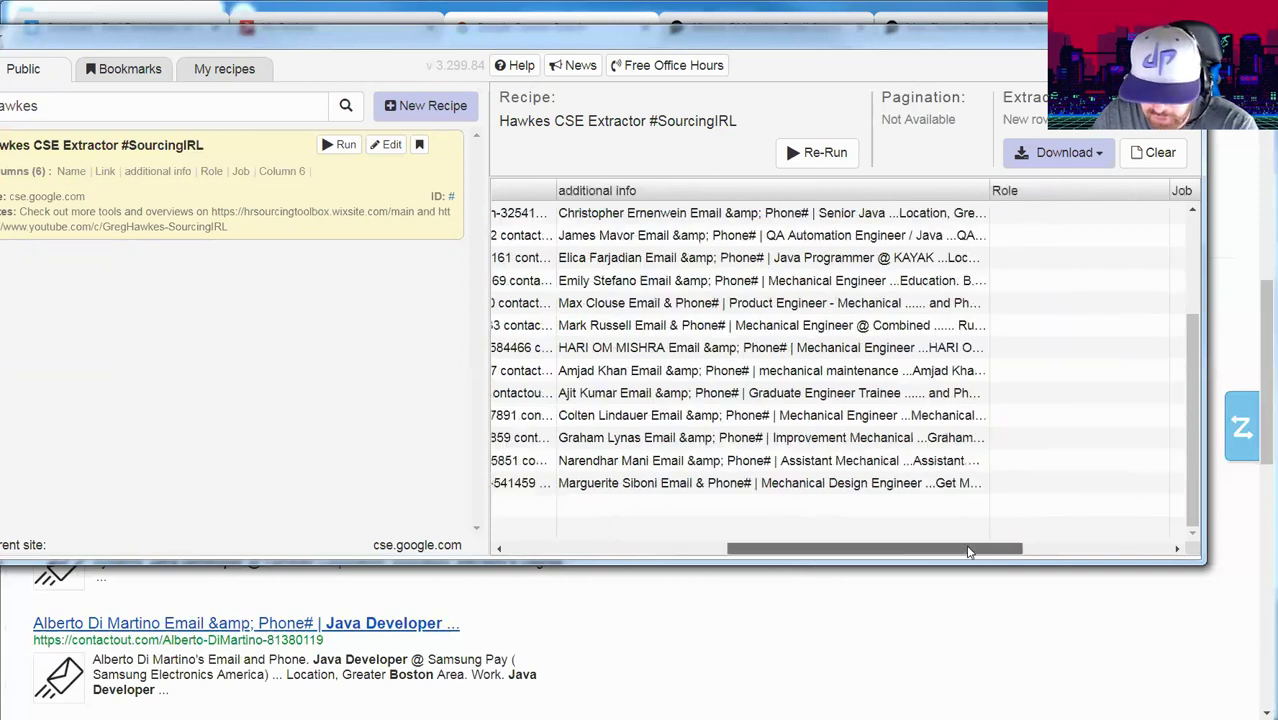
pyautogui.hscroll(2, 855, 264)
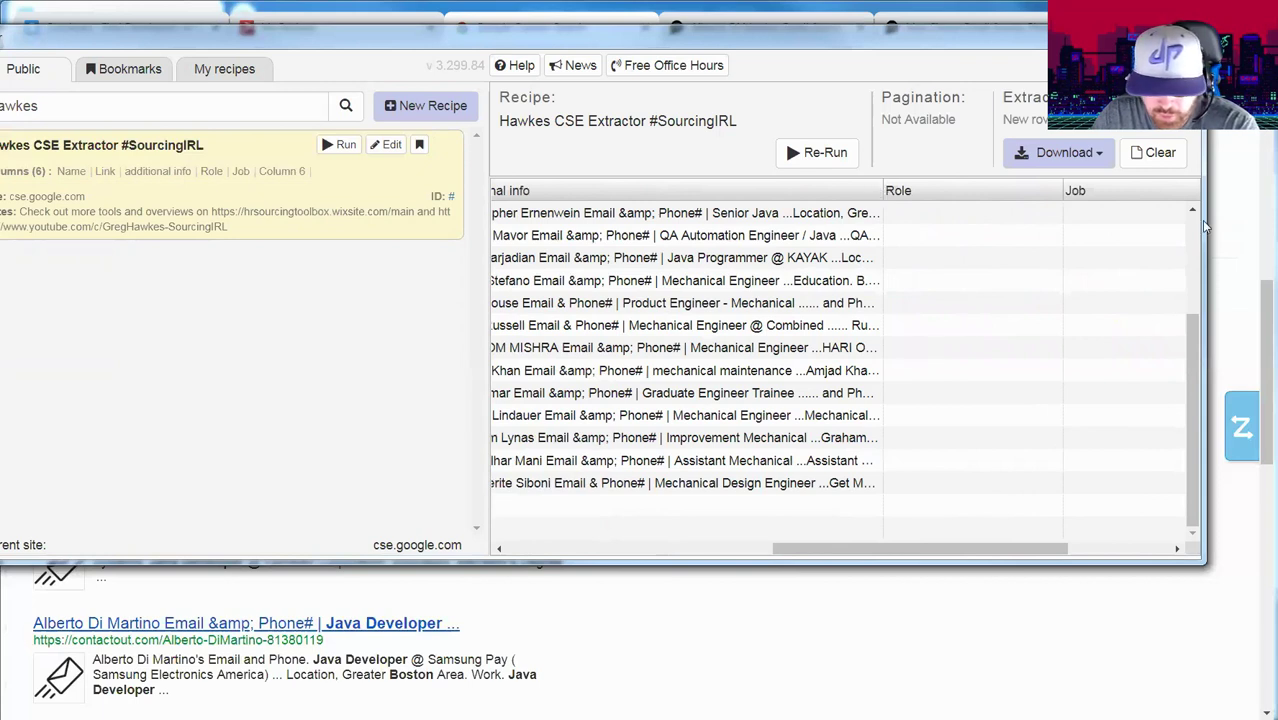
pyautogui.hscroll(3, 845, 537)
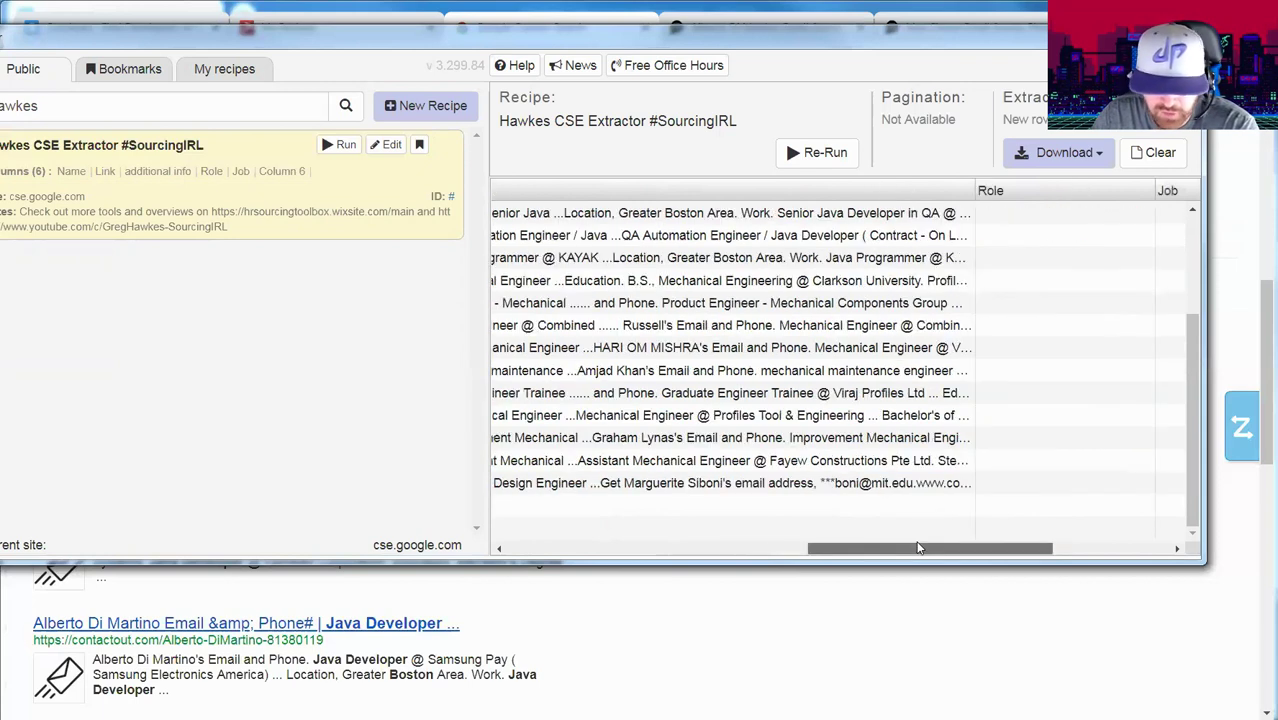
pyautogui.hscroll(-5, 848, 537)
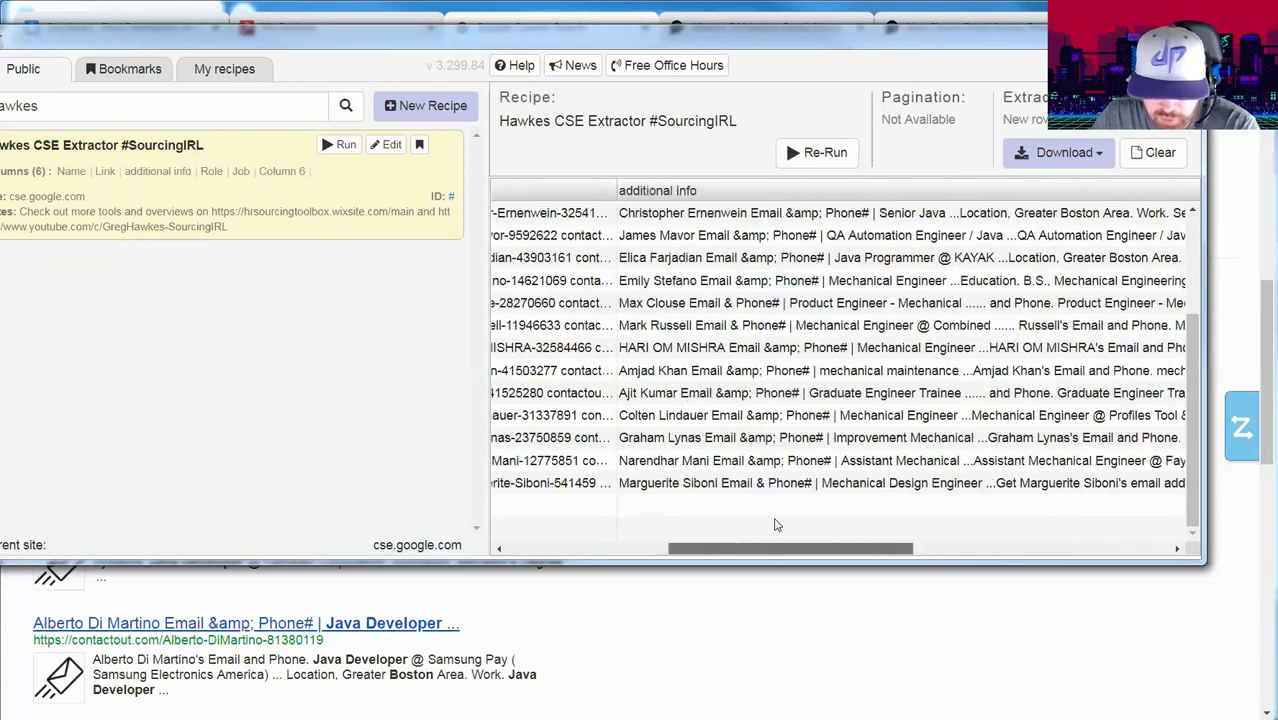
pyautogui.hscroll(1, 788, 523)
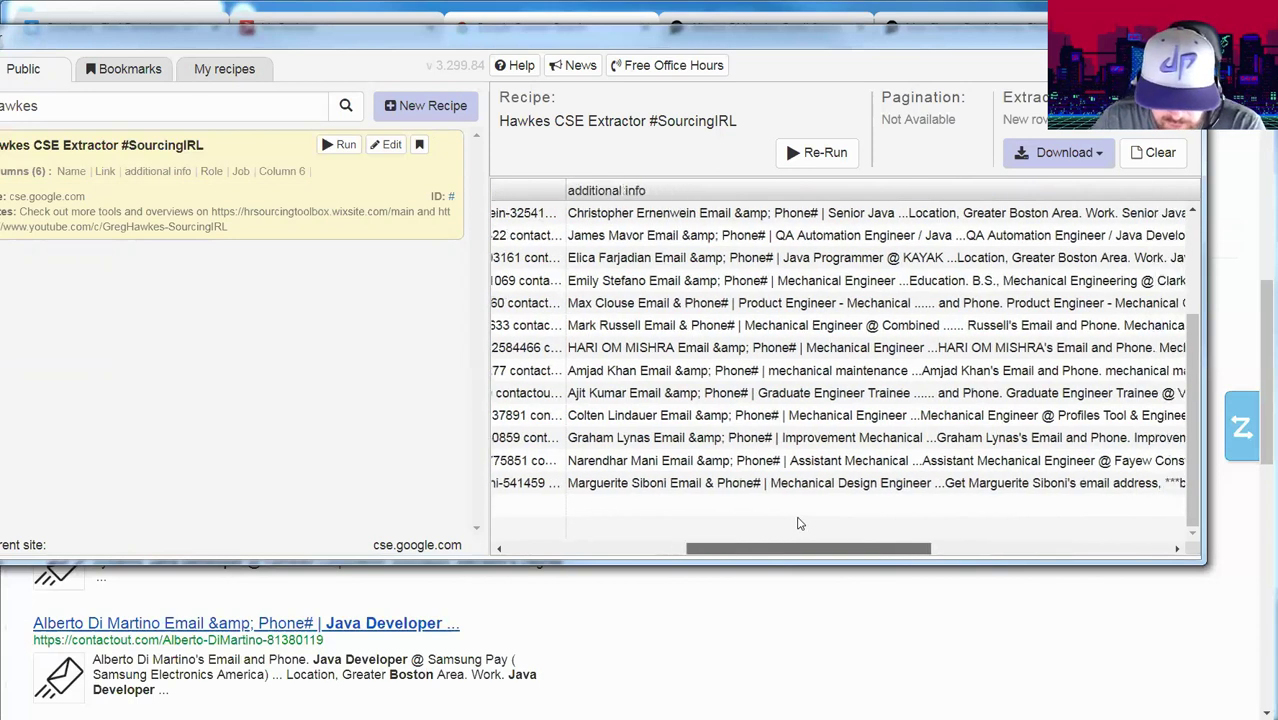
pyautogui.hscroll(-2, 779, 523)
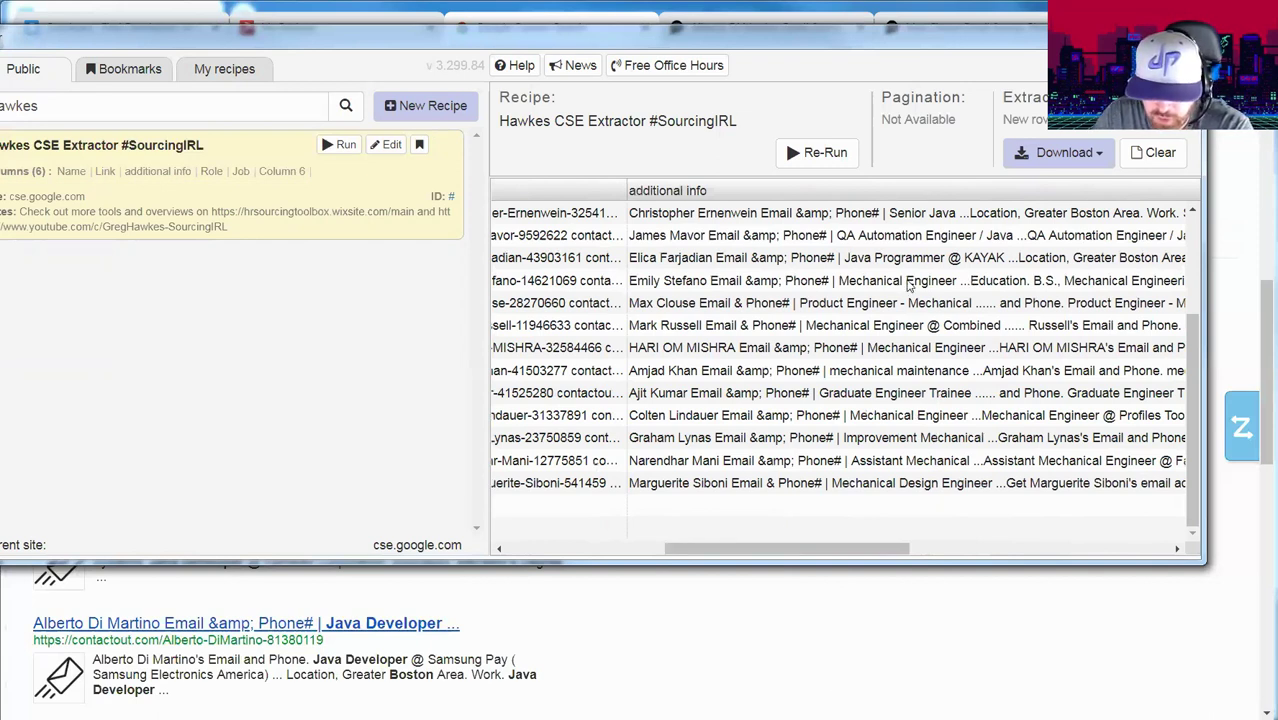
pyautogui.moveTo(837, 551); pyautogui.dragTo(924, 553)
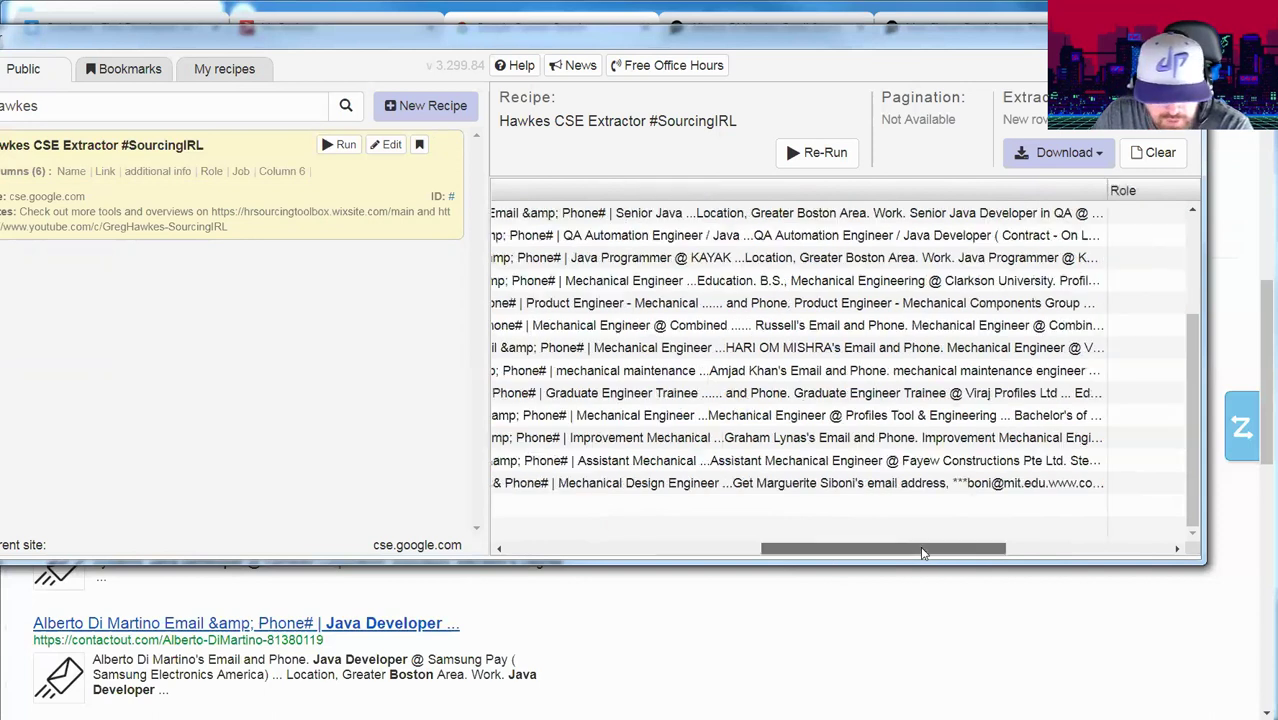
pyautogui.hscroll(-3, 862, 550)
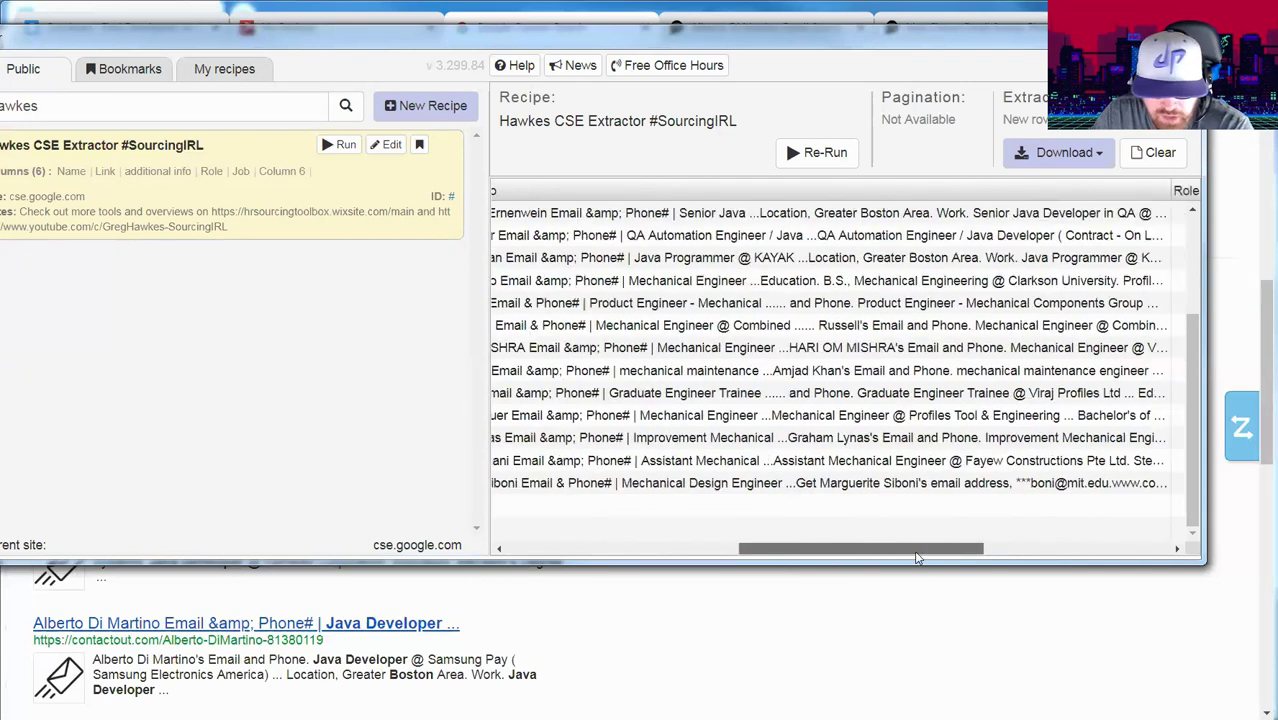
pyautogui.moveTo(882, 545)
pyautogui.mouseDown()
pyautogui.moveTo(815, 535)
pyautogui.moveTo(864, 534)
pyautogui.mouseUp()
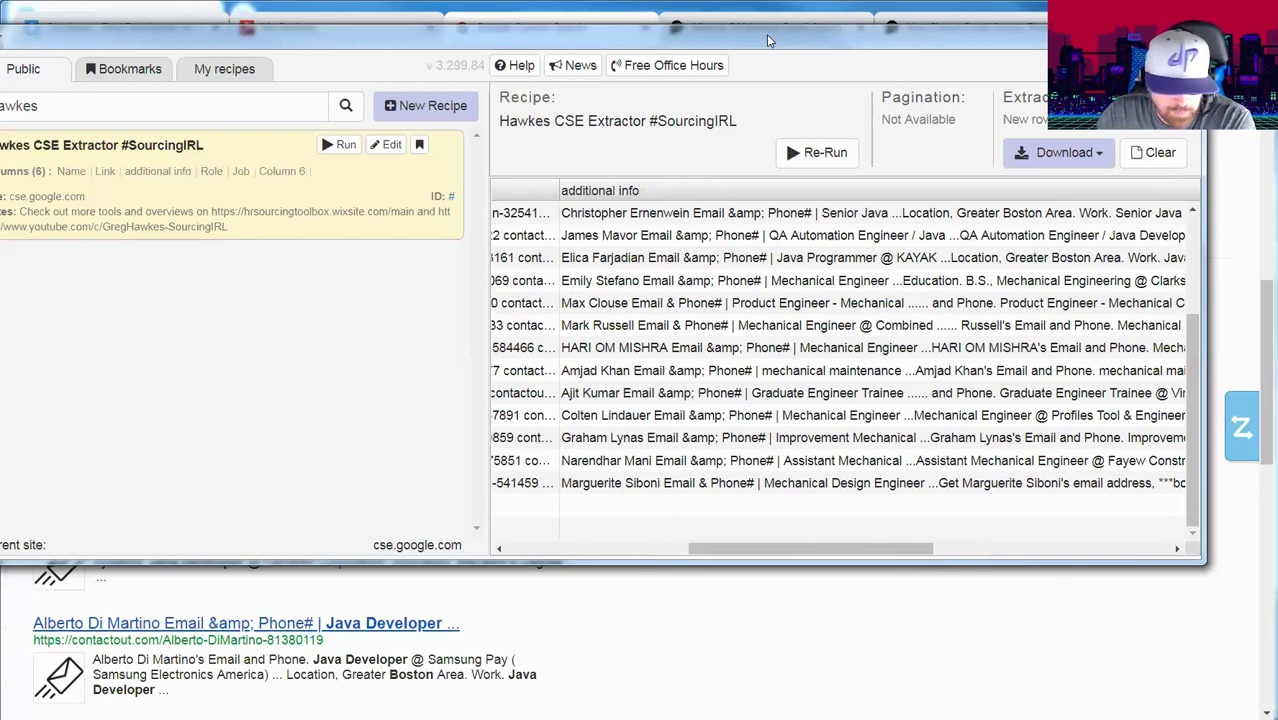
# - Drag the Data Miner window down and to the right, uncovering the browser tabs
pyautogui.moveTo(766, 34); pyautogui.dragTo(874, 218)
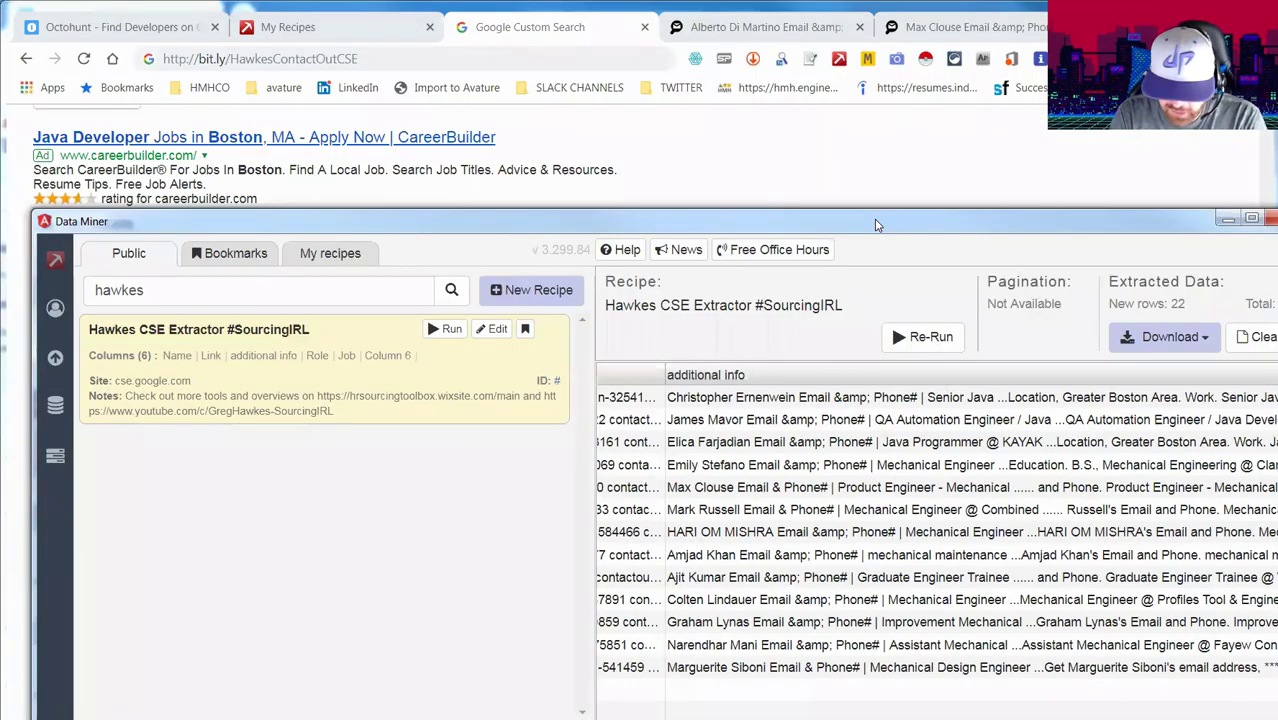